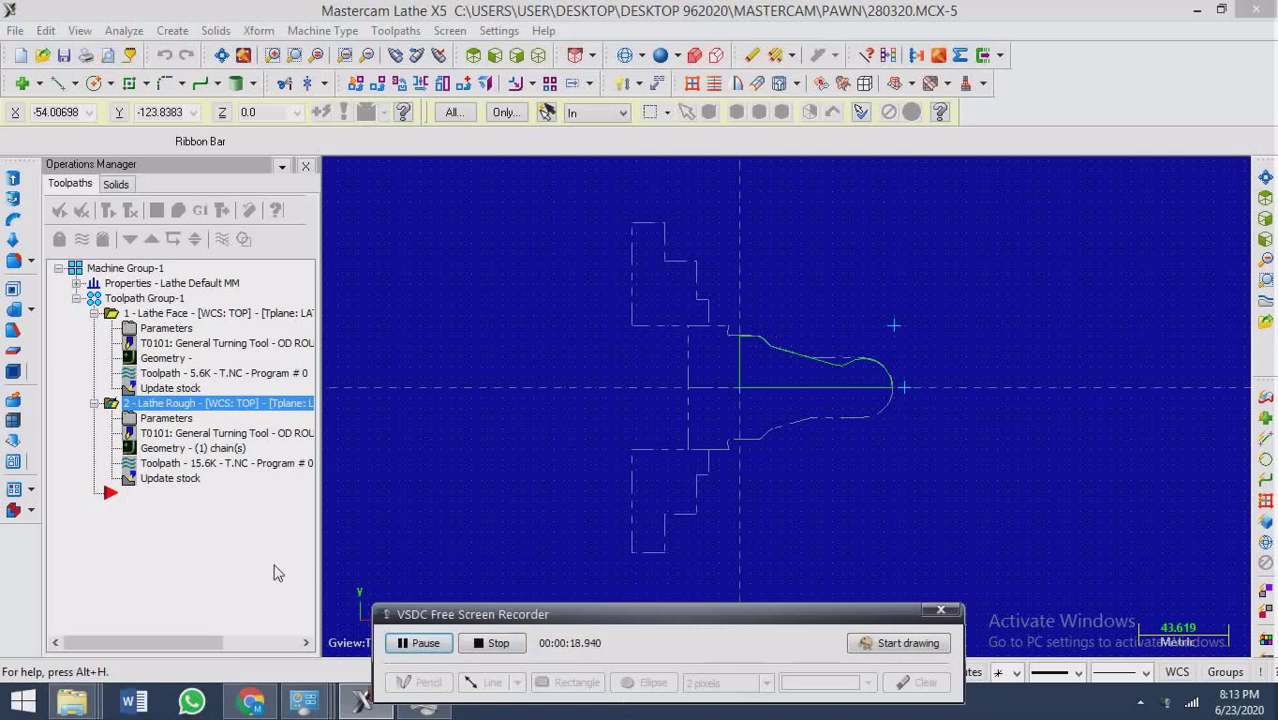
Start a lathe Finish toolpath placed after the Lathe Rough operation.
left_click(148, 495)
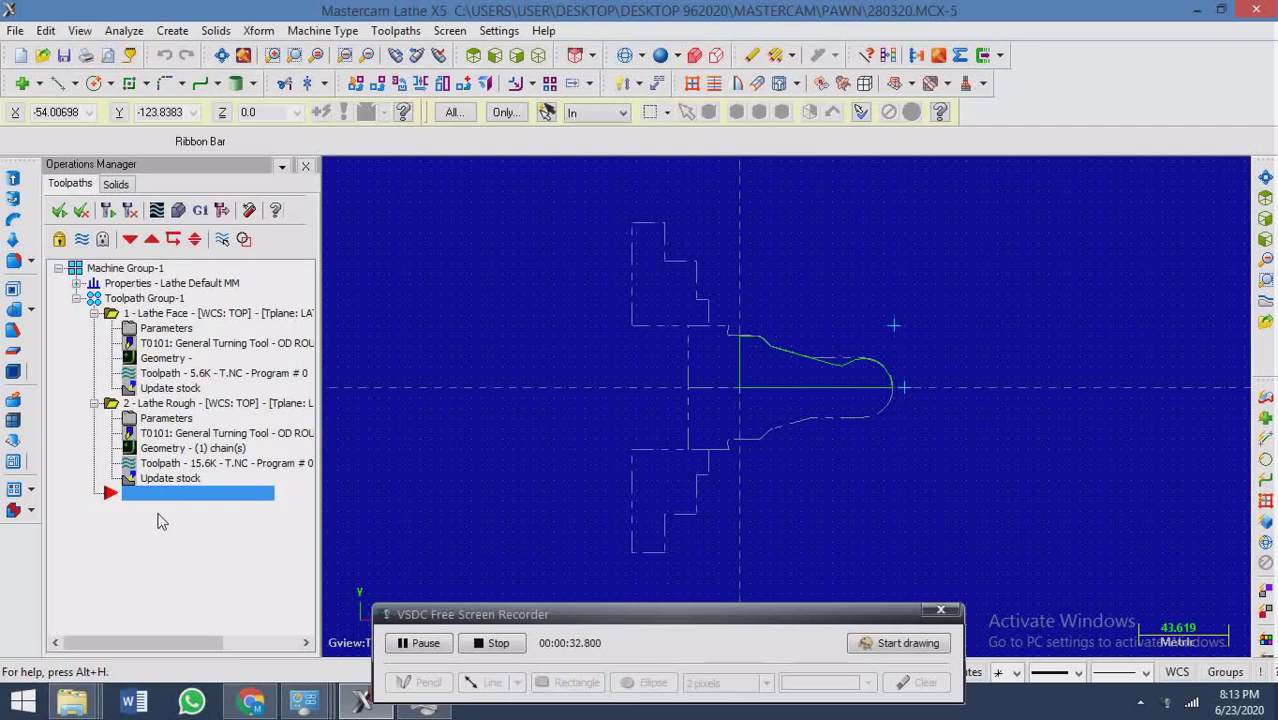
left_click(403, 32)
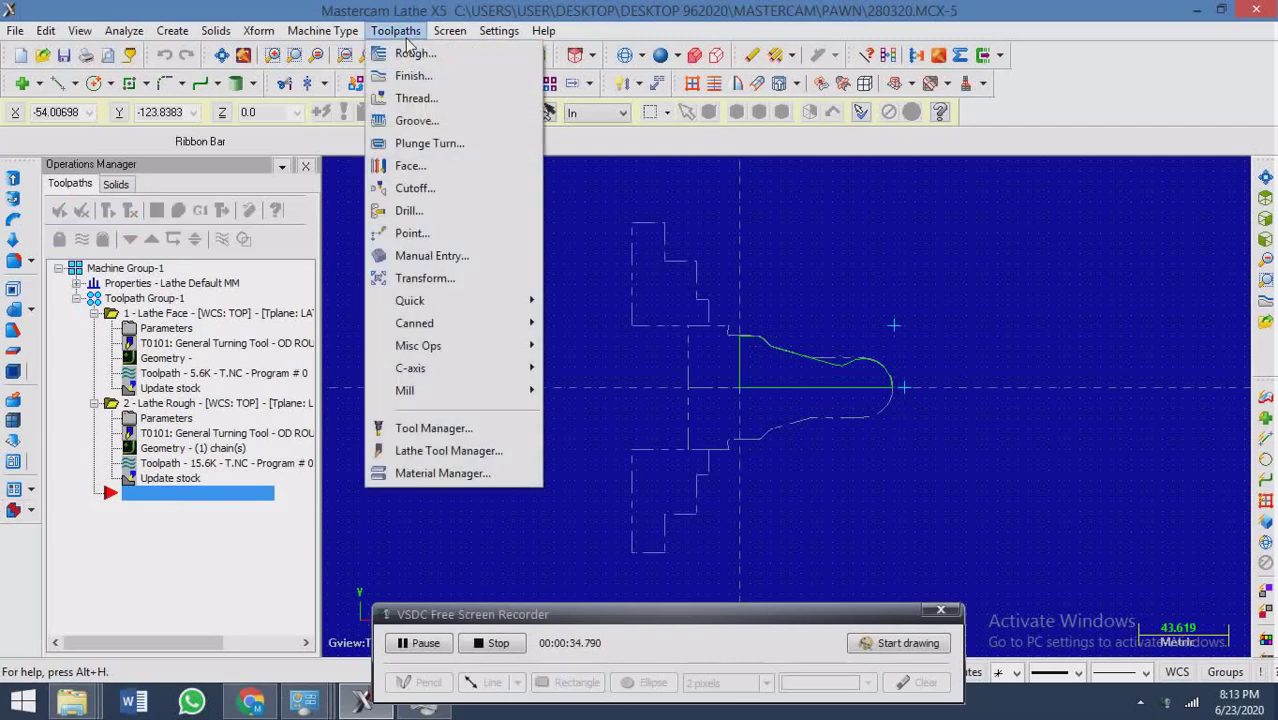
left_click(438, 80)
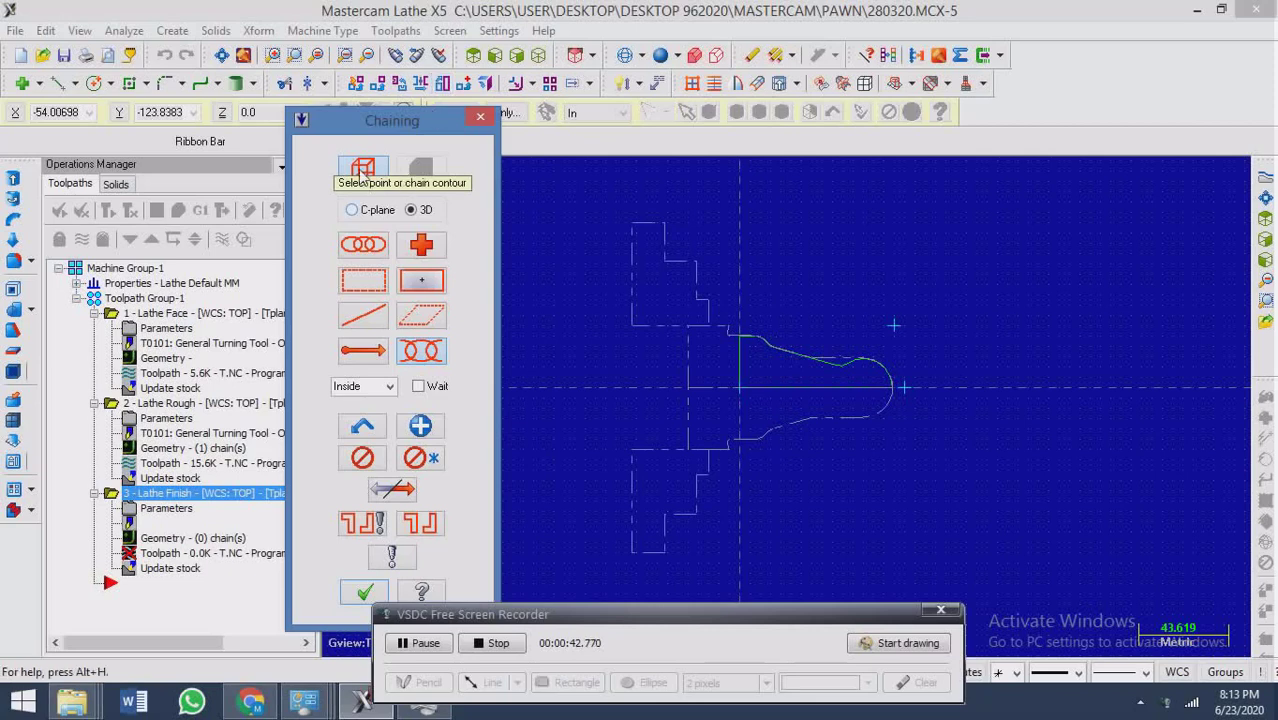
Try to reuse the last chain as the finish toolpath's geometry.
left_click(853, 372)
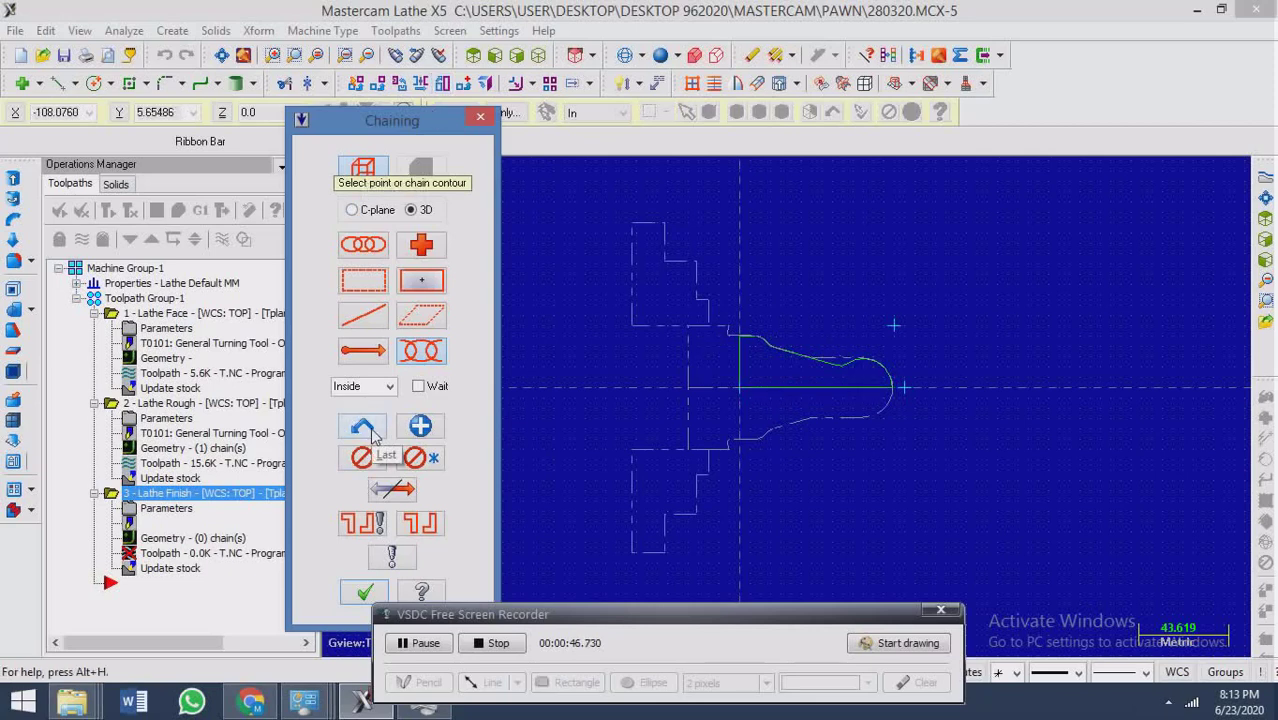
left_click(373, 432)
left_click(373, 432)
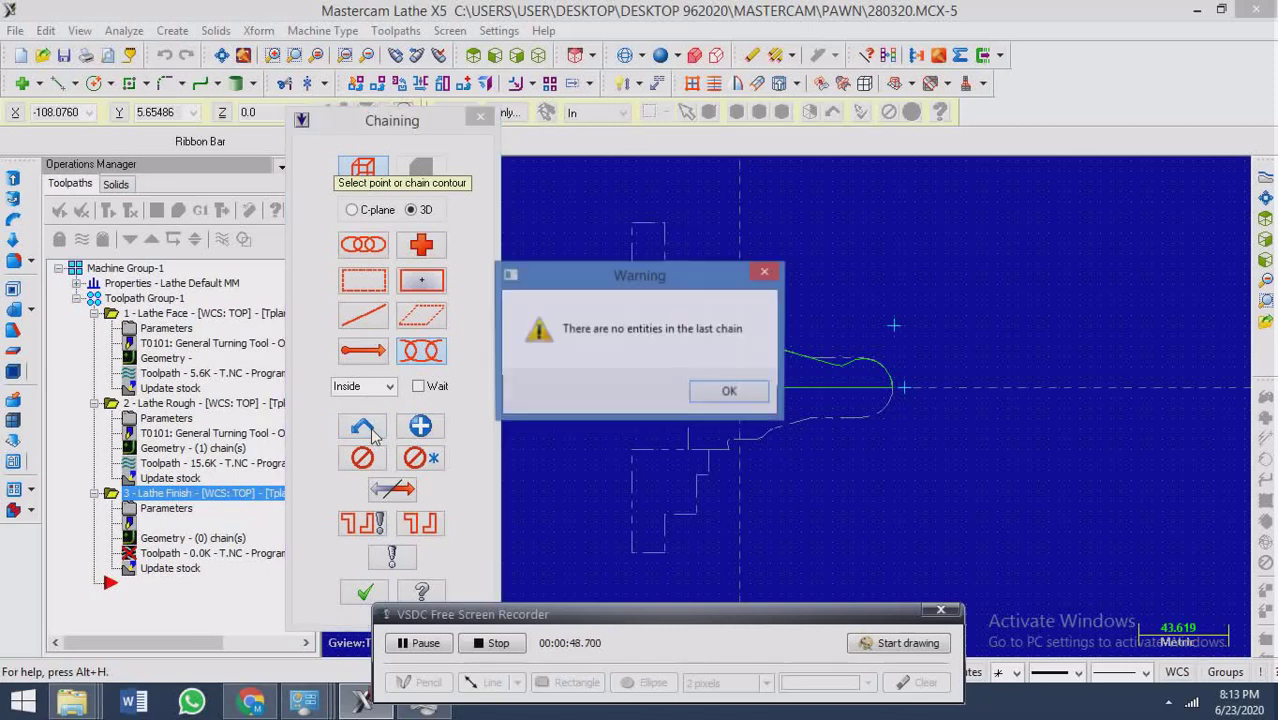
left_click(728, 391)
Chain the pawn's upper profile from the head arc at the centreline to the horizontal line at the base and accept it.
scroll(890, 378, "up", 3)
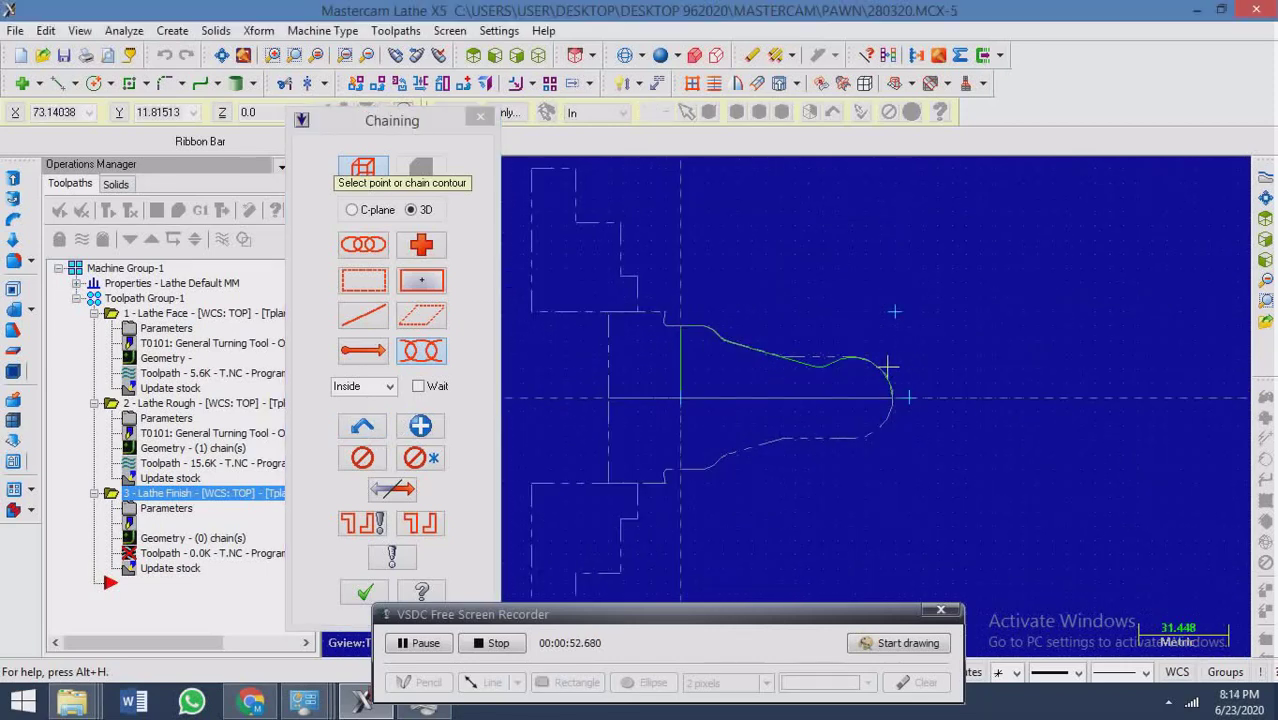
scroll(890, 378, "up", 1)
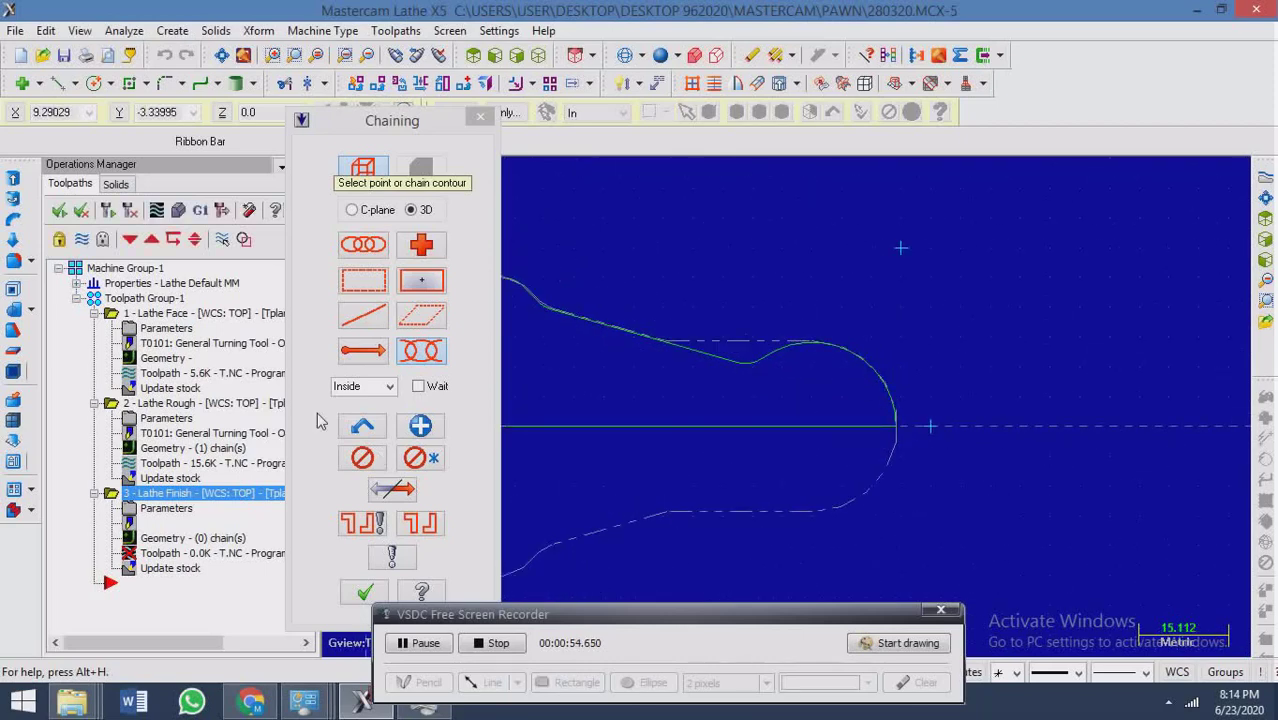
left_click(886, 390)
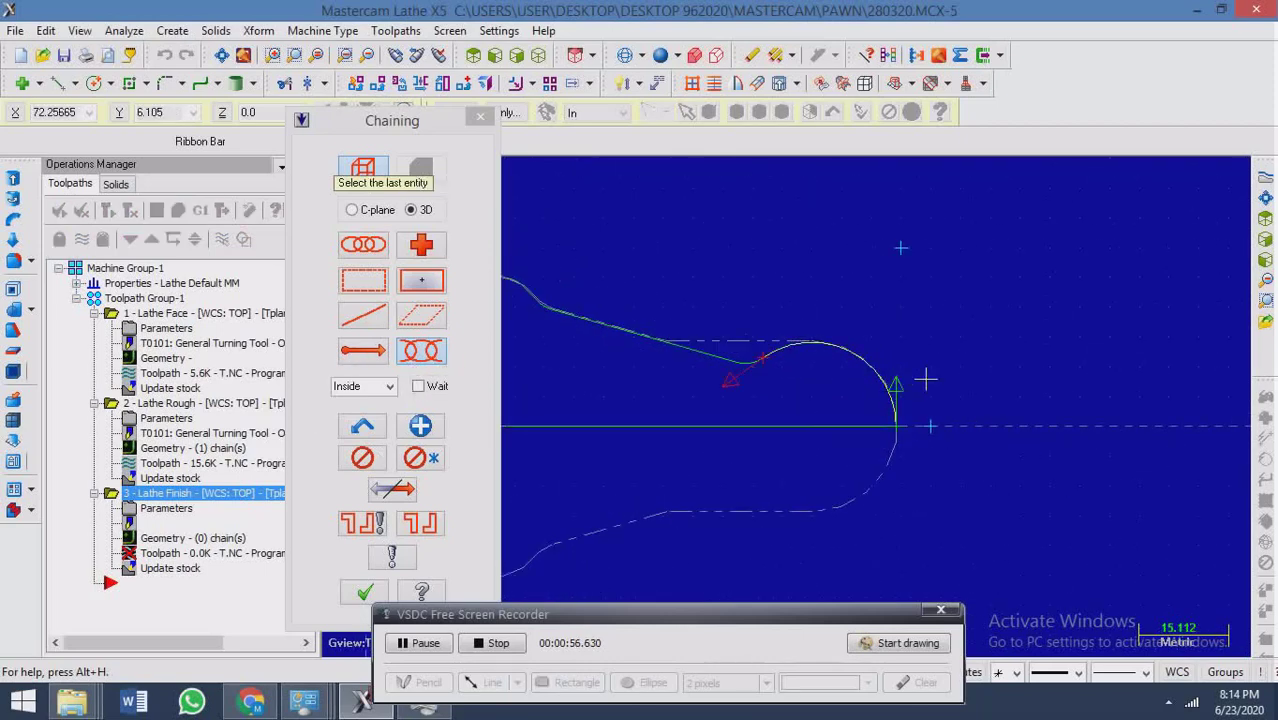
scroll(1172, 333, "down", 2)
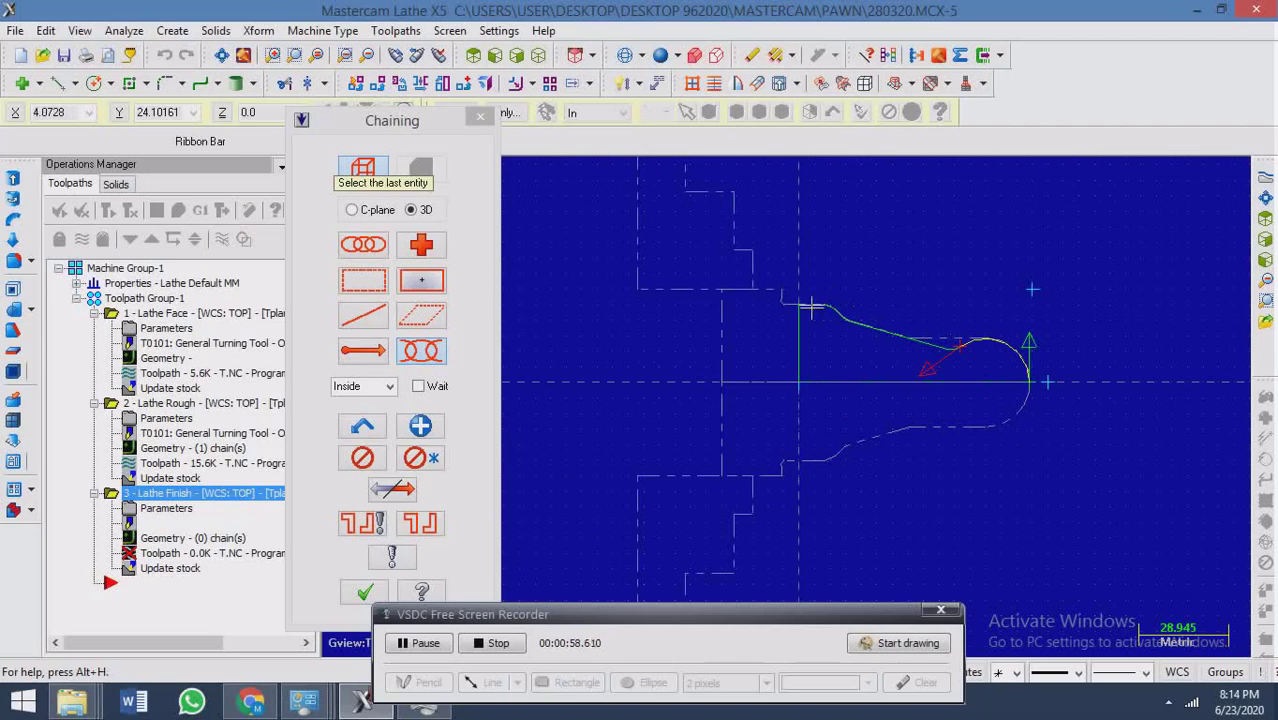
left_click(812, 308)
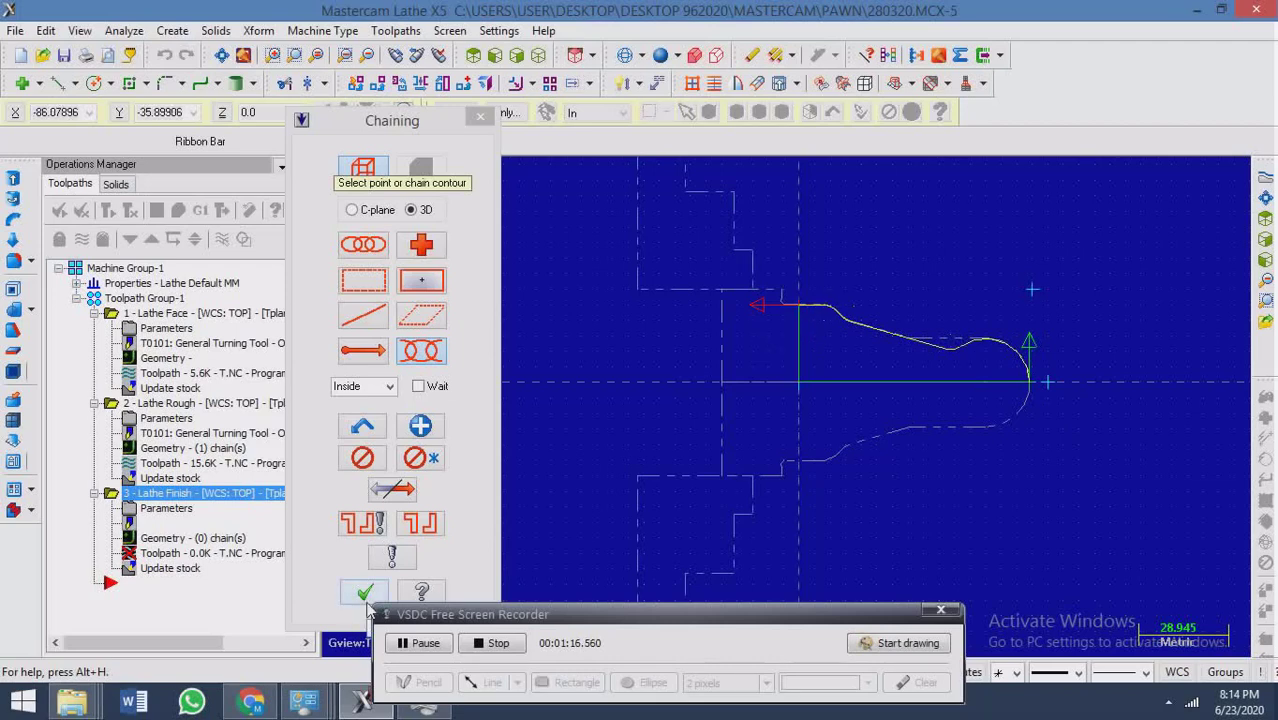
left_click(363, 592)
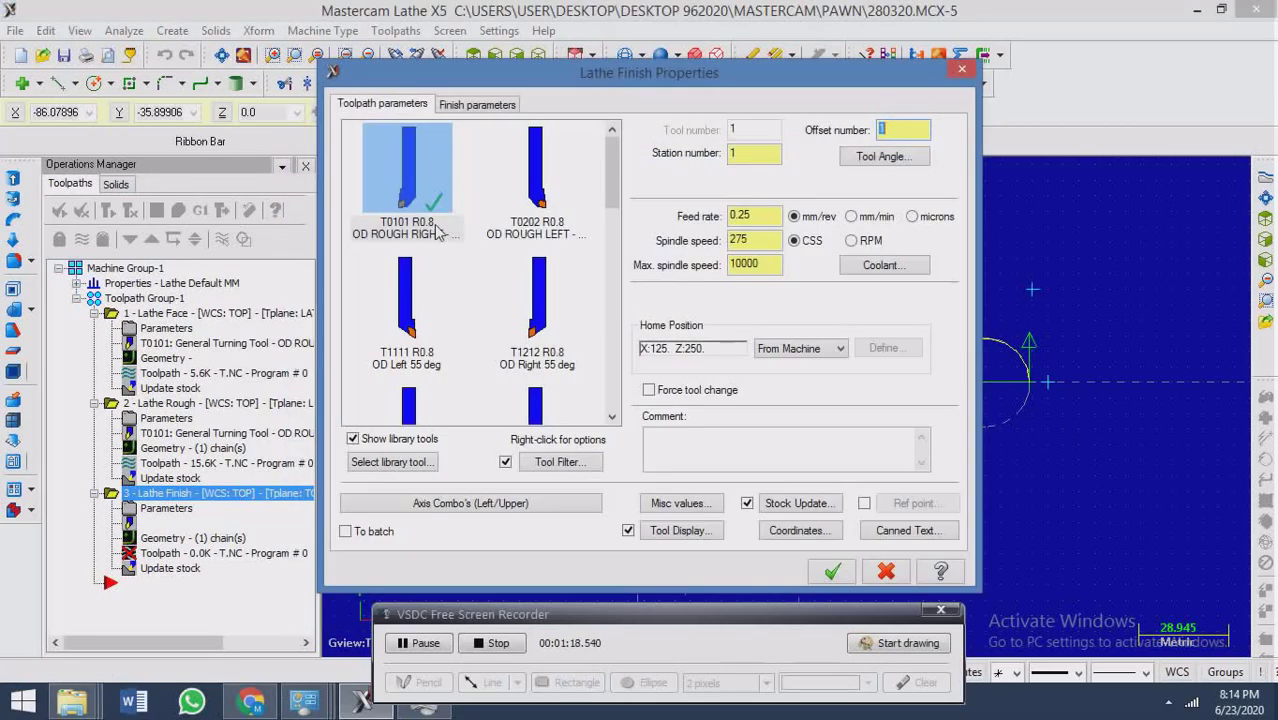
Choose the T2121 R0.8 OD FINISH RIGHT - 35 DEG. tool for the finish operation.
scroll(623, 217, "down", 1)
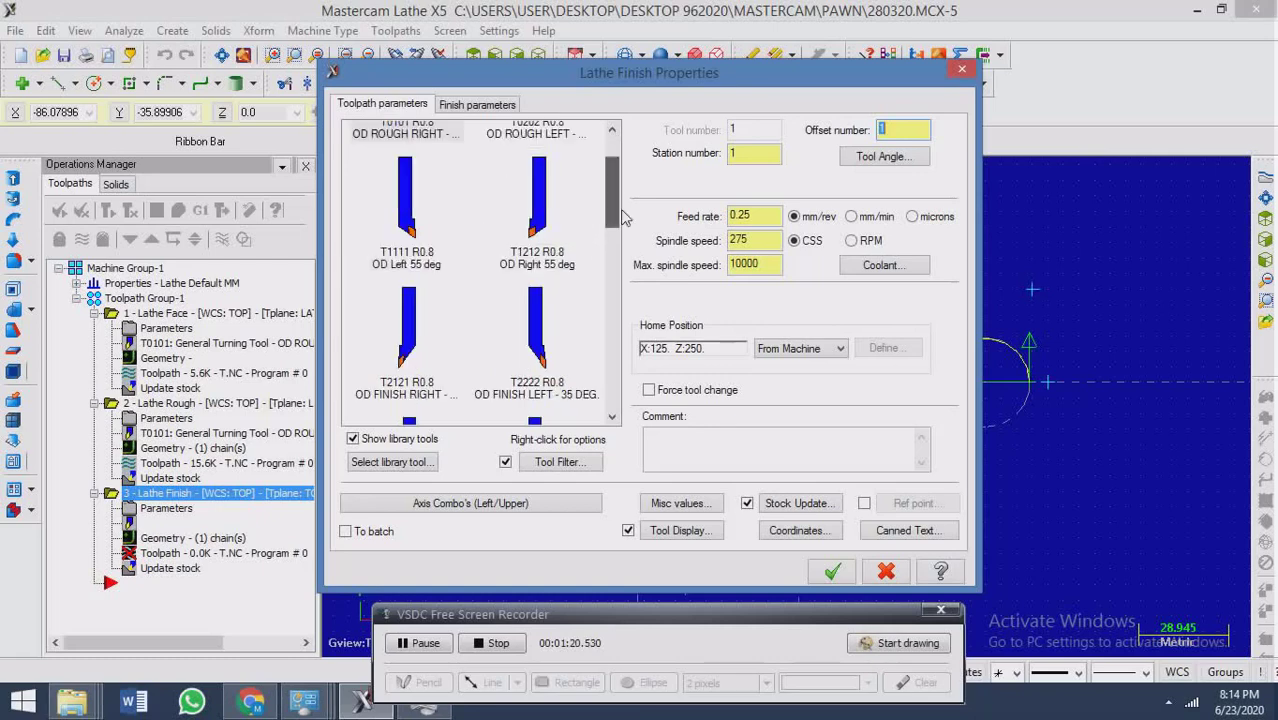
scroll(623, 217, "down", 5)
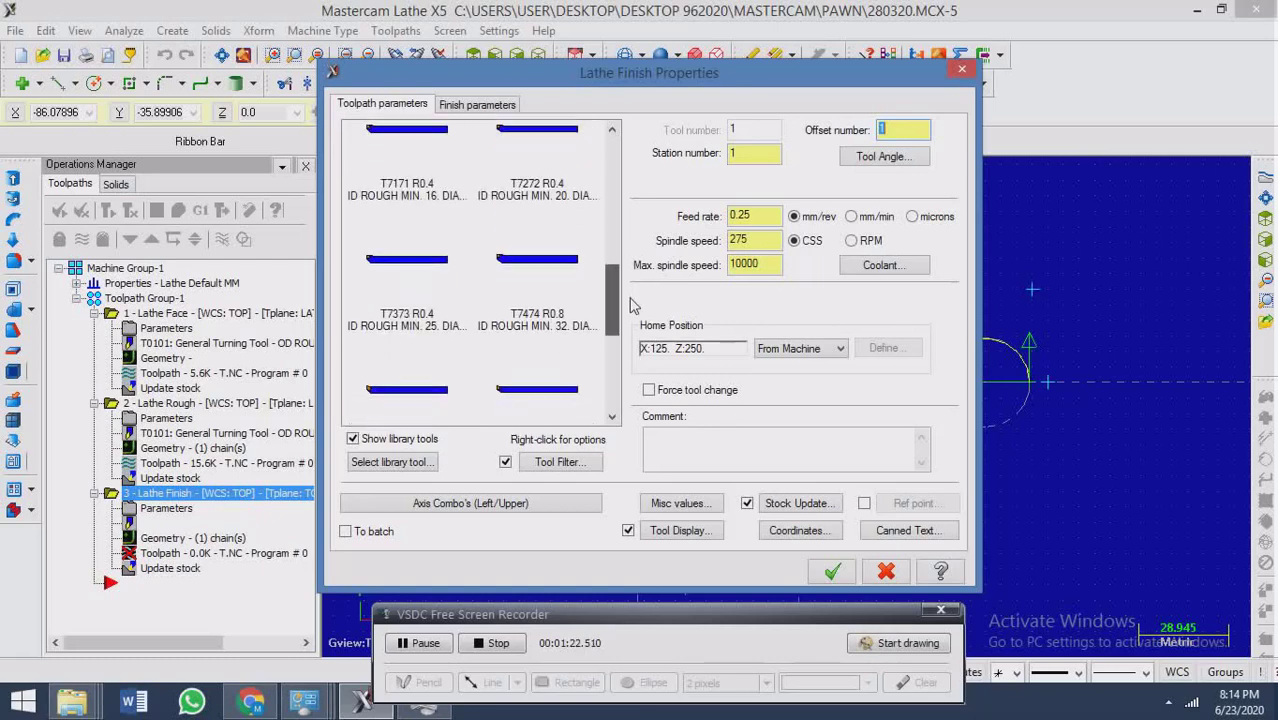
left_click_drag(631, 298, 619, 224)
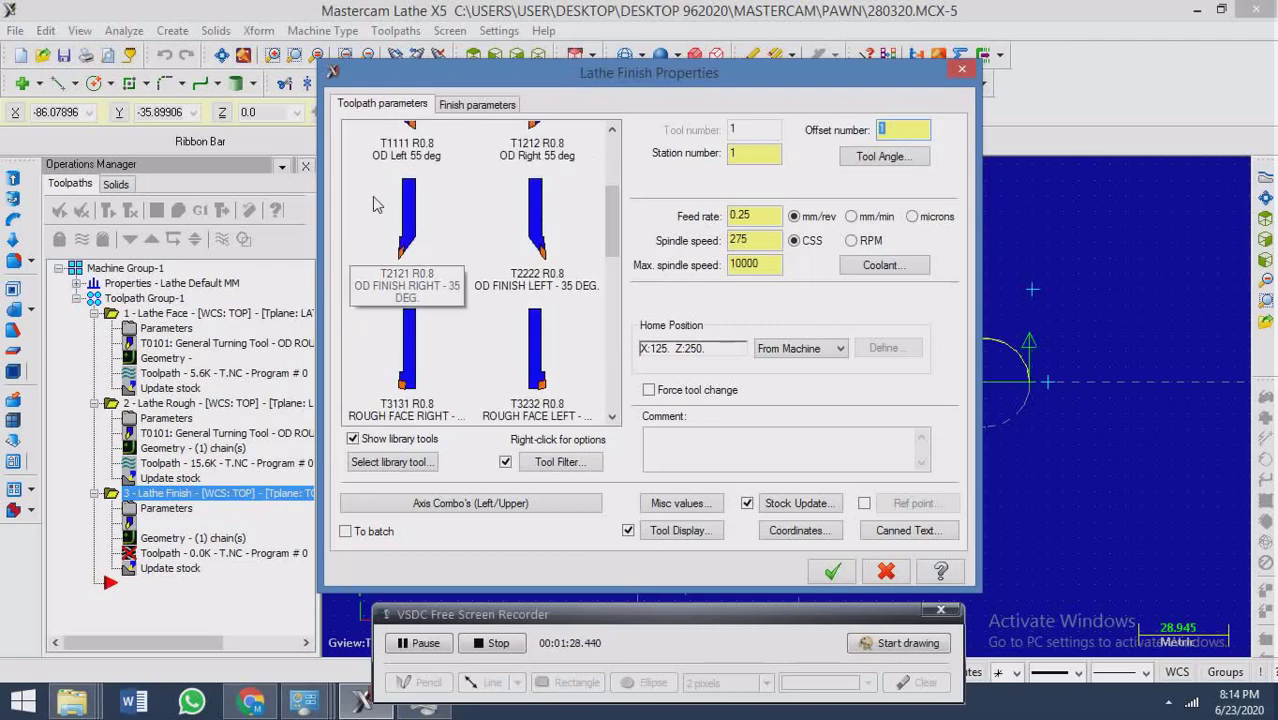
left_click(407, 235)
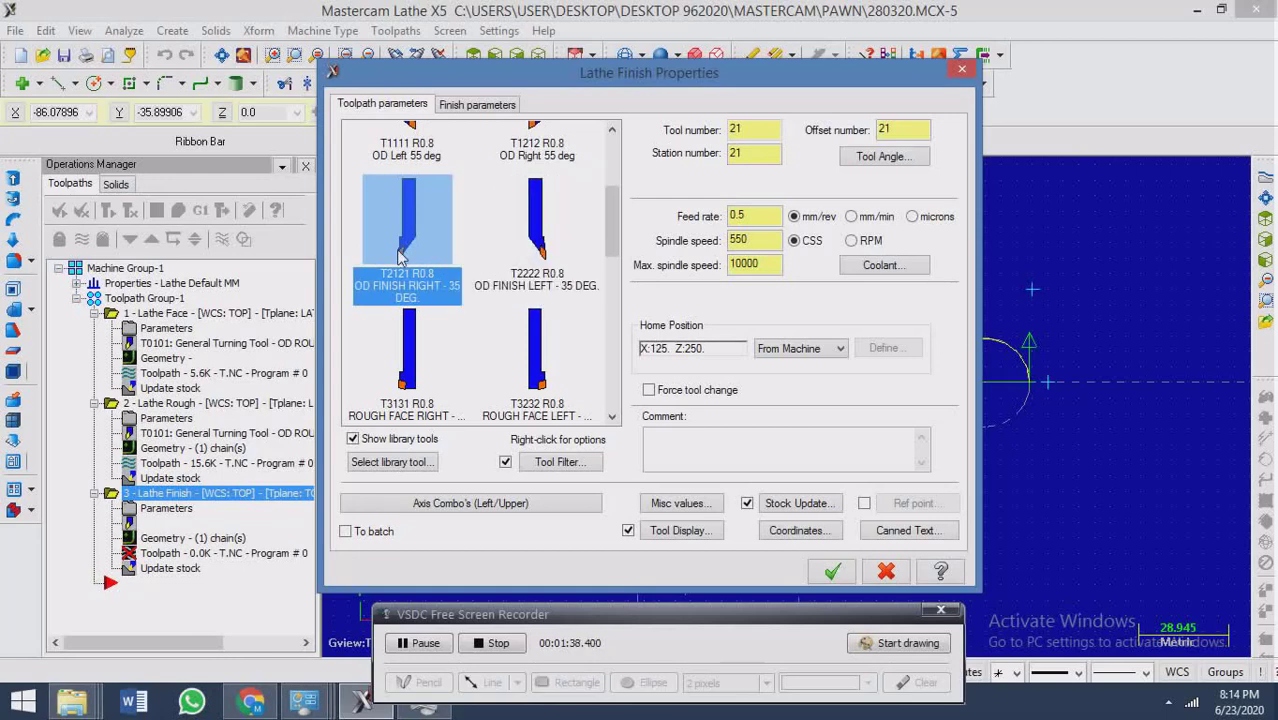
Set the finish stepover to 0.3 and the number of finish passes to 3, and generate the toolpath.
left_click(476, 106)
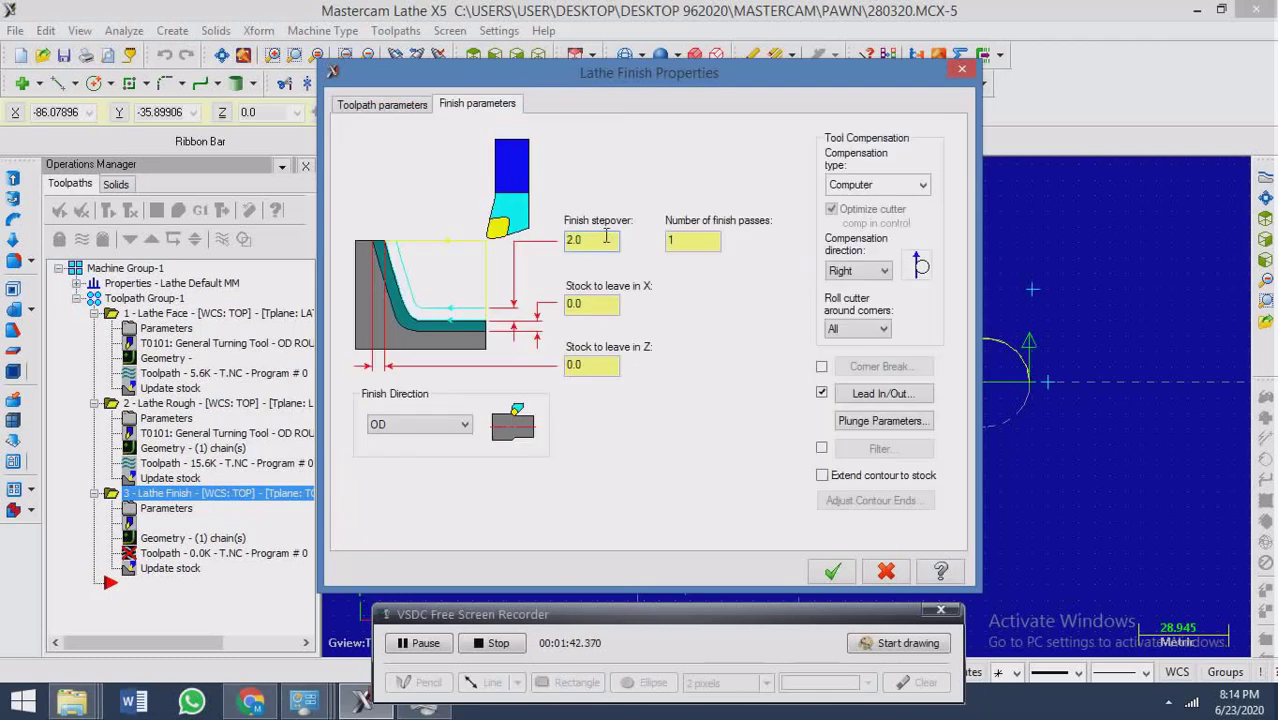
left_click_drag(594, 245, 521, 235)
type("0.3")
left_click_drag(587, 303, 534, 312)
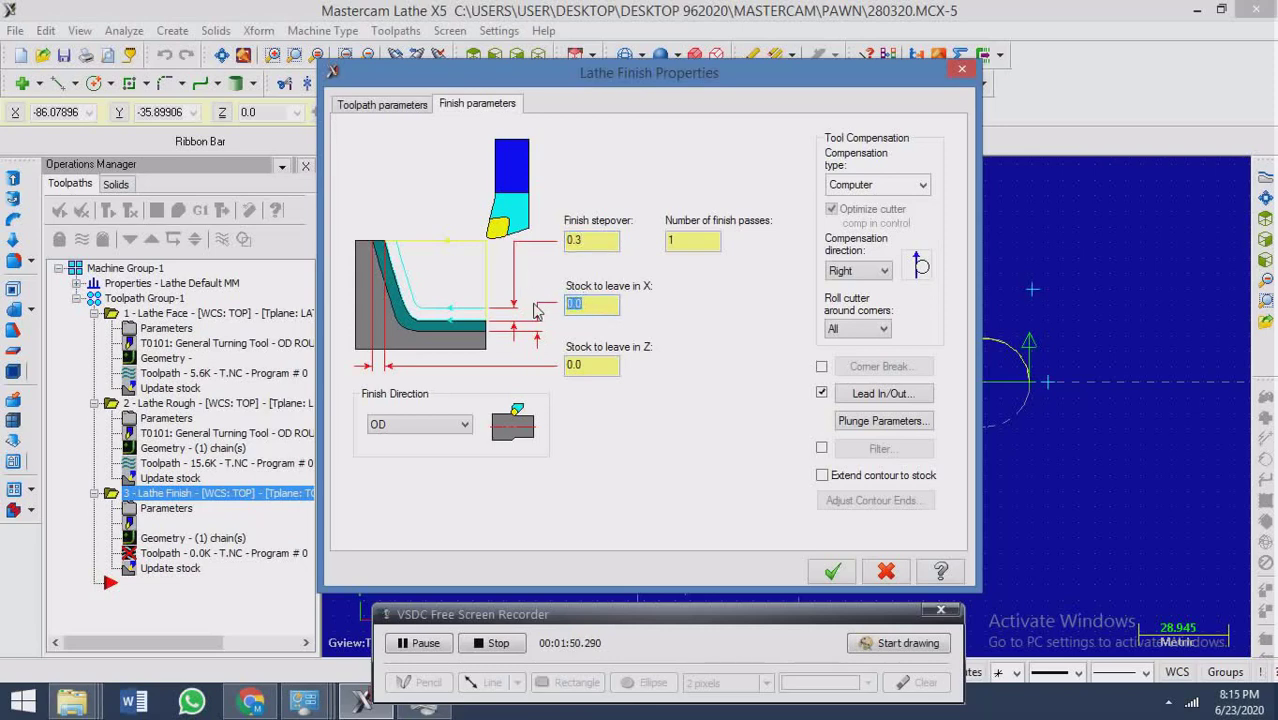
left_click_drag(728, 247, 694, 246)
left_click(830, 572)
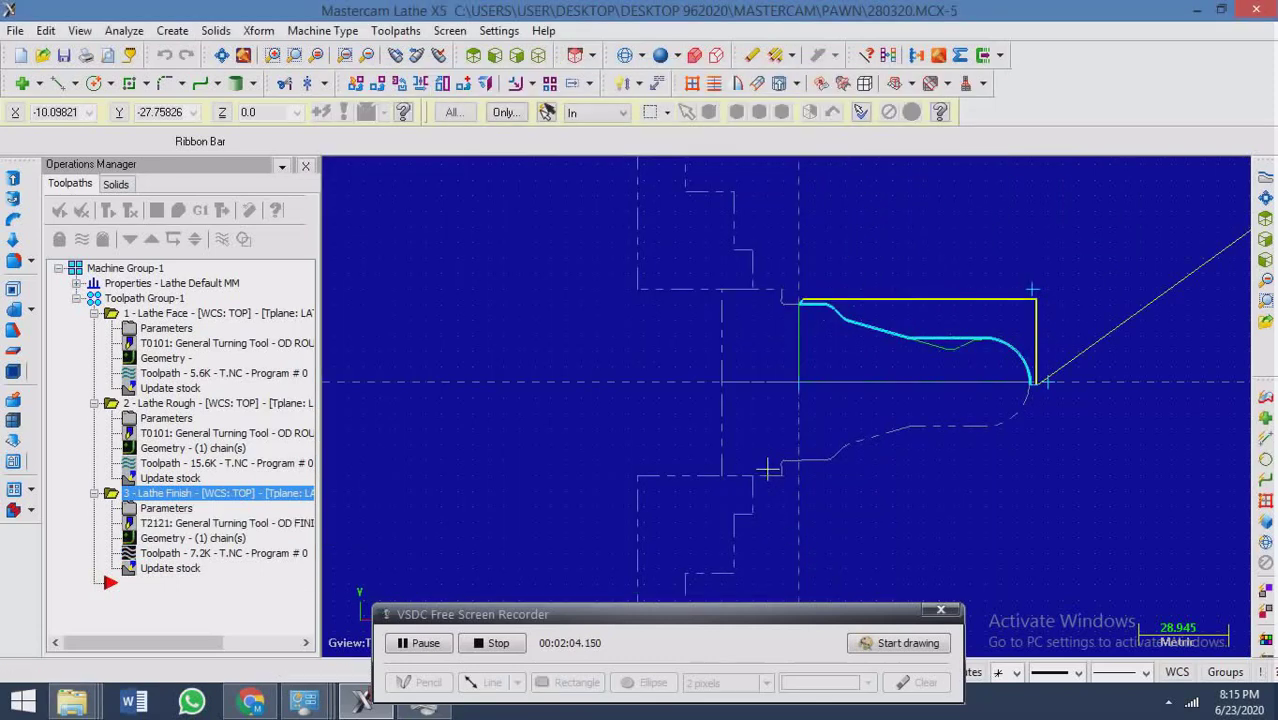
Reopen the Lathe Finish parameters, choose the second plunge cutting option with both clearance angles enabled, and regenerate the toolpath.
scroll(961, 341, "up", 3)
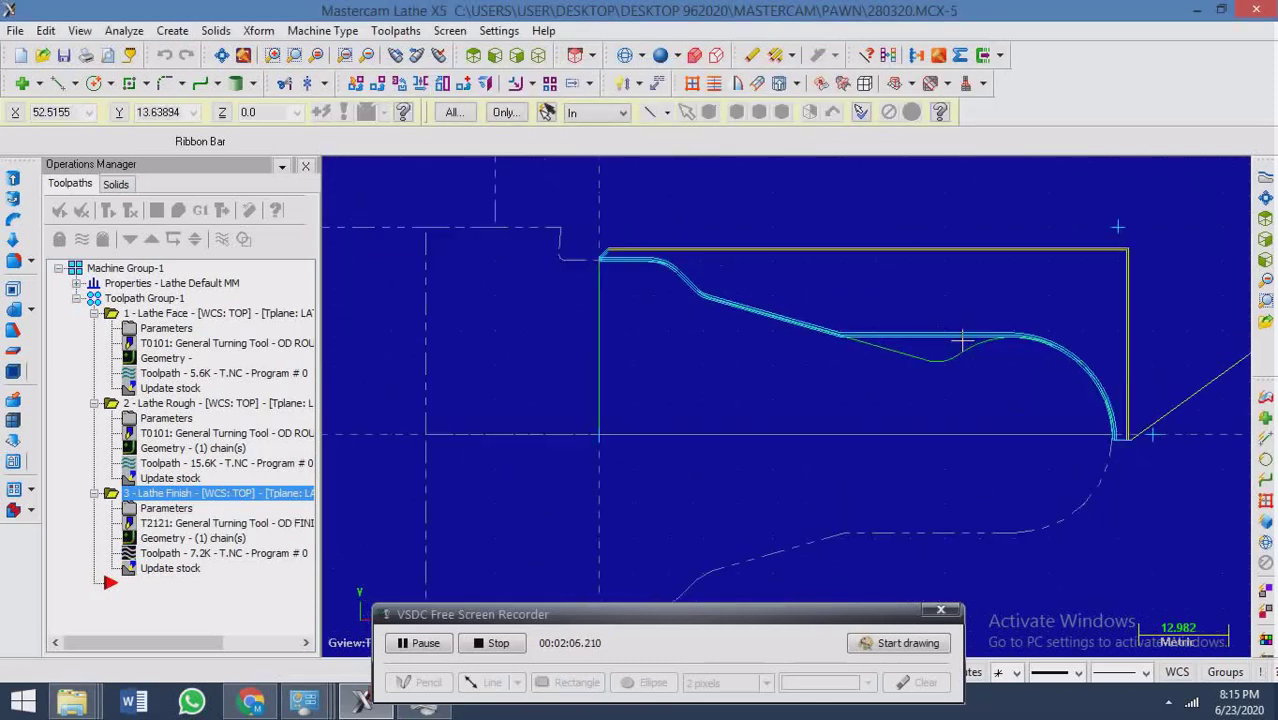
scroll(961, 341, "up", 2)
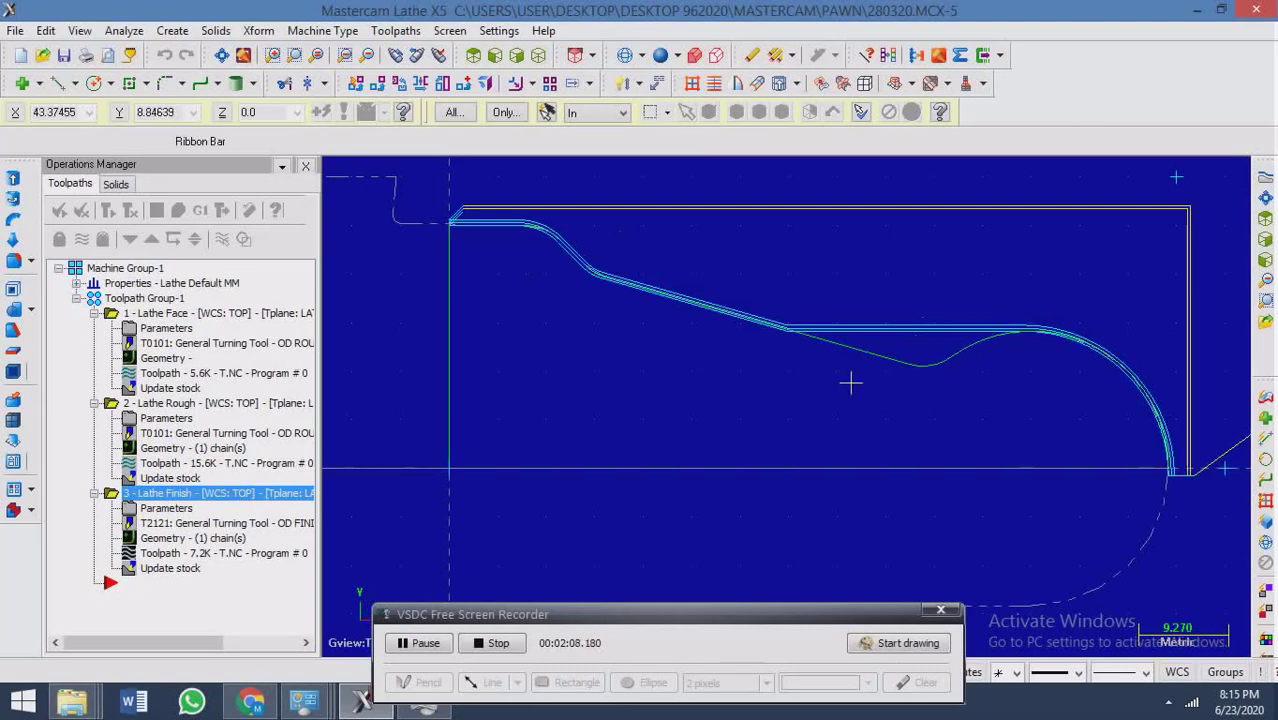
left_click_drag(127, 495, 153, 516)
left_click(158, 510)
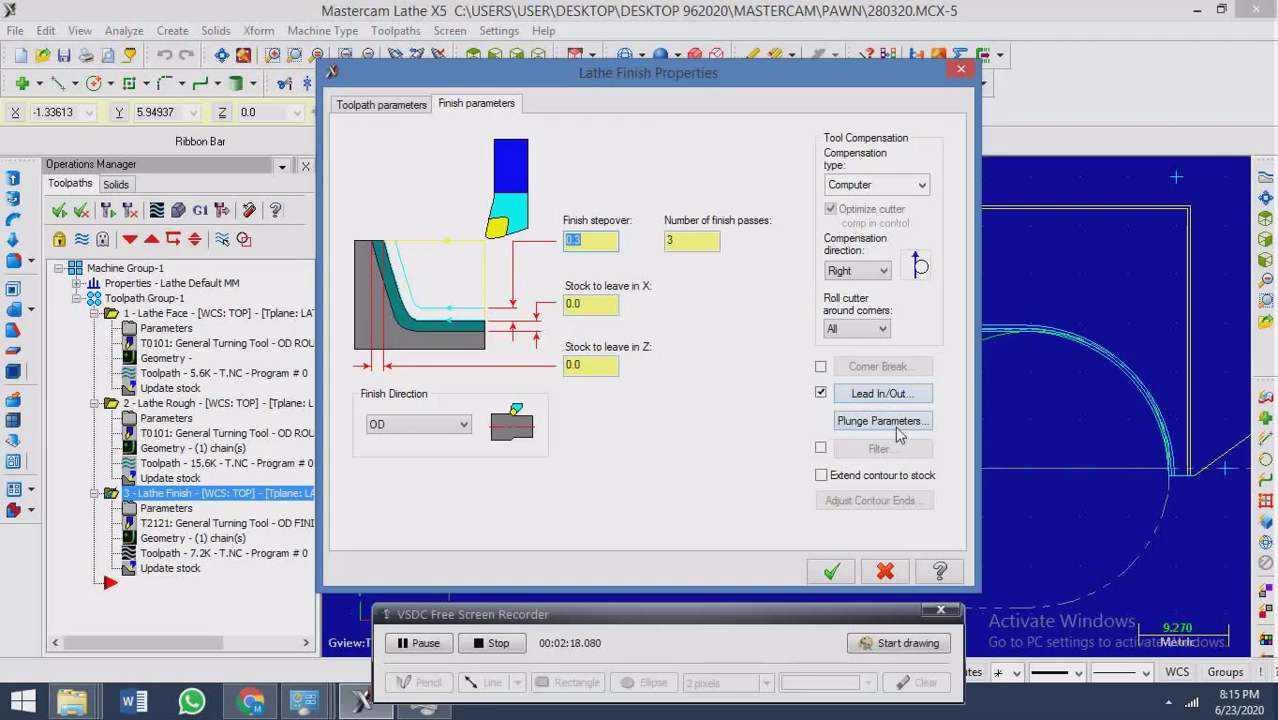
left_click(898, 428)
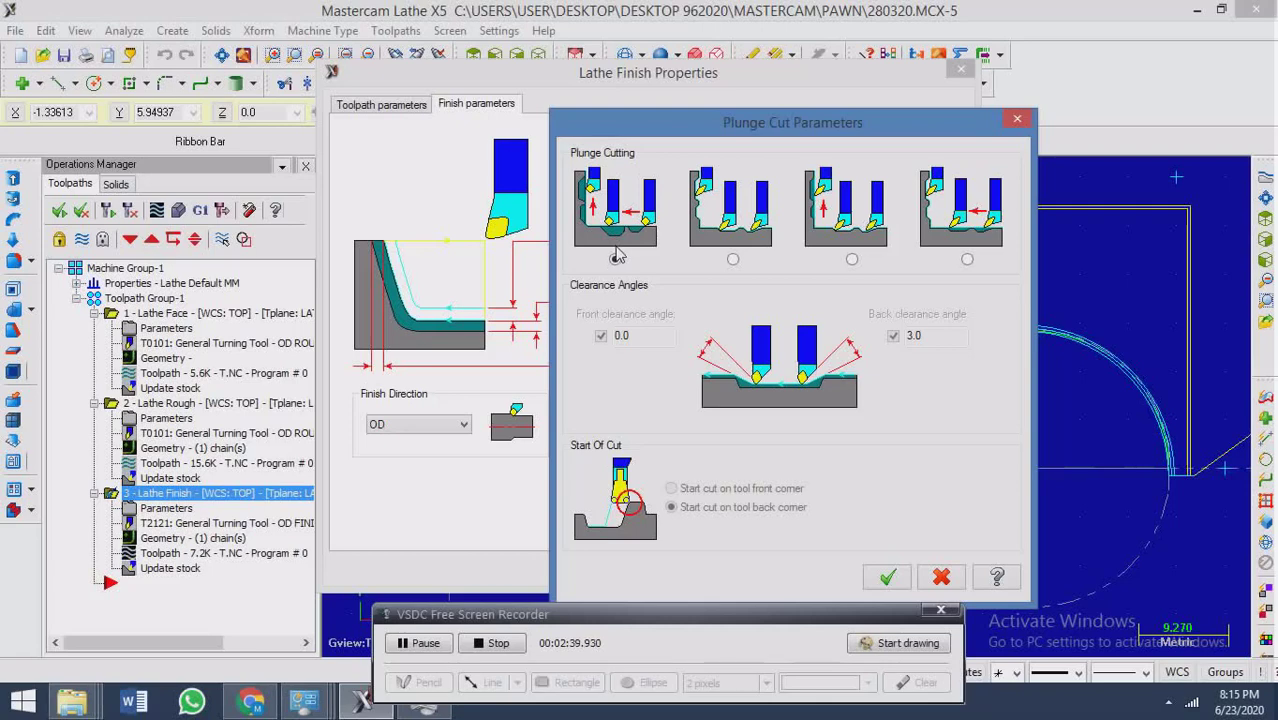
left_click(733, 260)
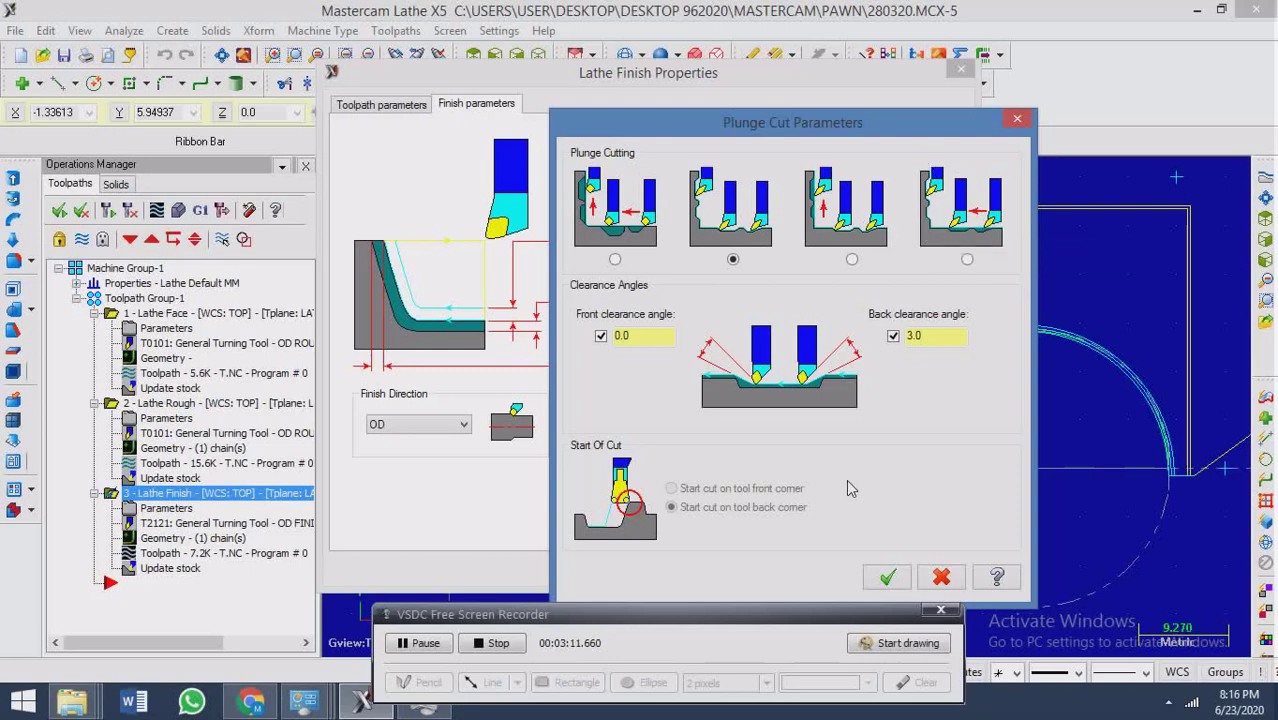
left_click(888, 579)
left_click(888, 580)
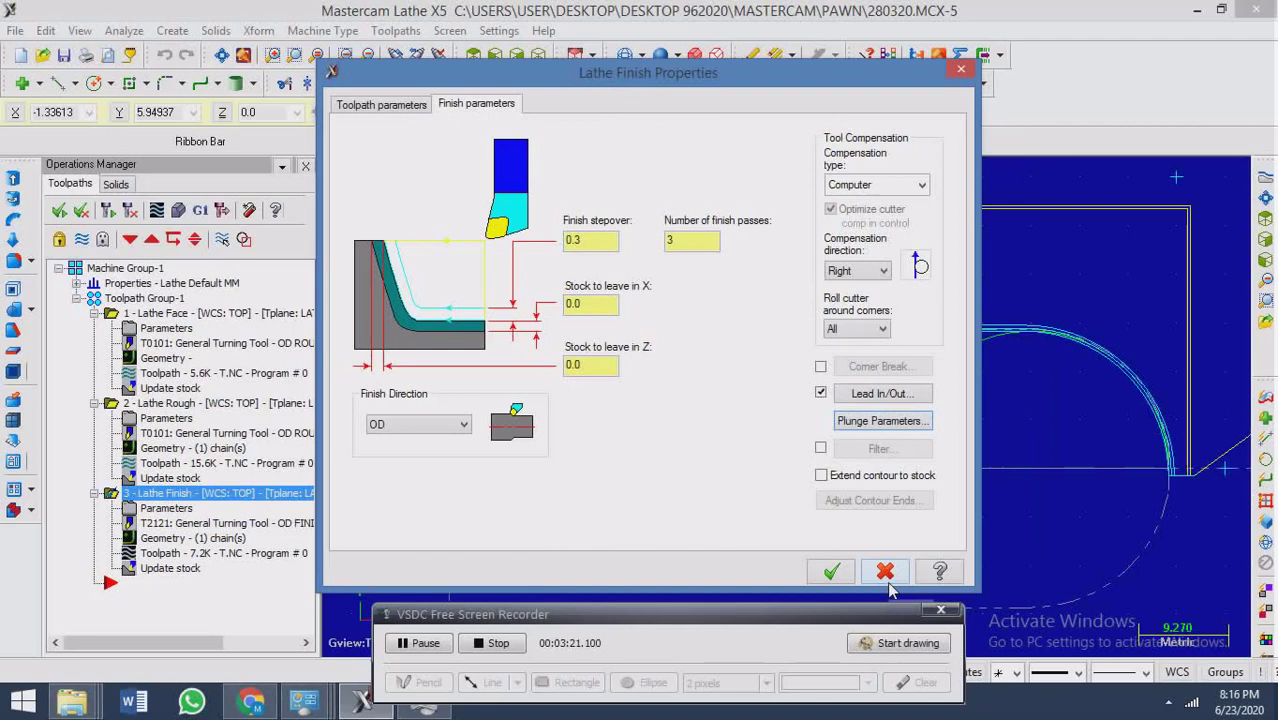
left_click(834, 579)
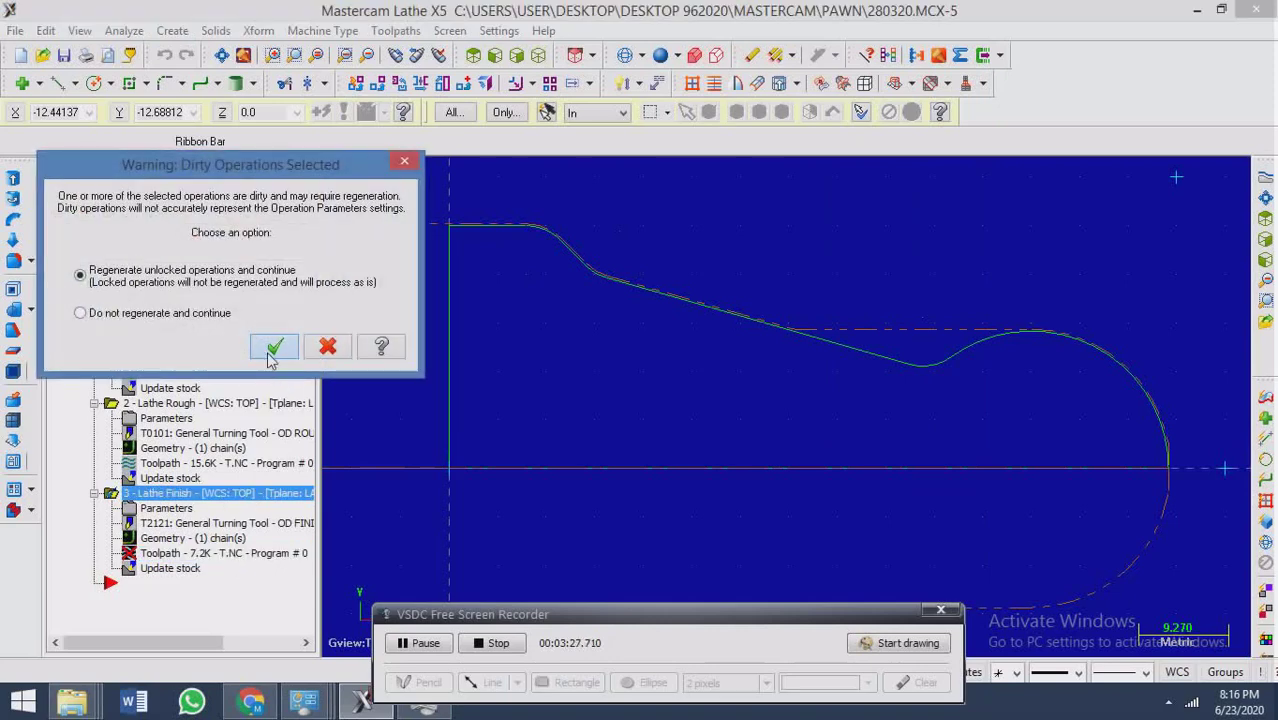
left_click(268, 345)
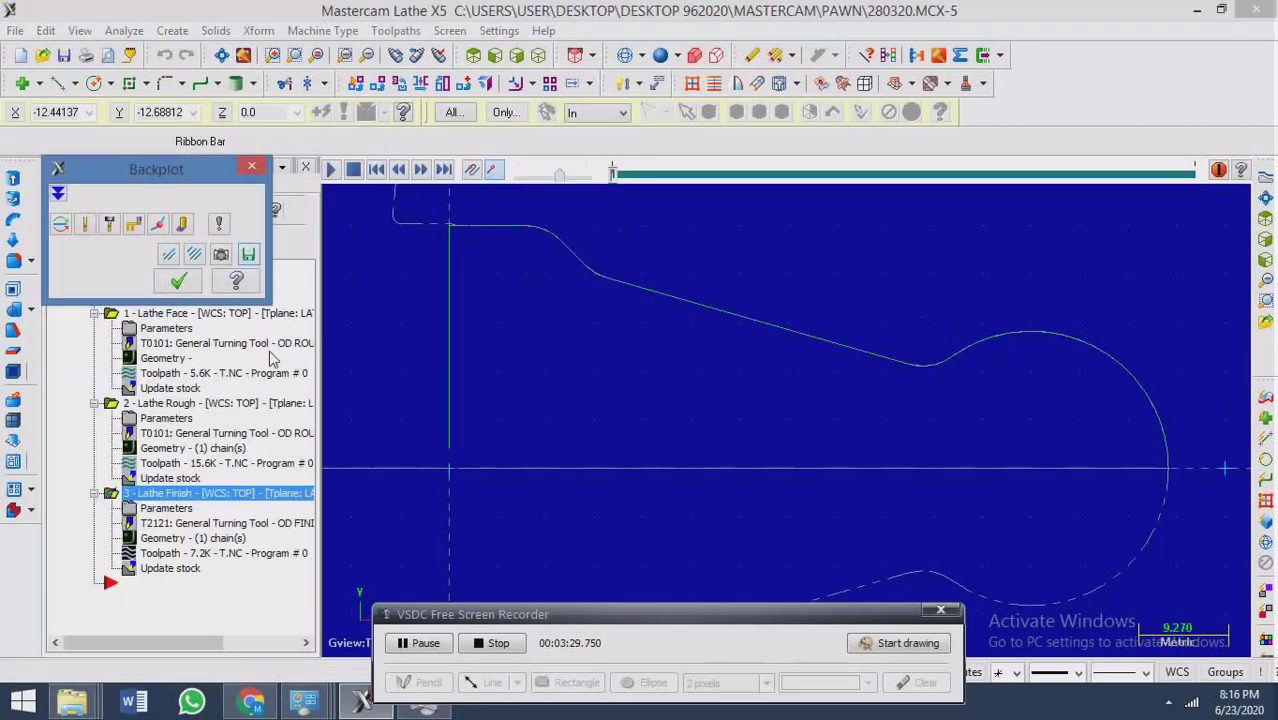
Play the backplot of the finish operation with the tool and holder displayed.
left_click(180, 284)
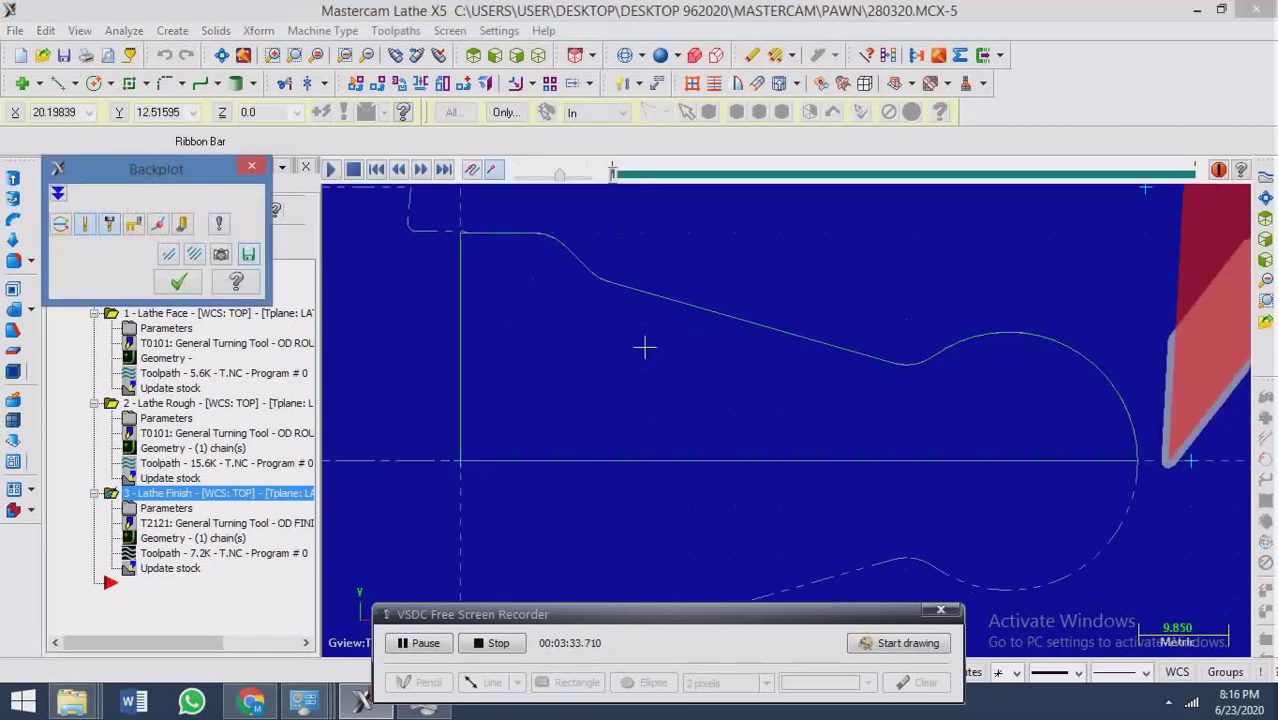
left_click(331, 171)
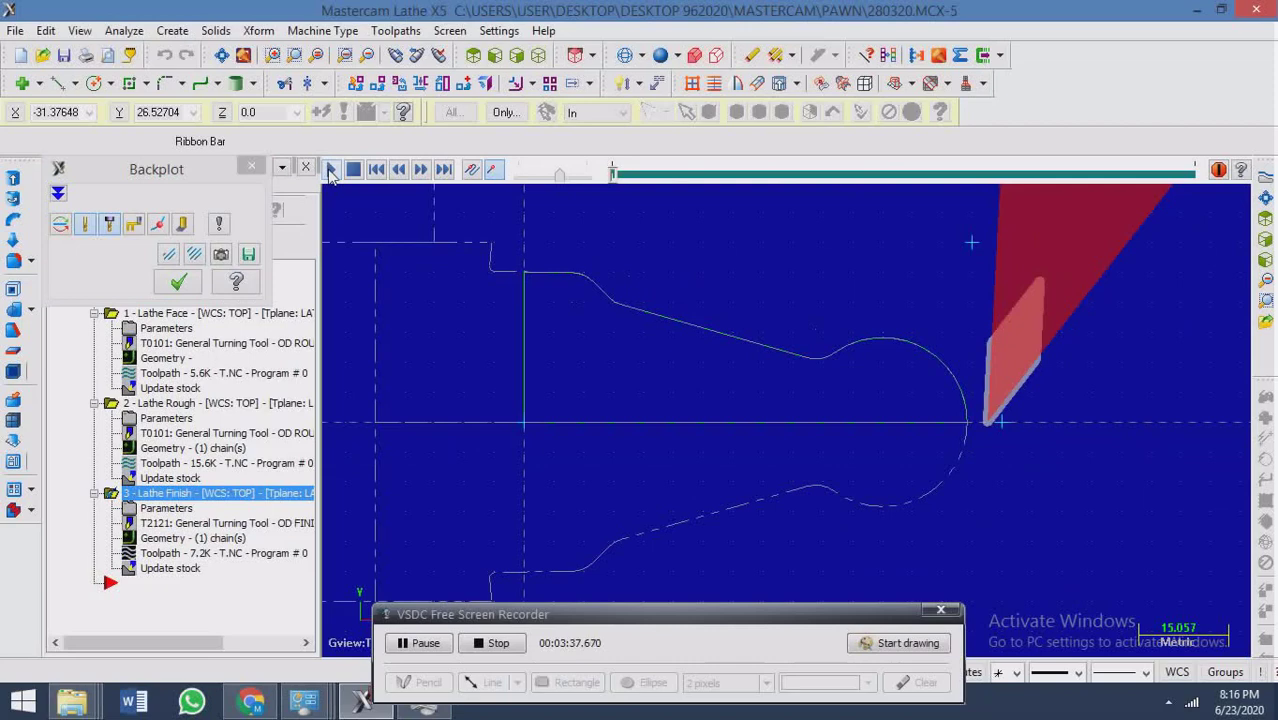
left_click(331, 171)
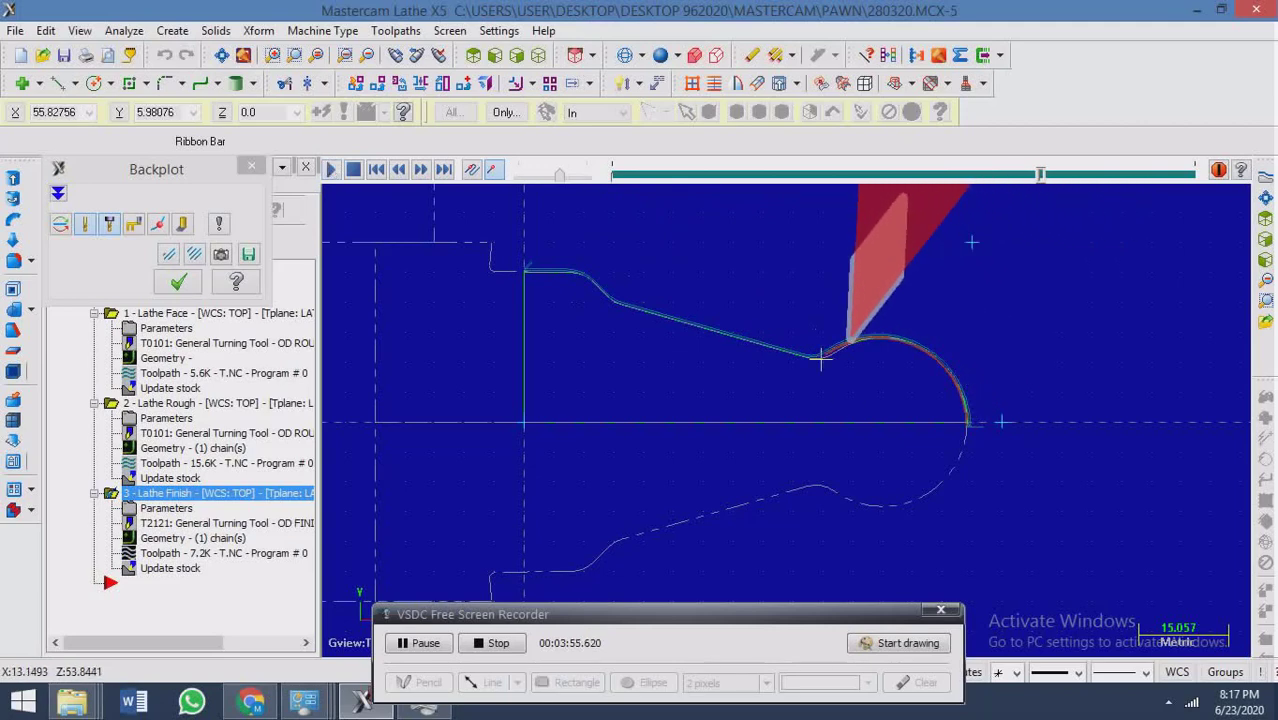
Examine the finish passes along the pawn's concave neck in the backplot, and close the backplot.
scroll(879, 394, "up", 5)
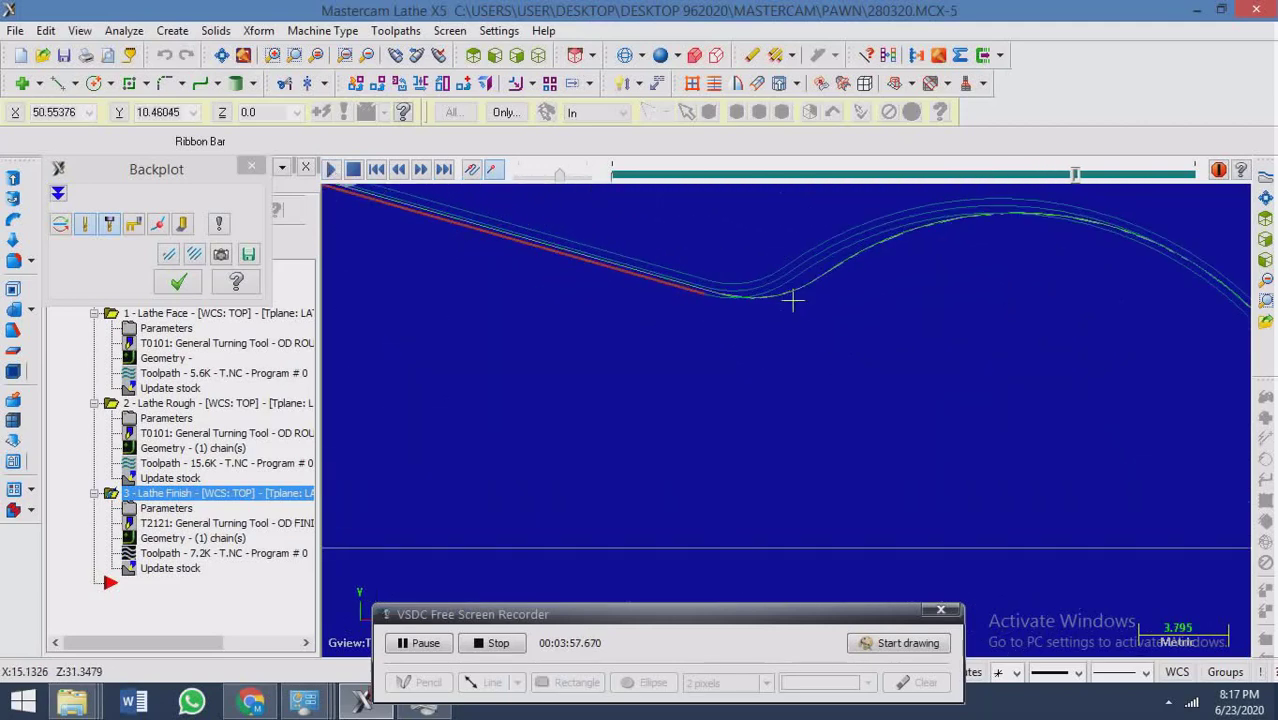
scroll(792, 300, "down", 3)
scroll(719, 308, "up", 6)
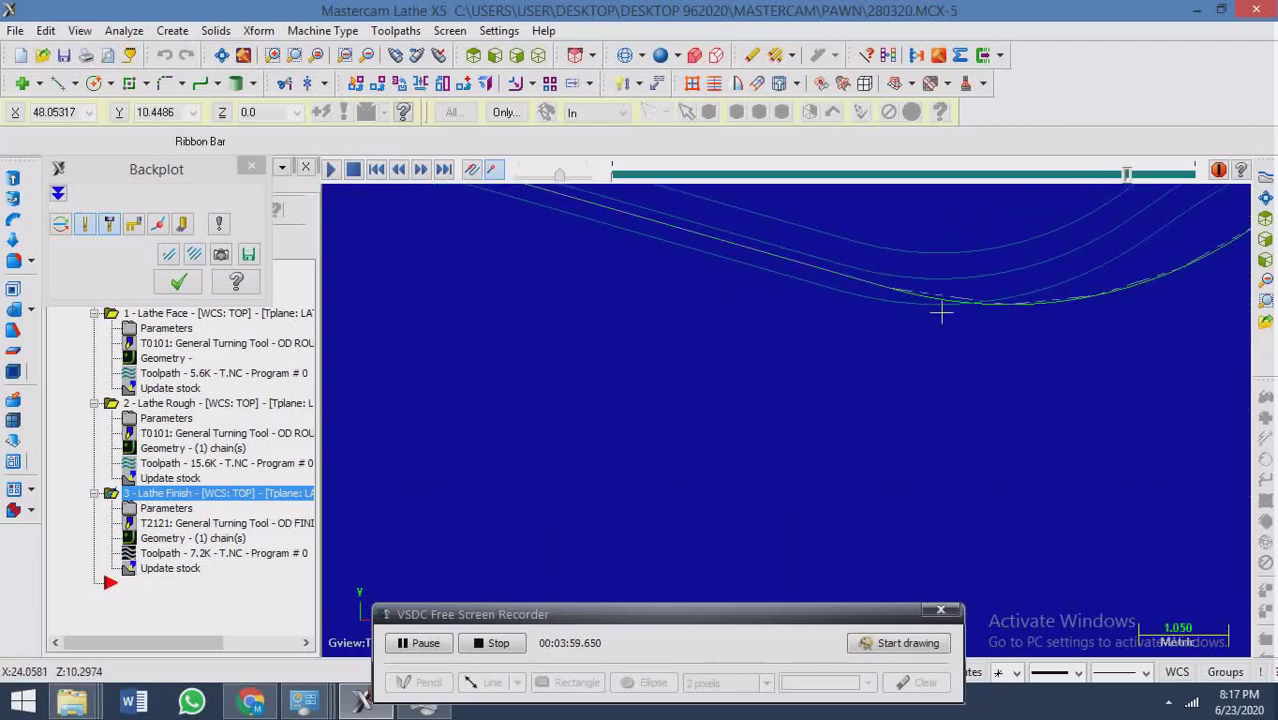
scroll(940, 308, "up", 2)
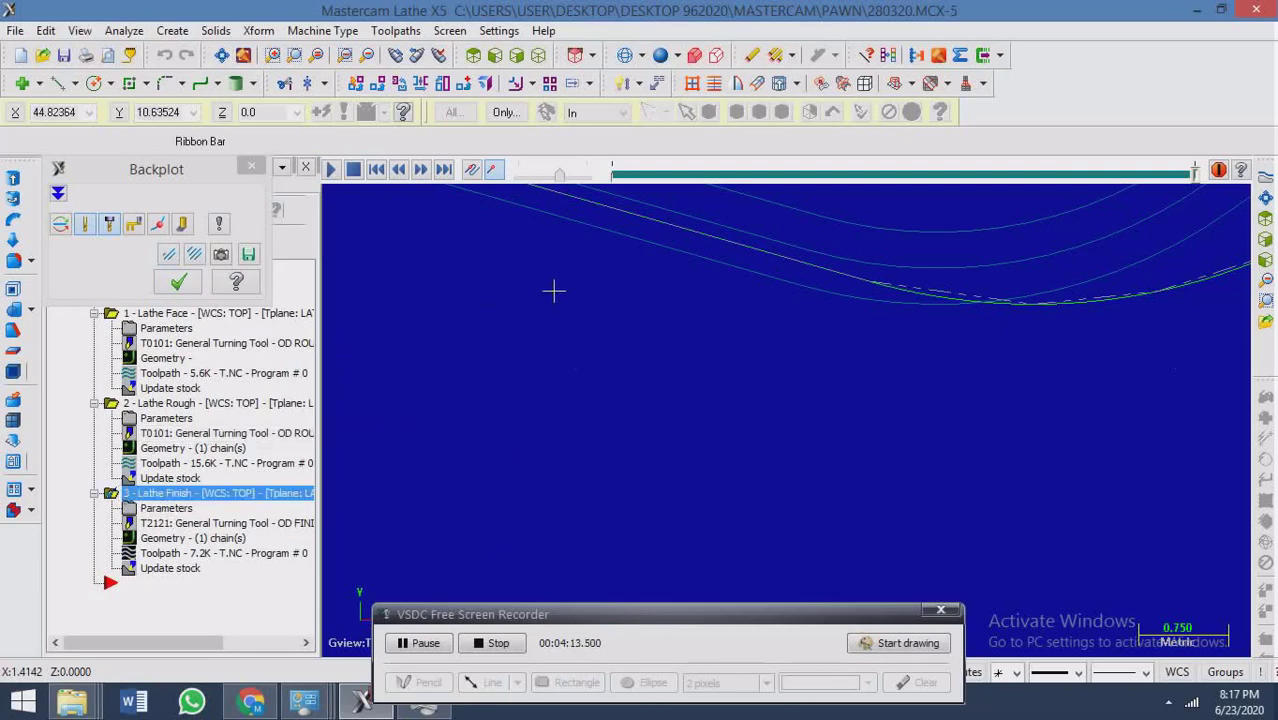
key("Left")
key("Left")
scroll(700, 310, "up", 3)
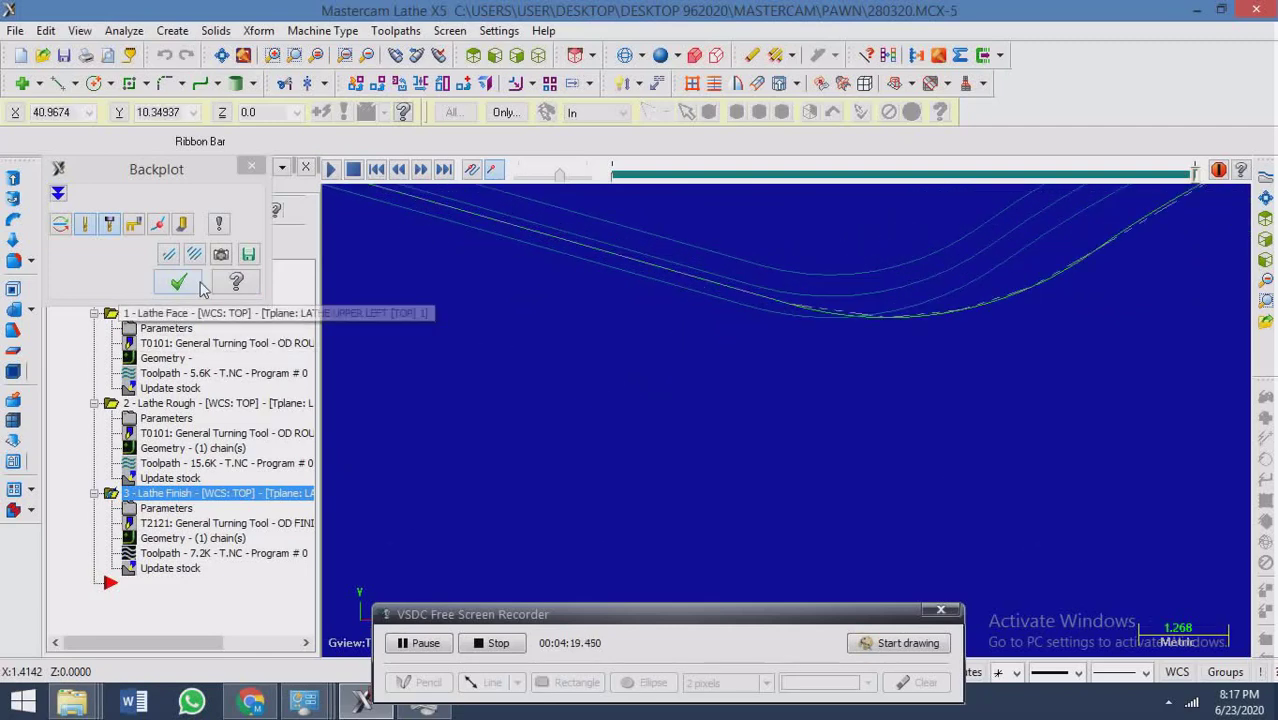
scroll(970, 217, "down", 10)
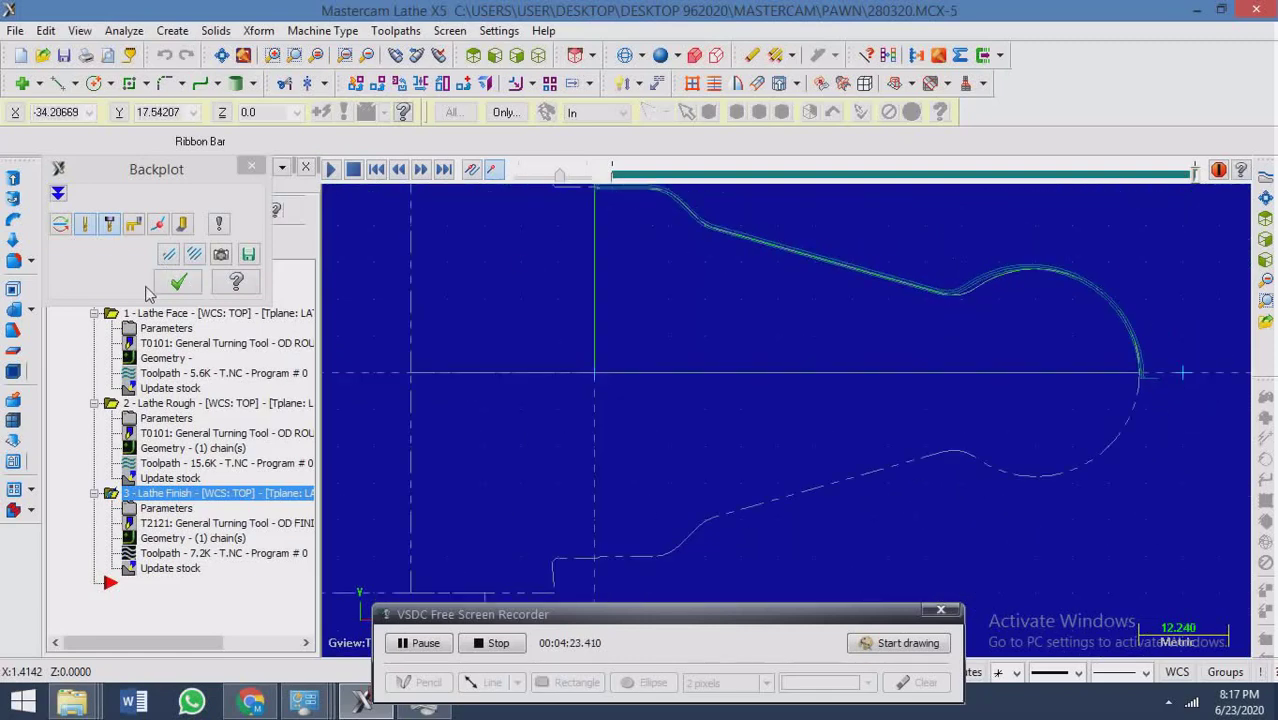
left_click(177, 287)
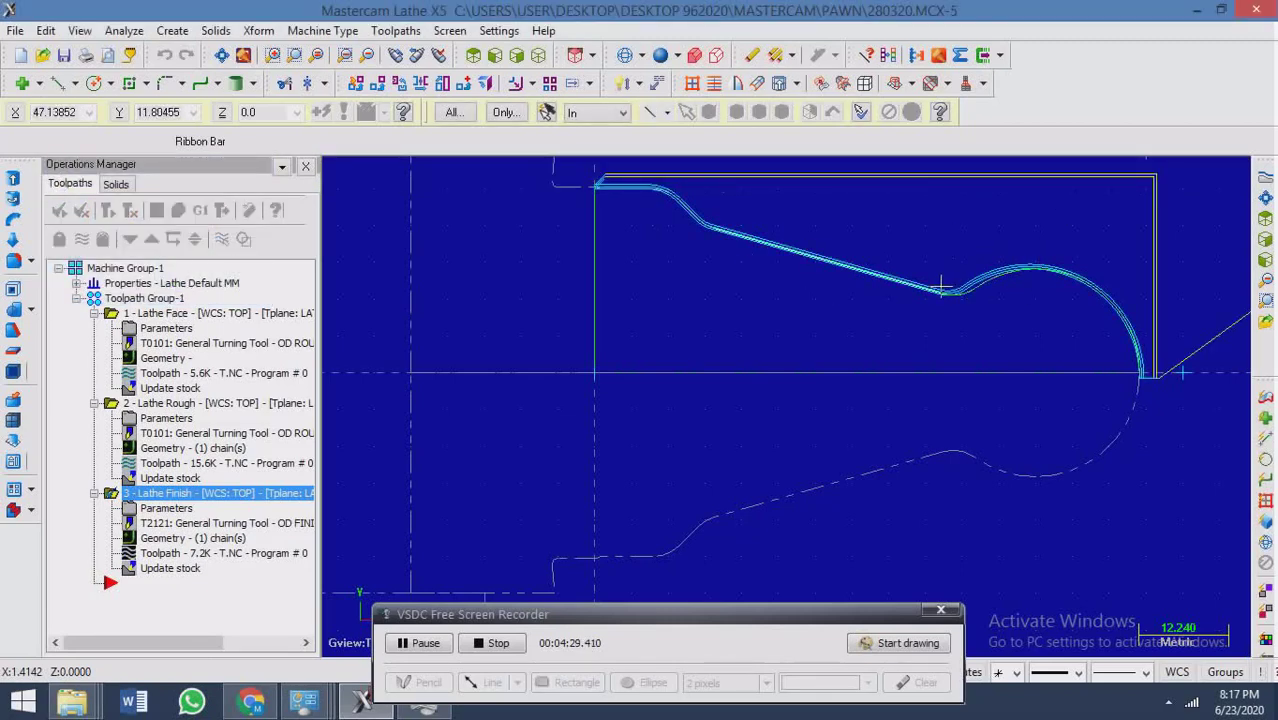
Extend the end of the Lathe Finish contour by 5.0 in the lead-out settings, and regenerate the operation.
left_click(160, 510)
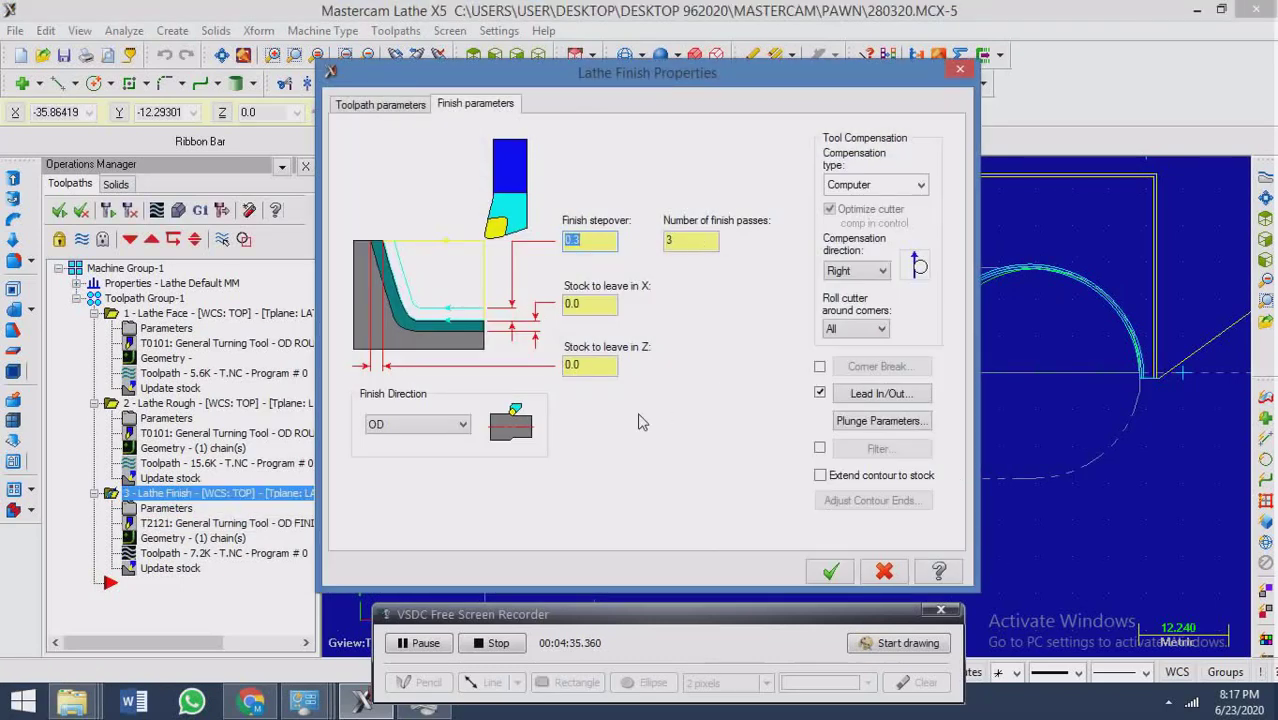
left_click(410, 106)
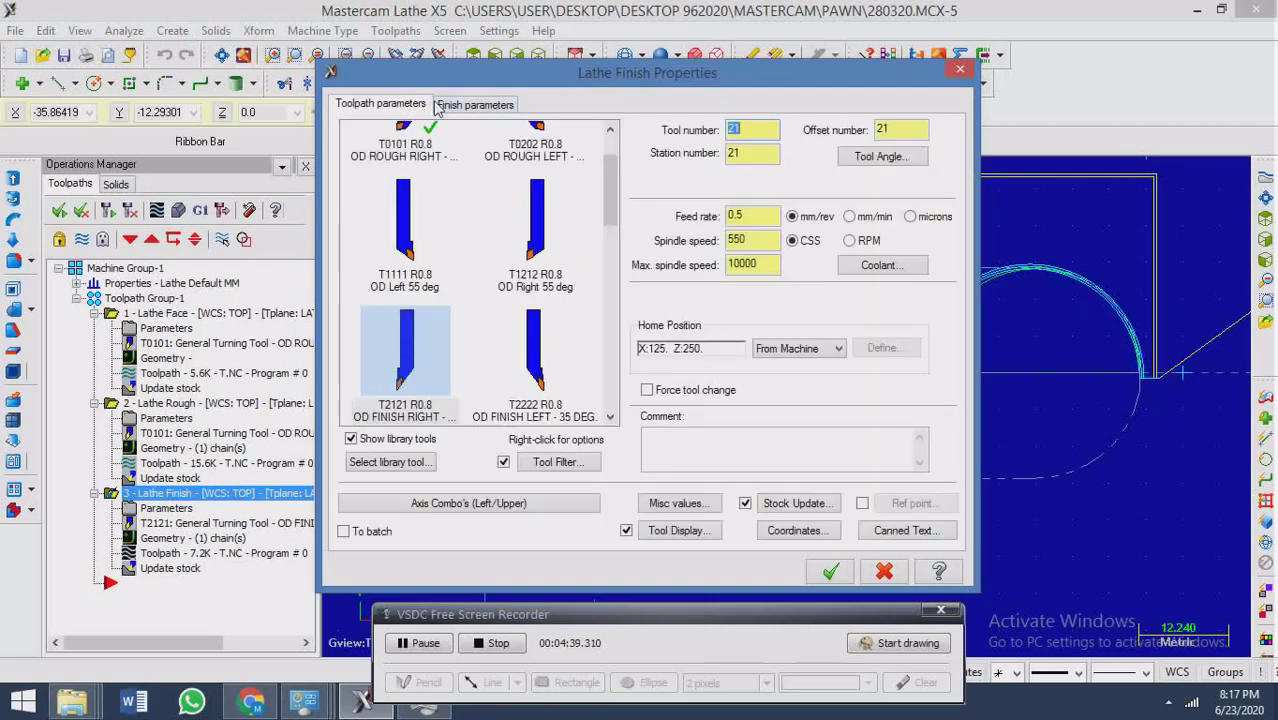
left_click(445, 106)
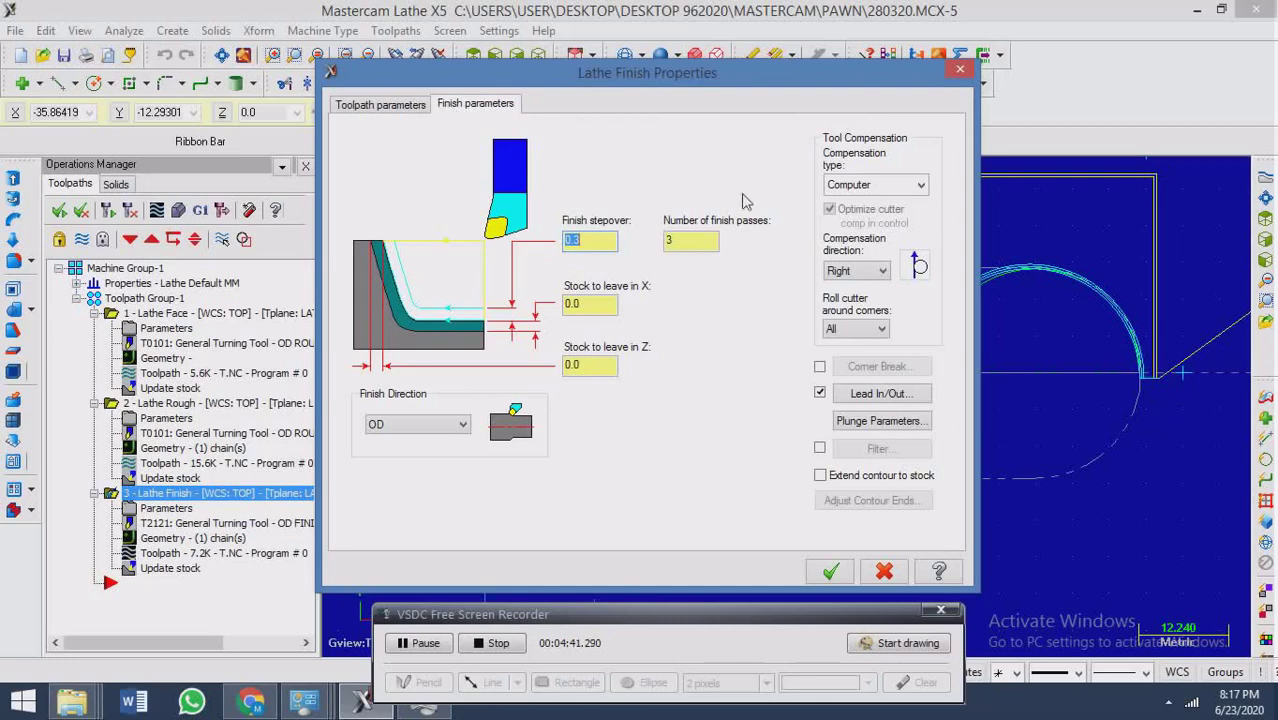
left_click(878, 394)
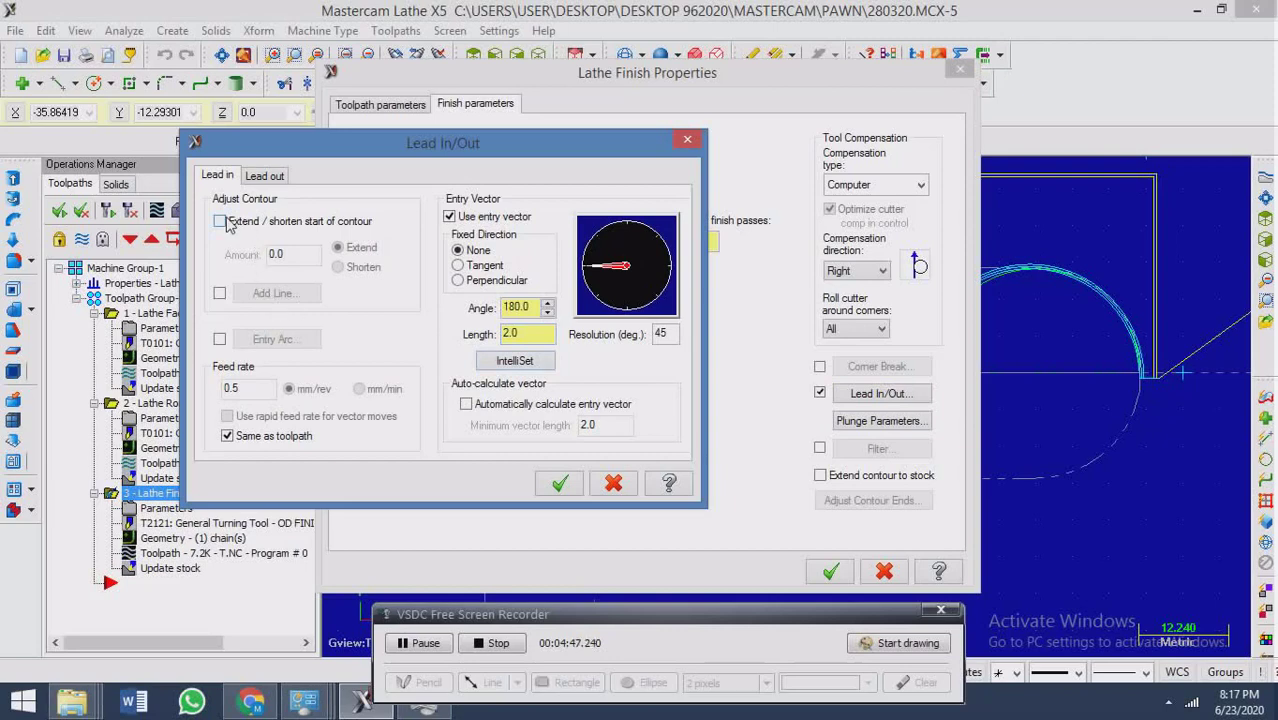
left_click(252, 177)
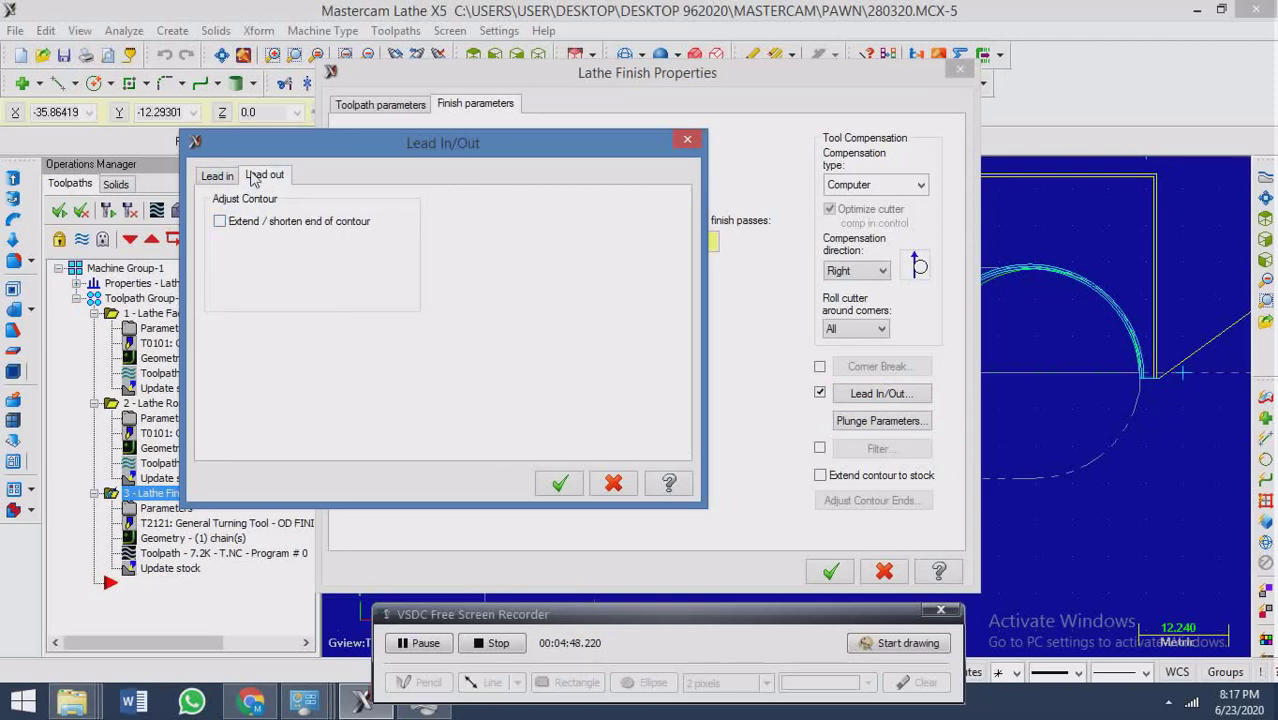
left_click(220, 222)
double_click(290, 256)
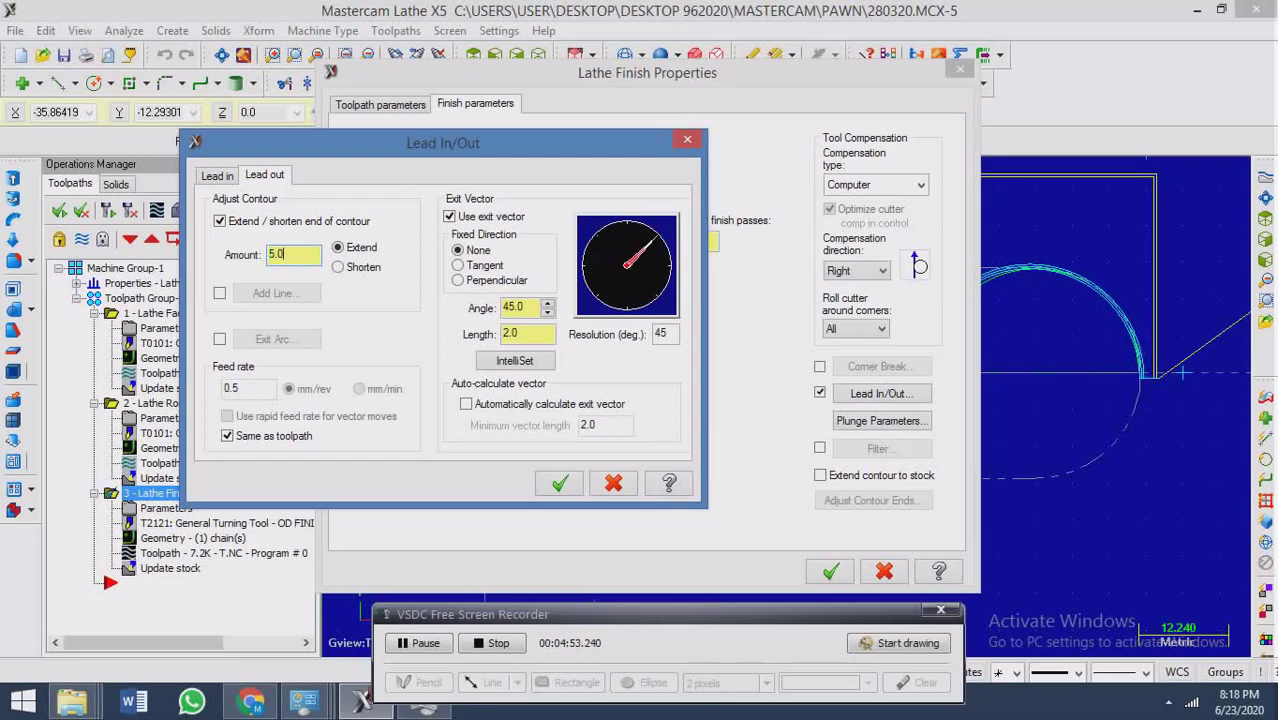
left_click(560, 484)
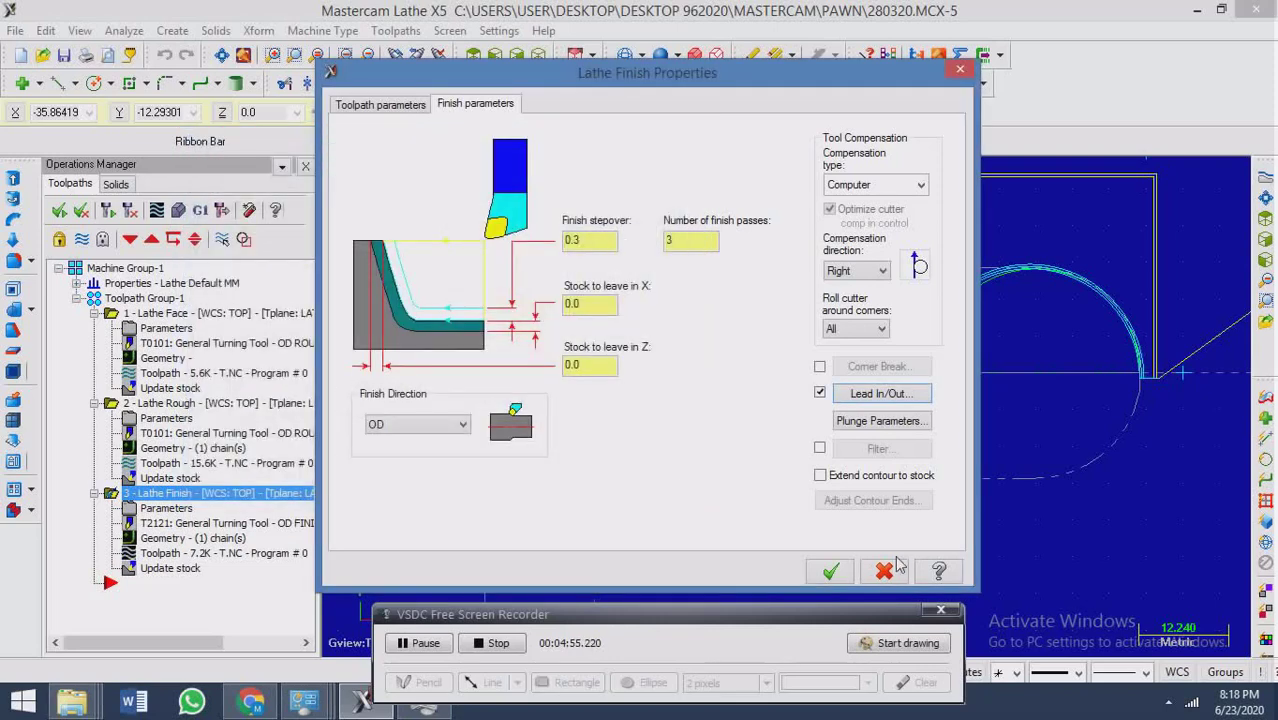
left_click(830, 570)
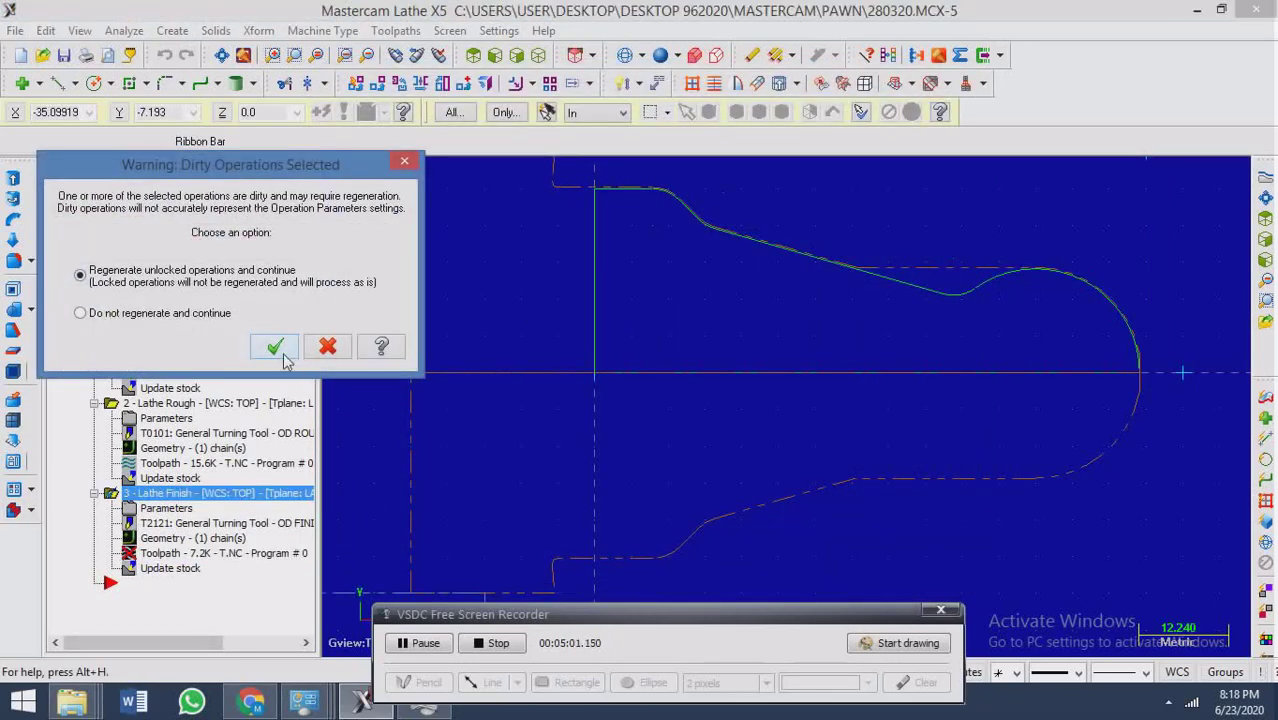
left_click(281, 345)
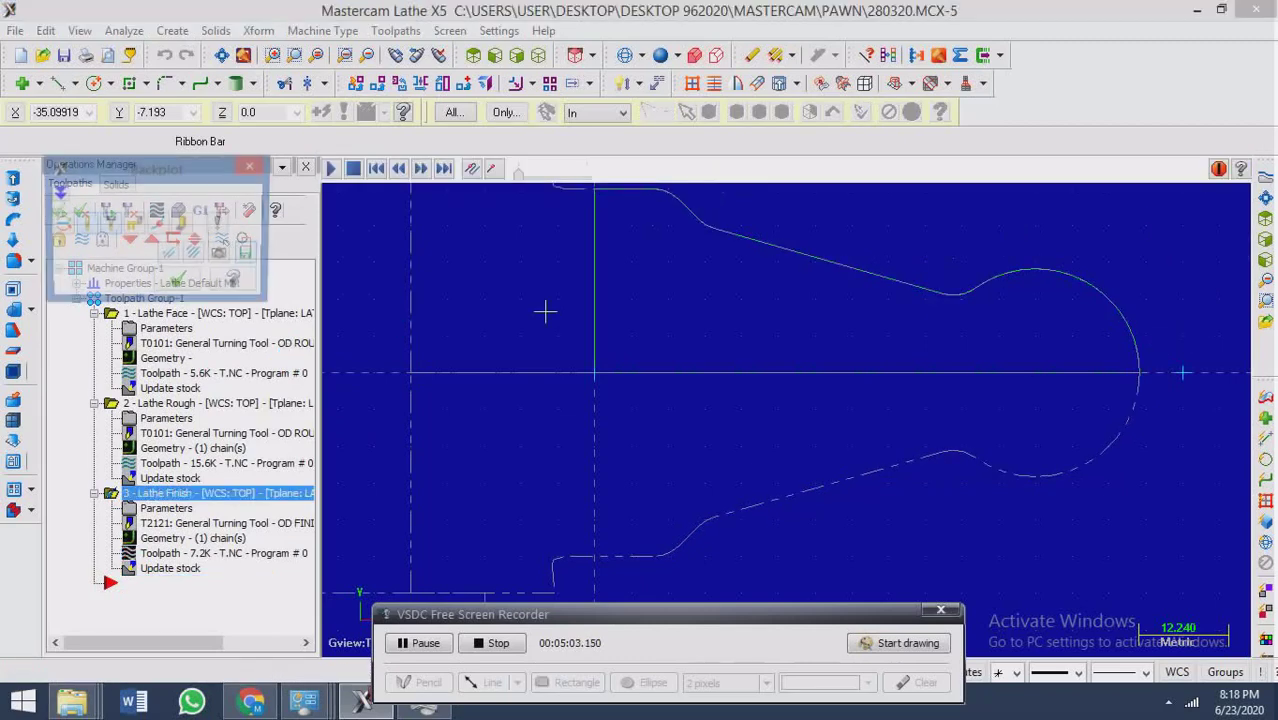
left_click(175, 284)
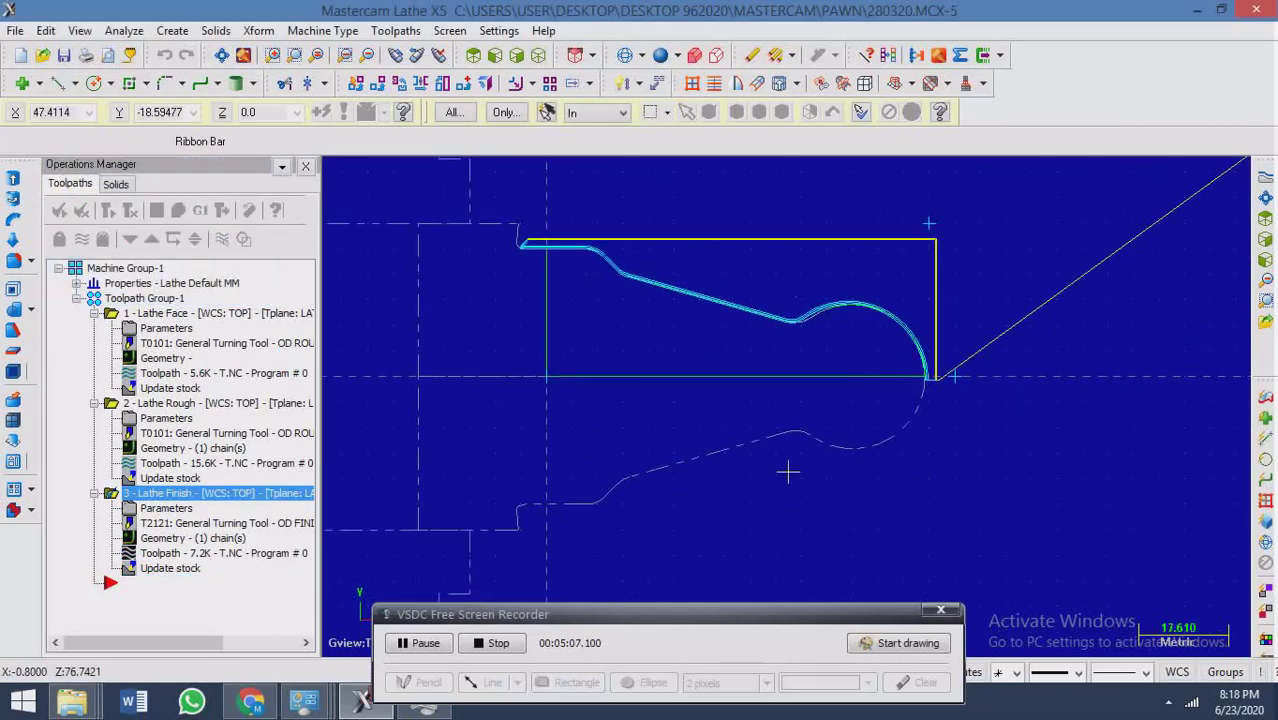
Run the solid verification of the finish operation and inspect the machined pawn in 3D.
left_click(178, 210)
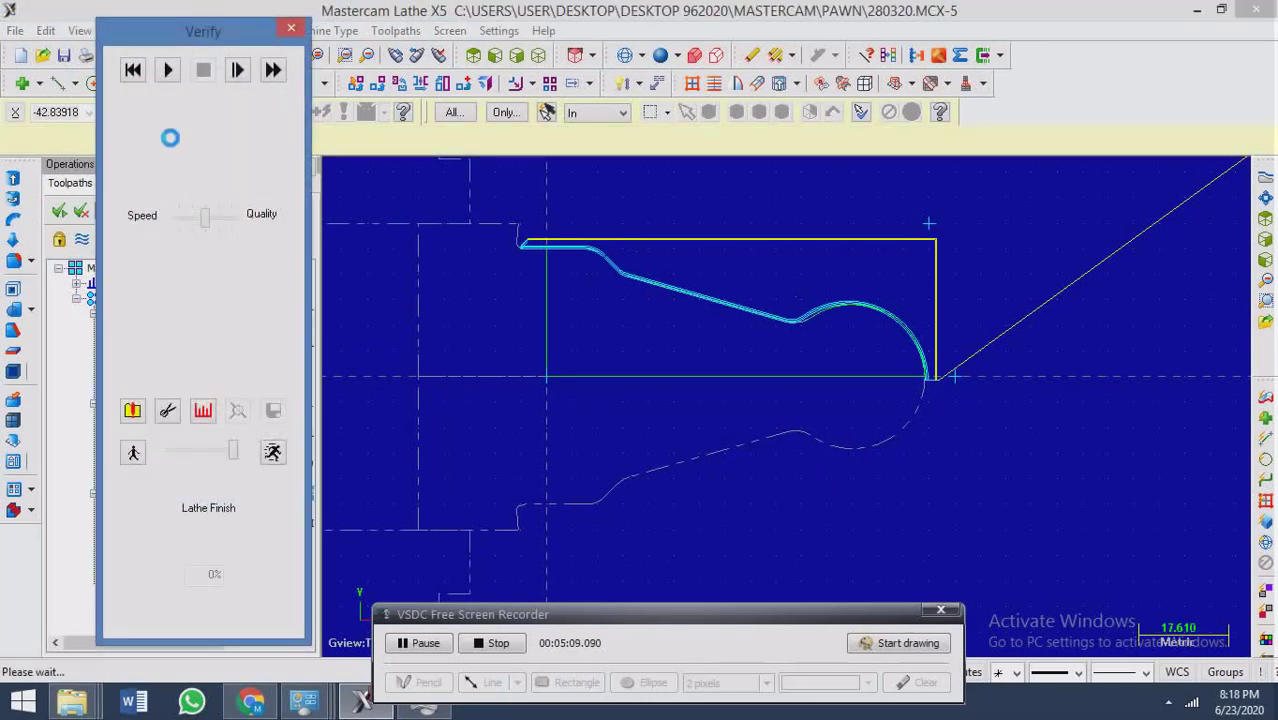
left_click(168, 70)
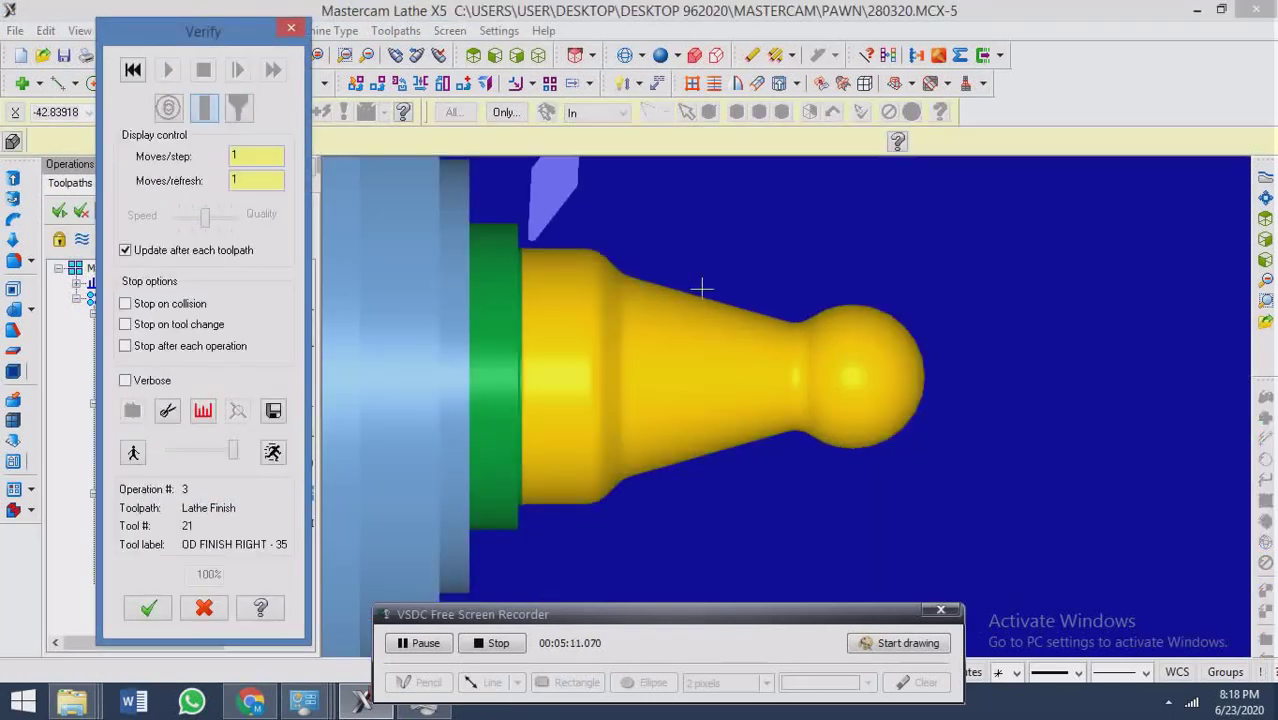
middle_click_drag(699, 285, 901, 267)
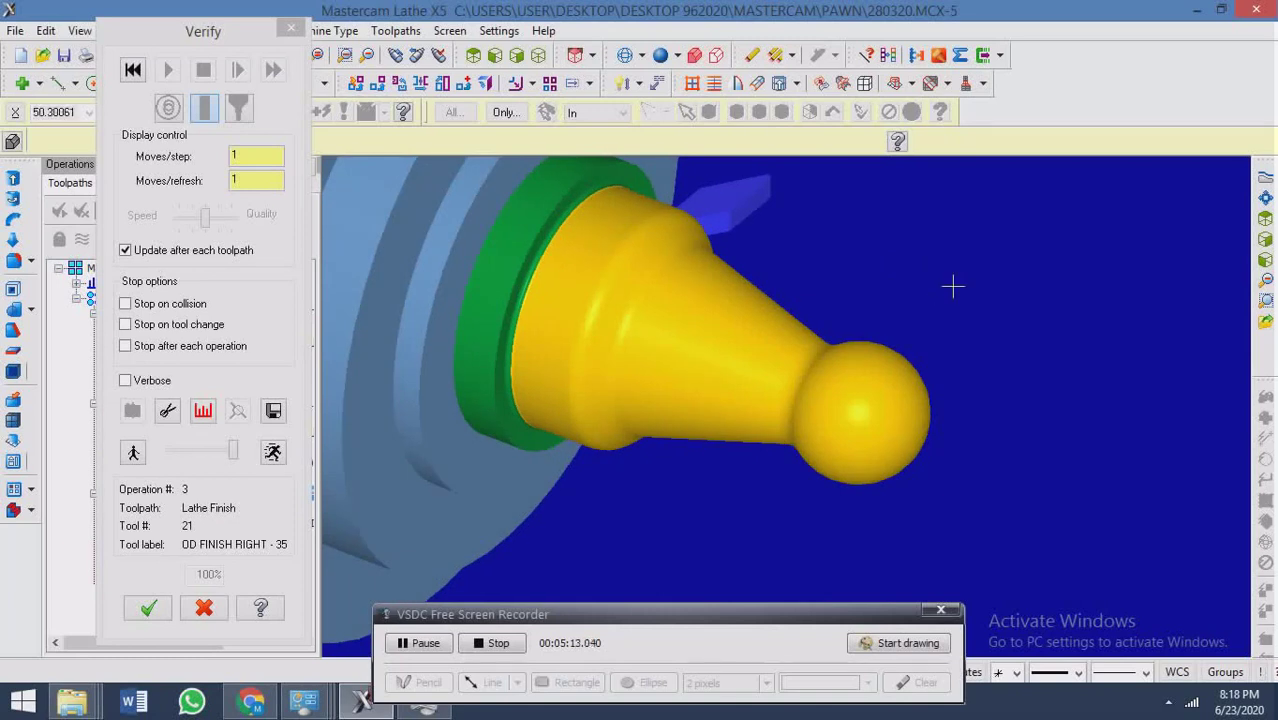
scroll(953, 285, "down", 2)
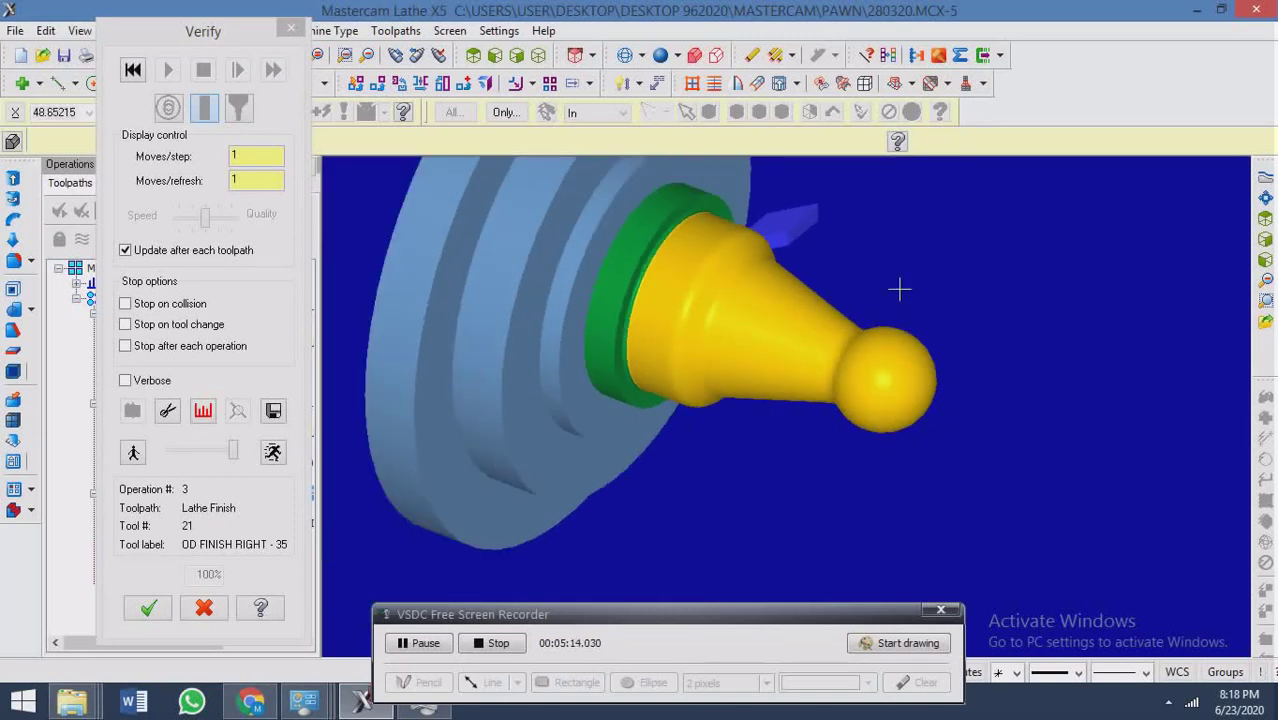
Replay the verification from the start with the tool holder displayed, and close the simulation.
left_click(135, 71)
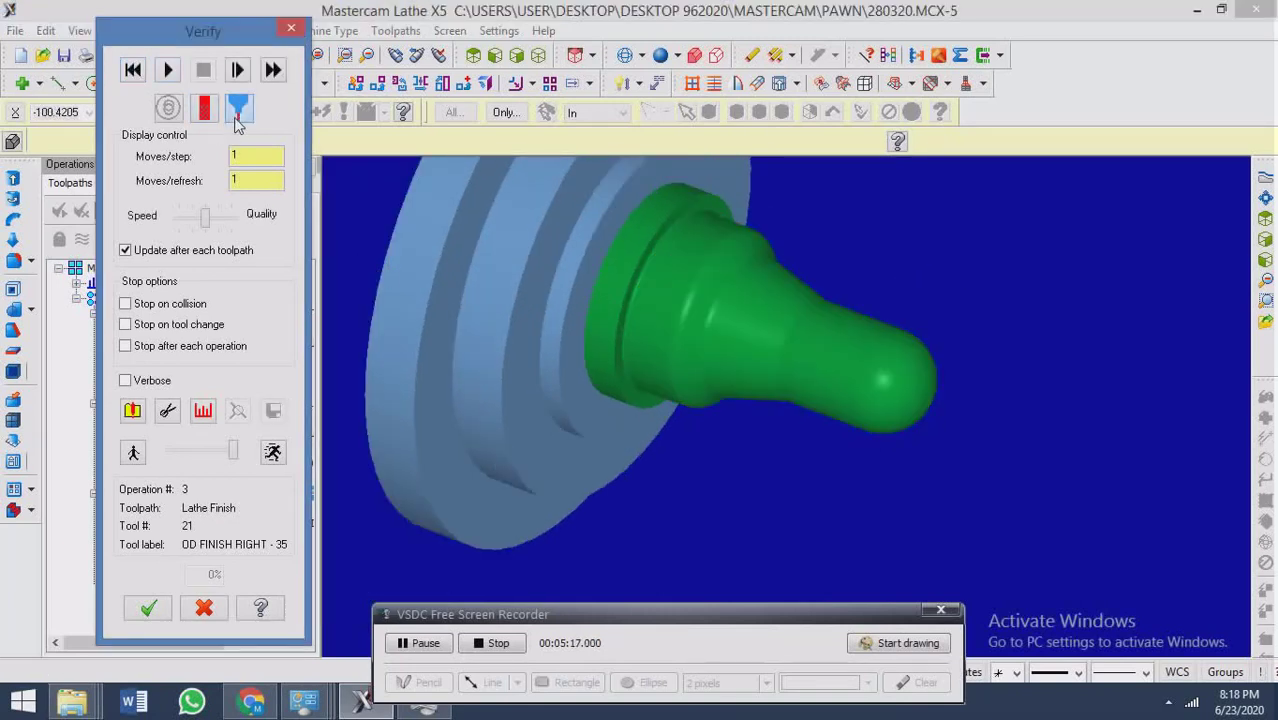
left_click(178, 72)
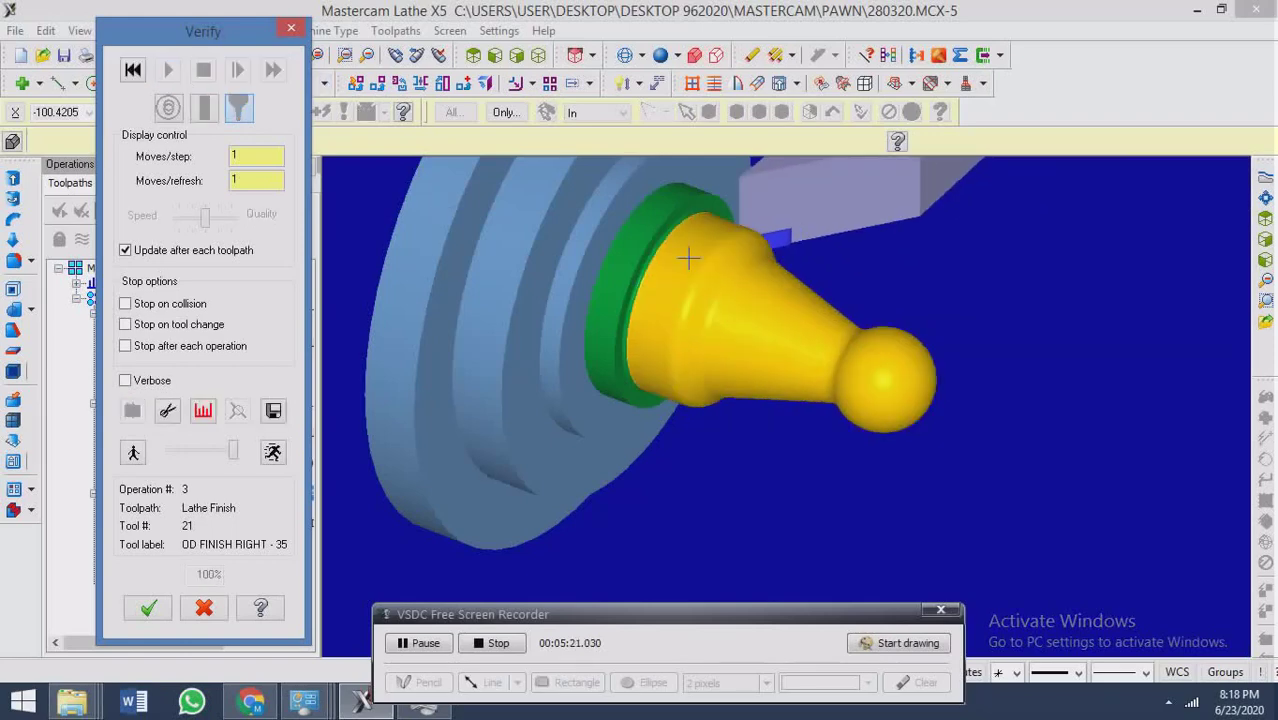
left_click(290, 27)
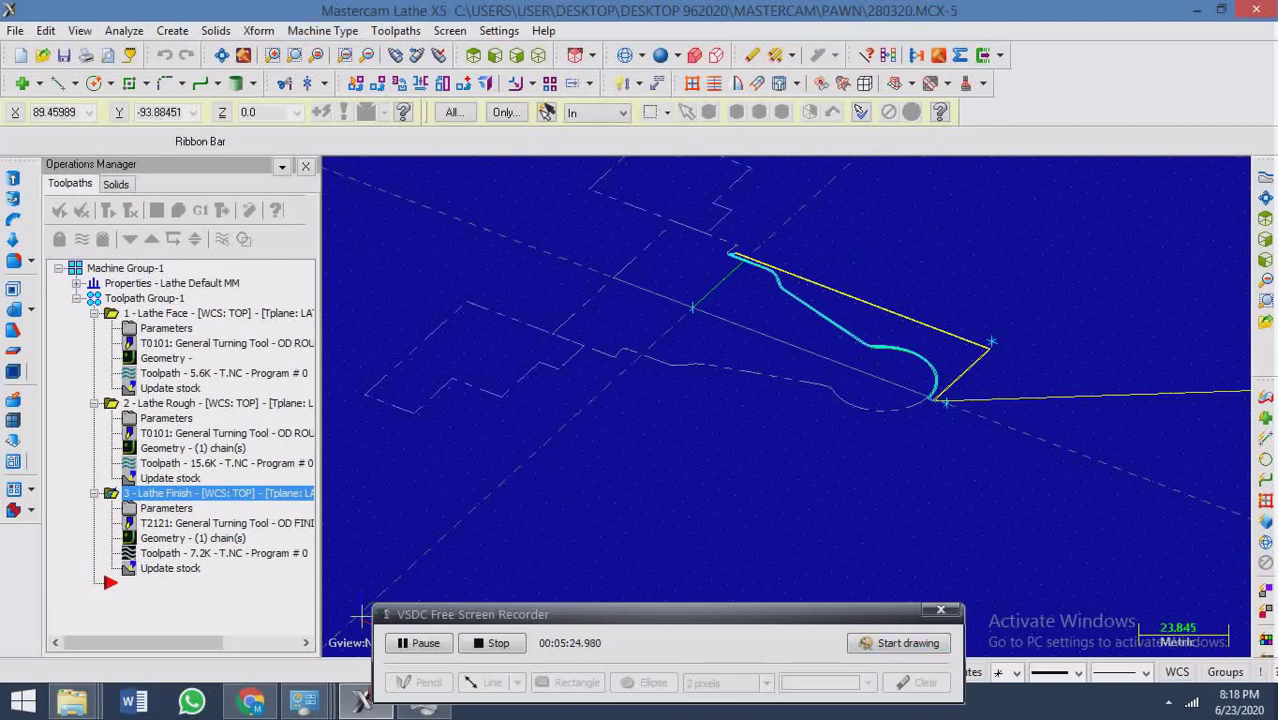
Start a lathe cutoff toolpath after the finish operation, with its boundary point at the outer end of the pawn's base line.
left_click(164, 583)
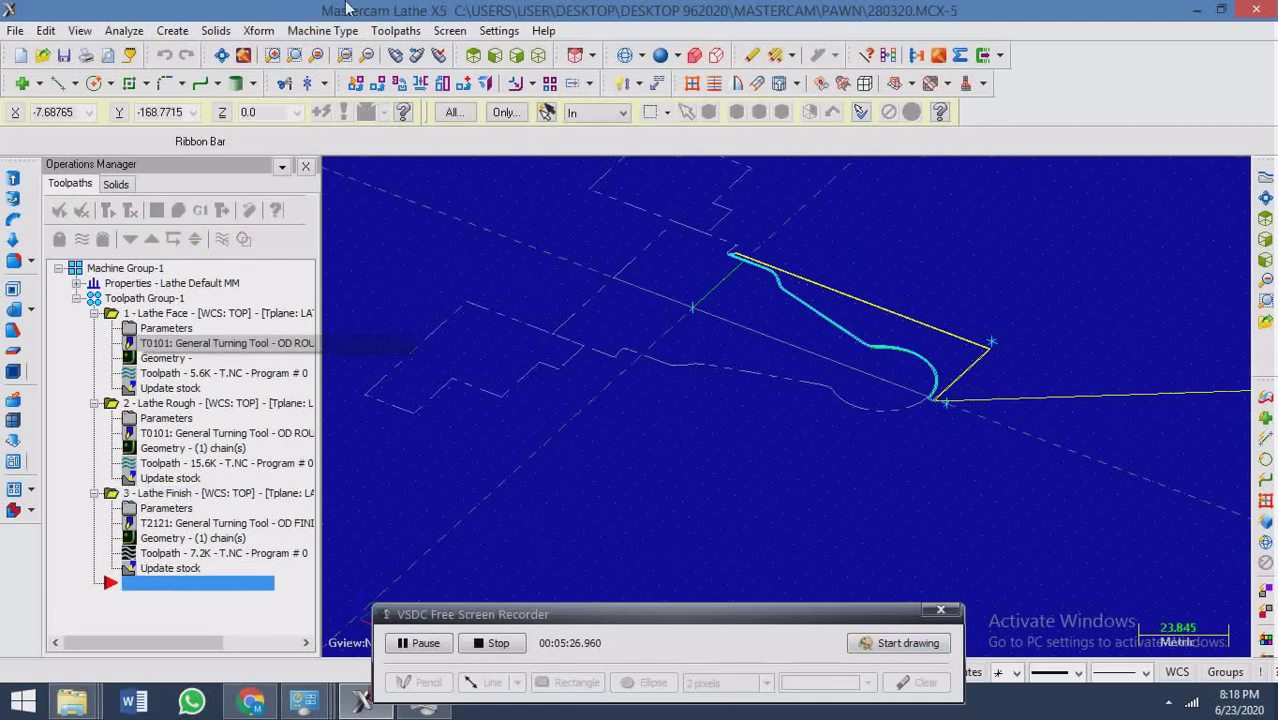
left_click(416, 32)
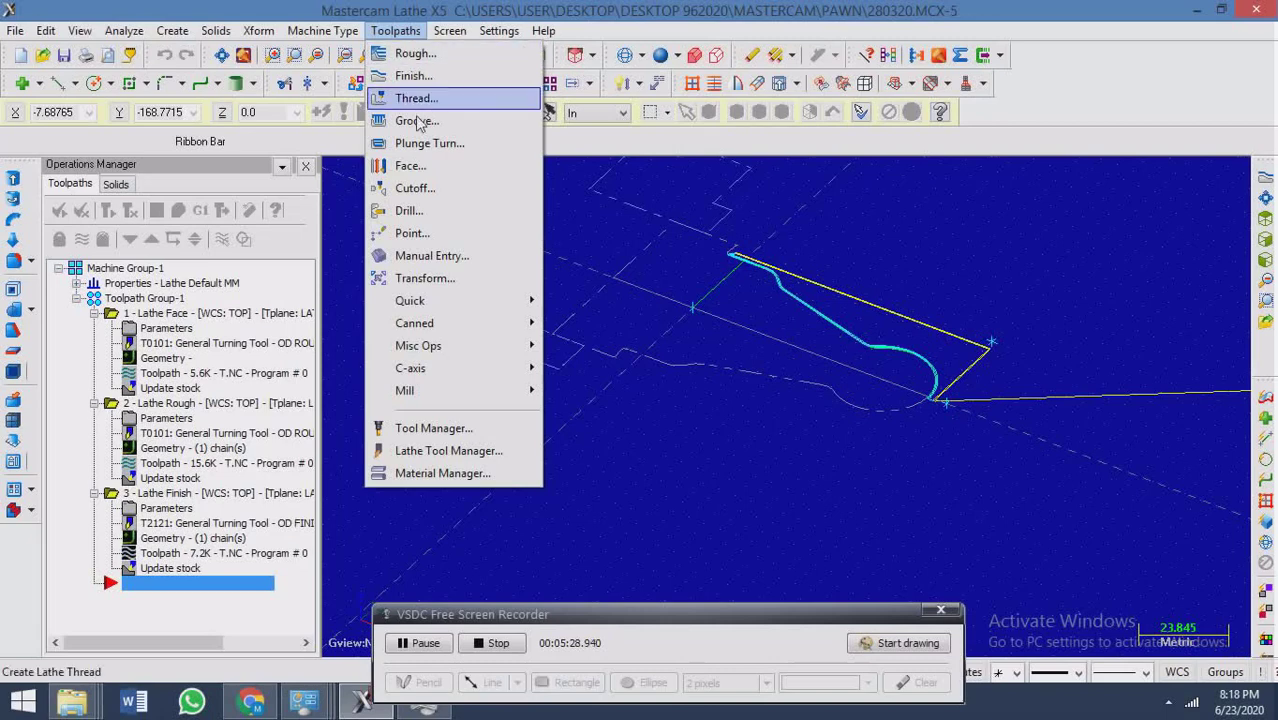
left_click(437, 198)
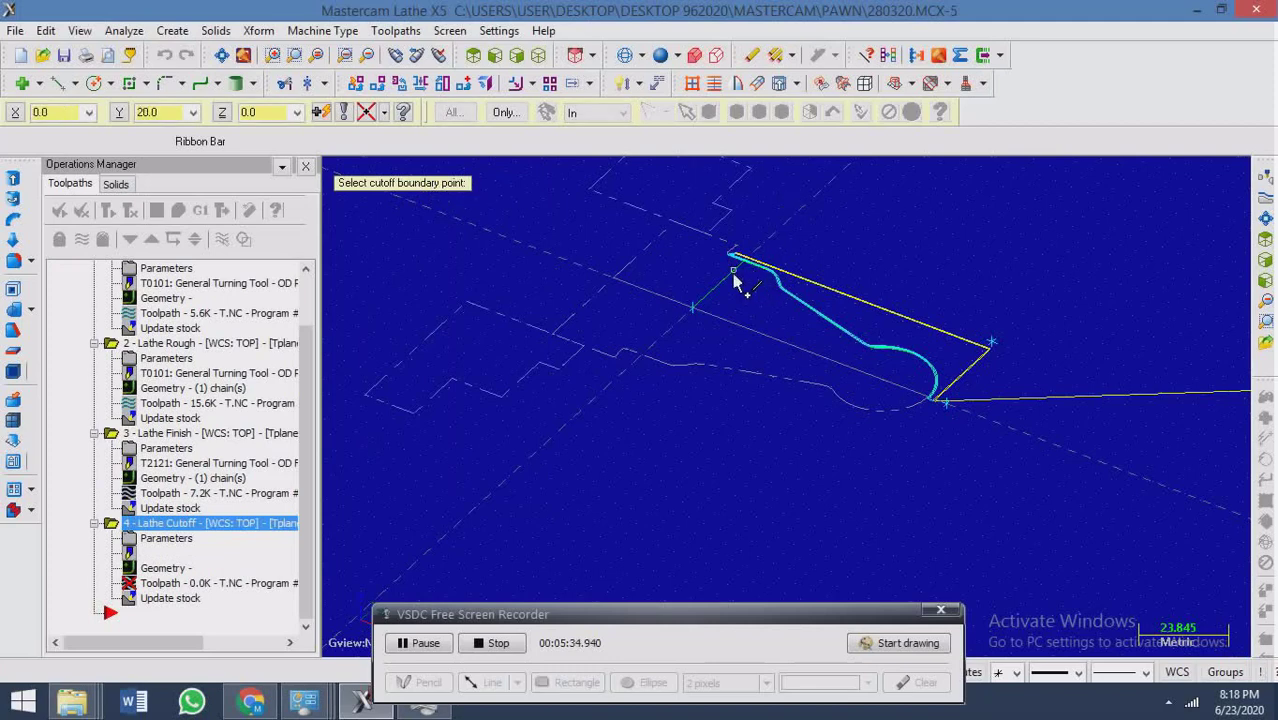
left_click(473, 60)
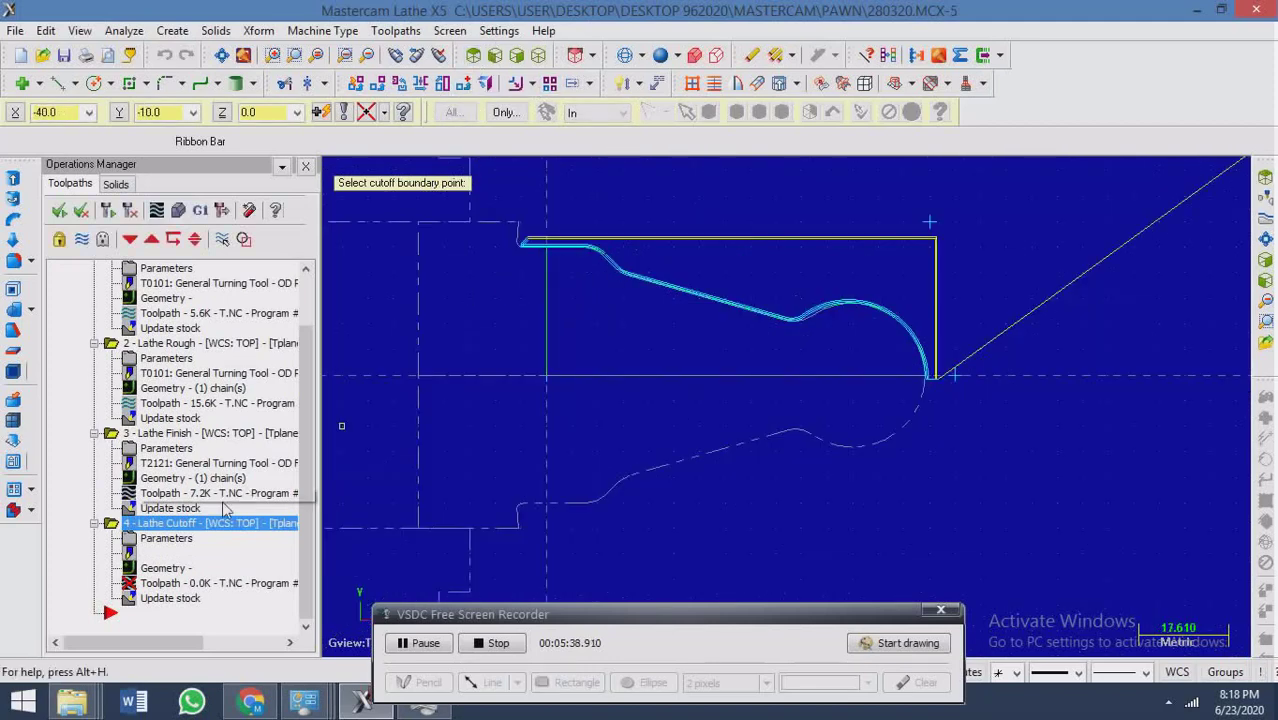
left_click(549, 248)
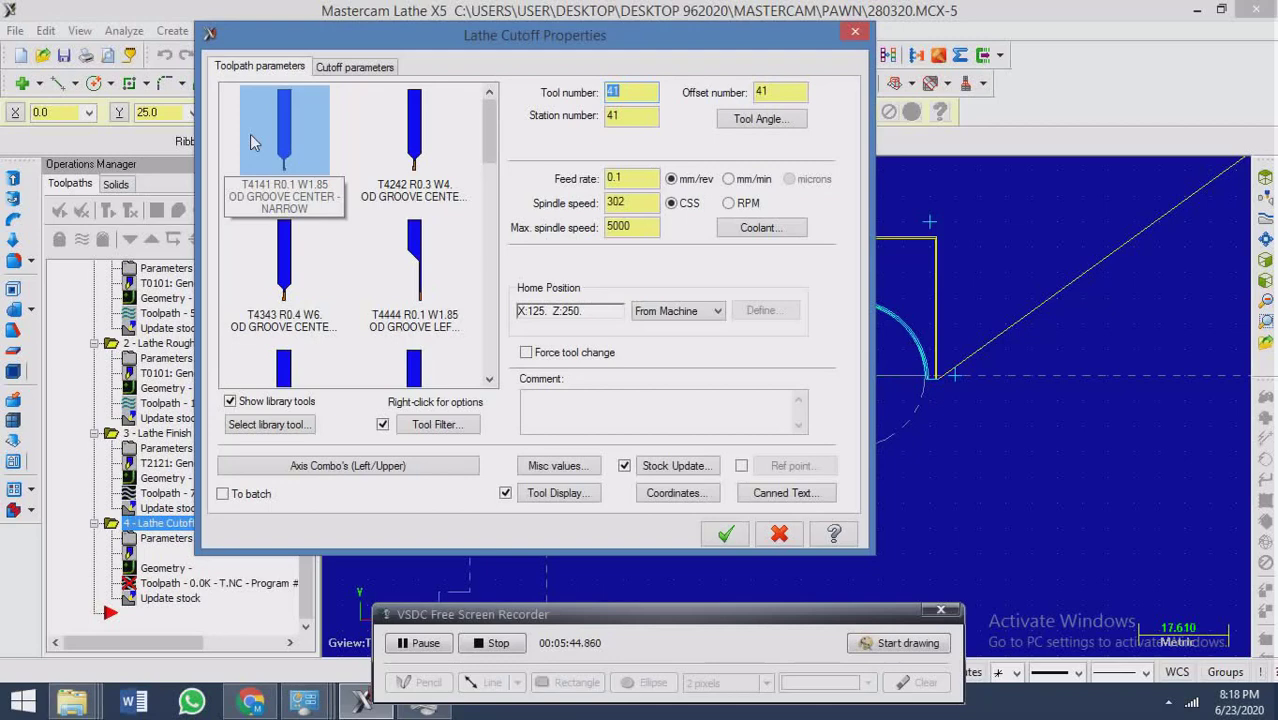
Choose the T4747 OD GROOVE RIGHT - NARROW tool for the cutoff operation.
mouse_move(252, 142)
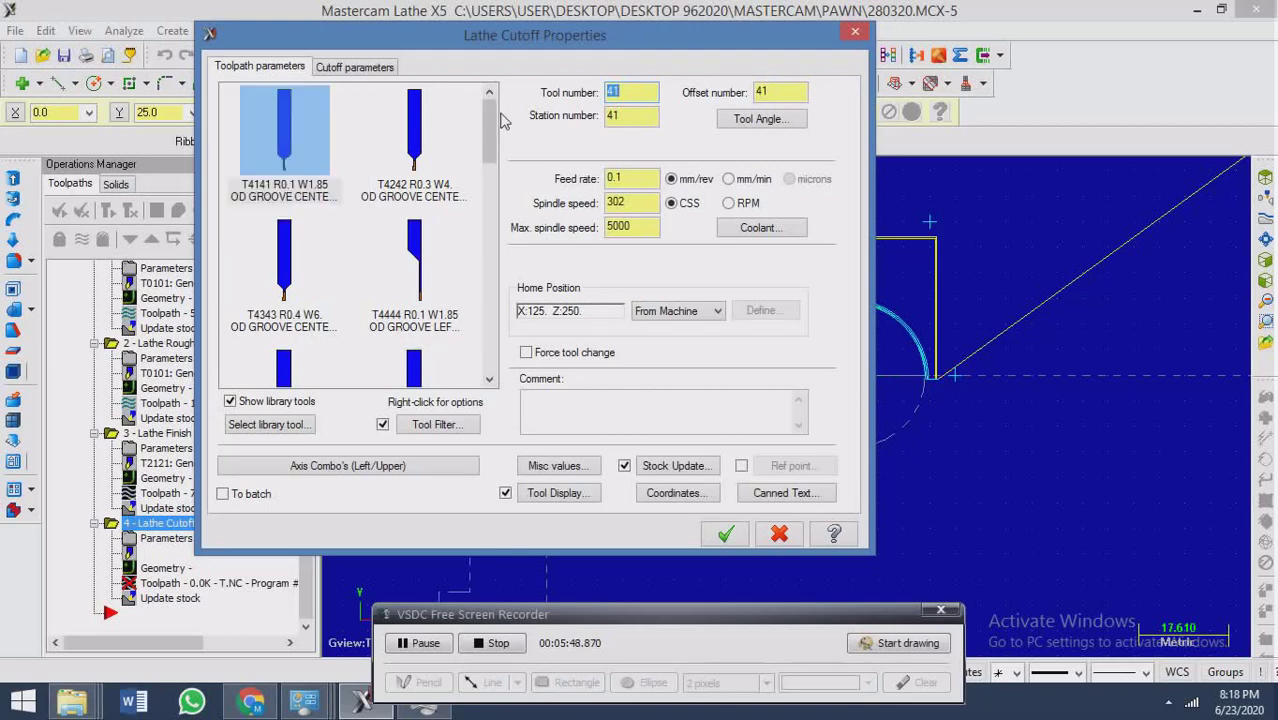
left_click_drag(615, 38, 609, 98)
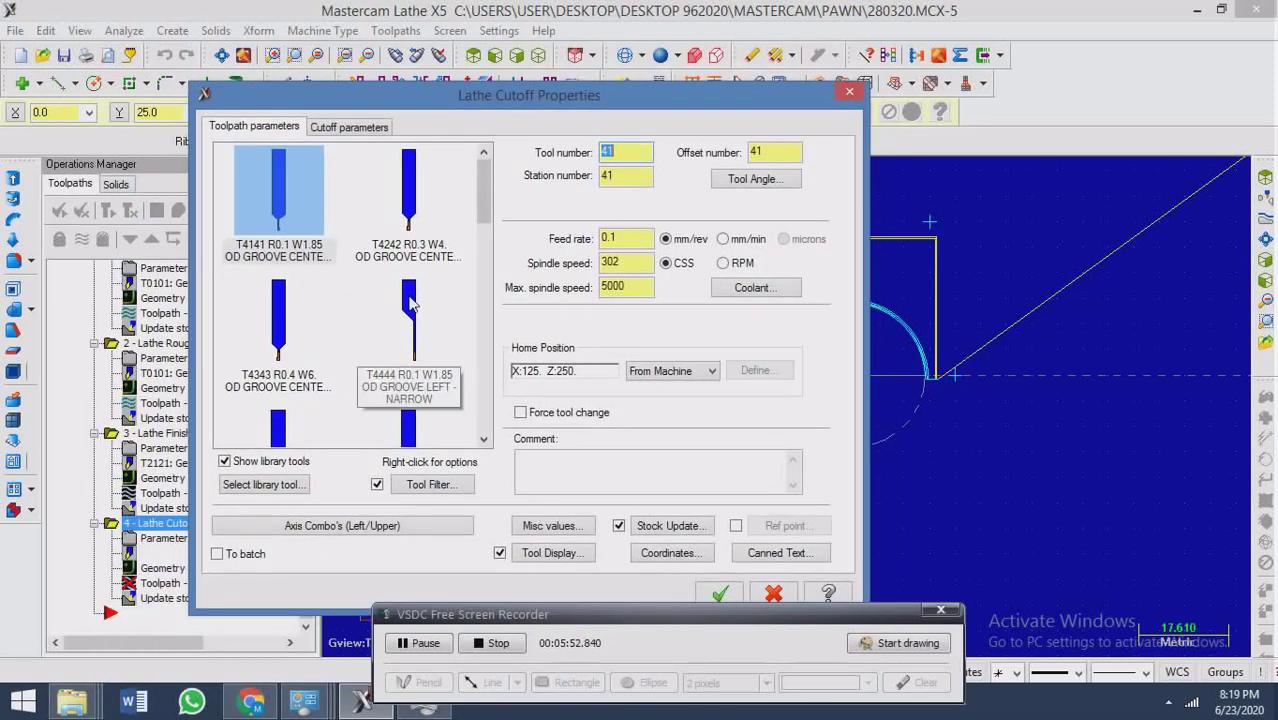
mouse_move(410, 305)
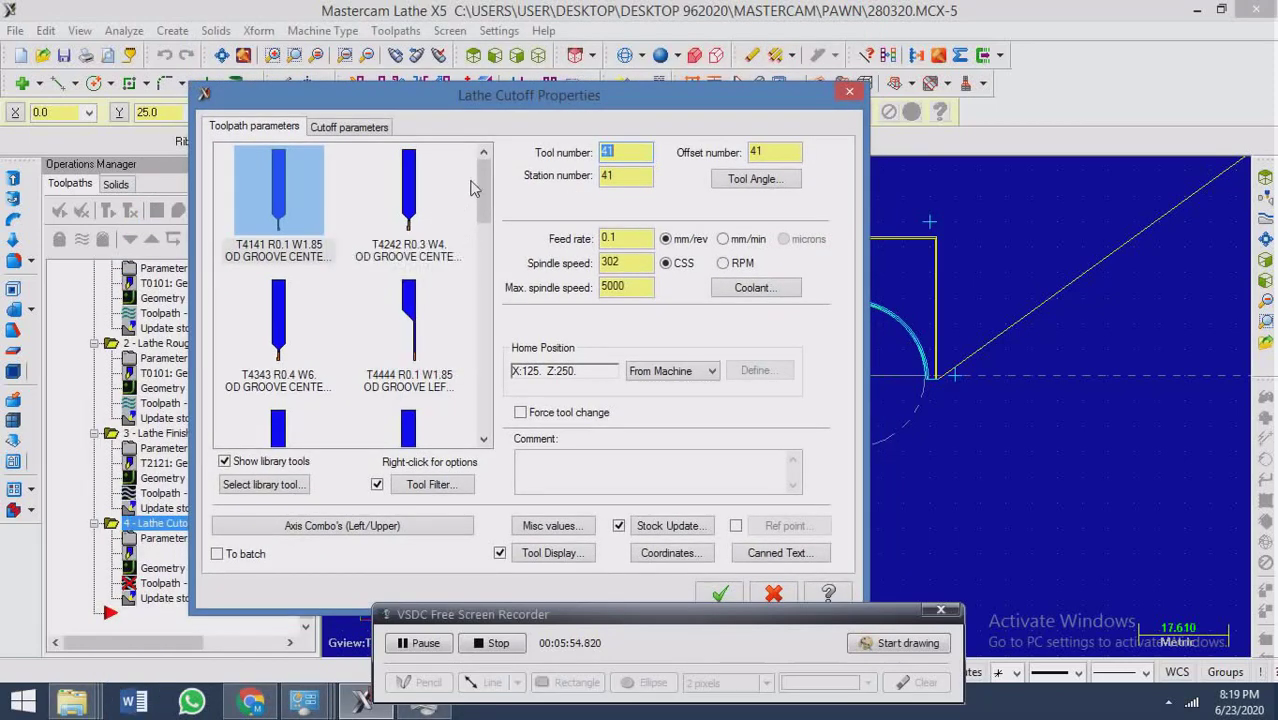
left_click_drag(479, 182, 510, 252)
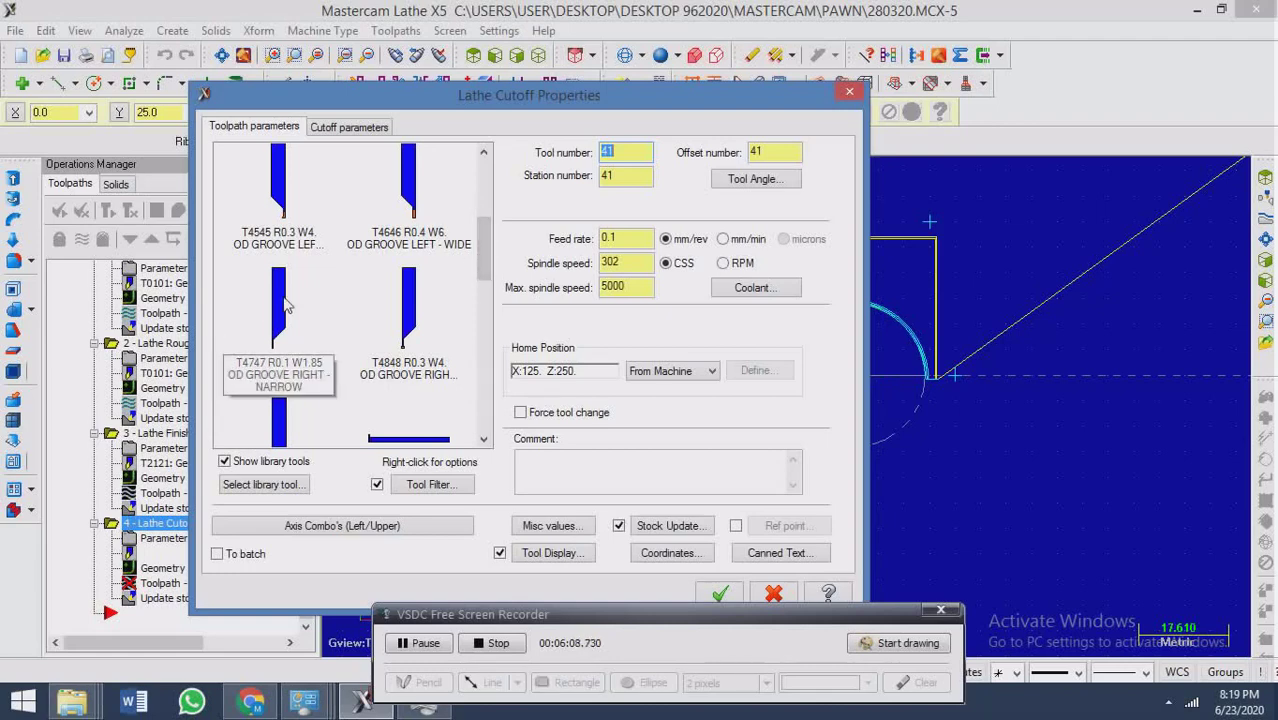
mouse_move(284, 305)
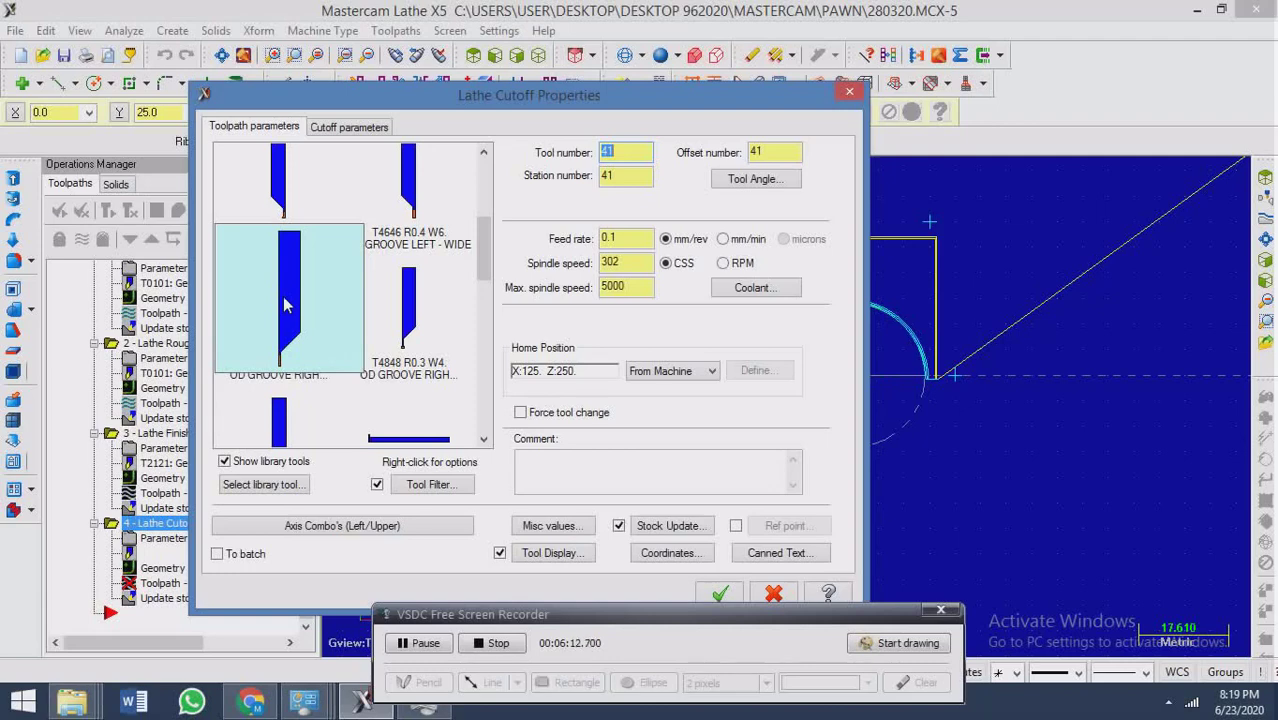
left_click(292, 309)
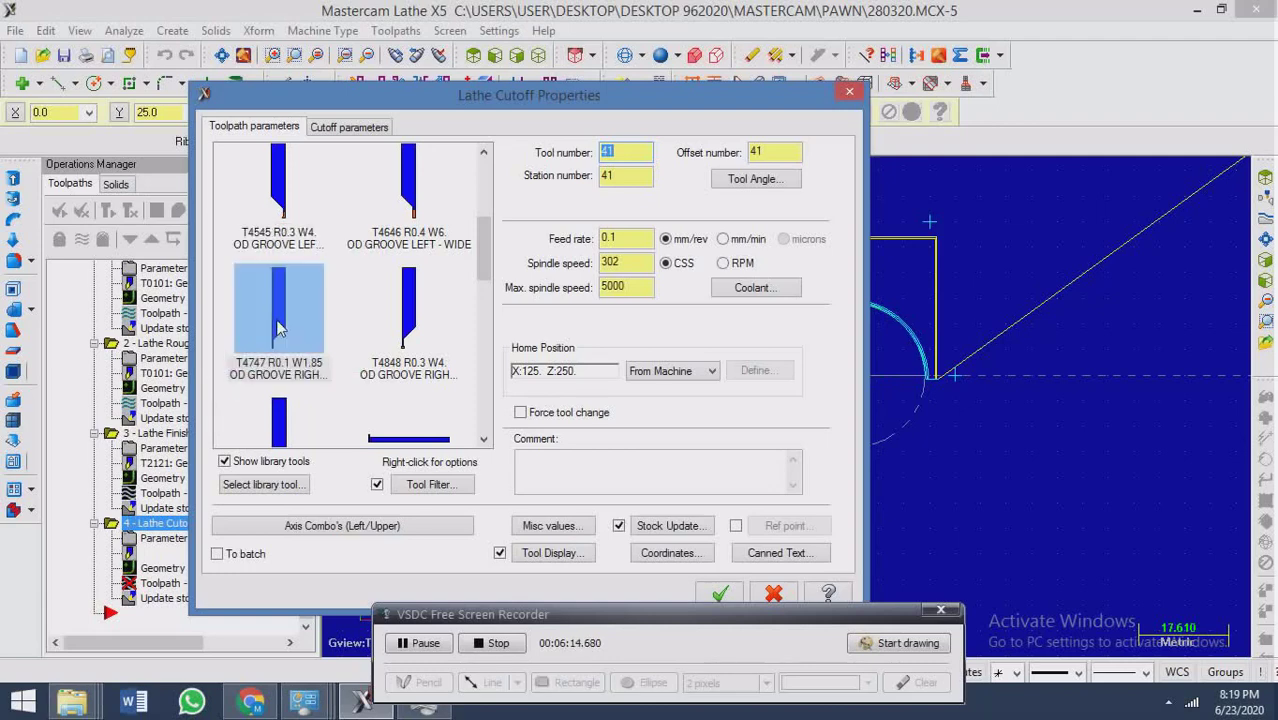
scroll(462, 397, "down", 3)
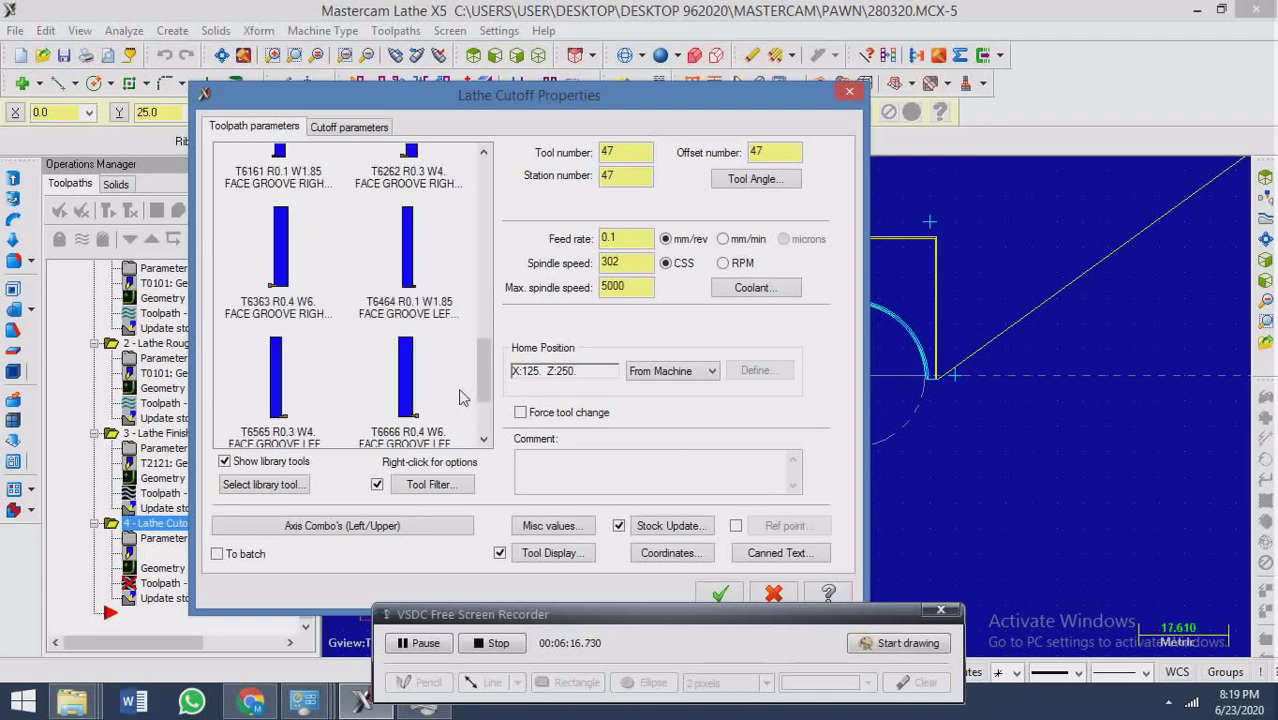
scroll(461, 393, "up", 3)
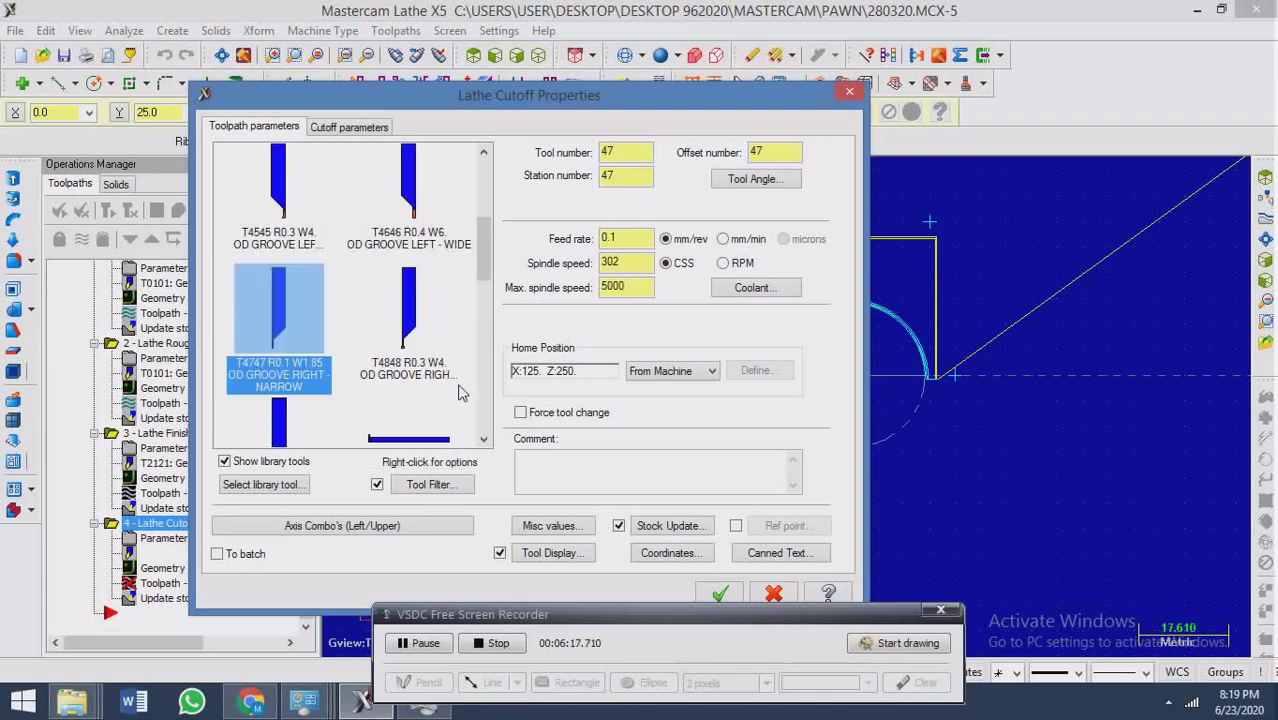
Edit the T4747 tool definition, setting the holder geometry's dimension C to 27.0, and review its insert geometry.
double_click(283, 337)
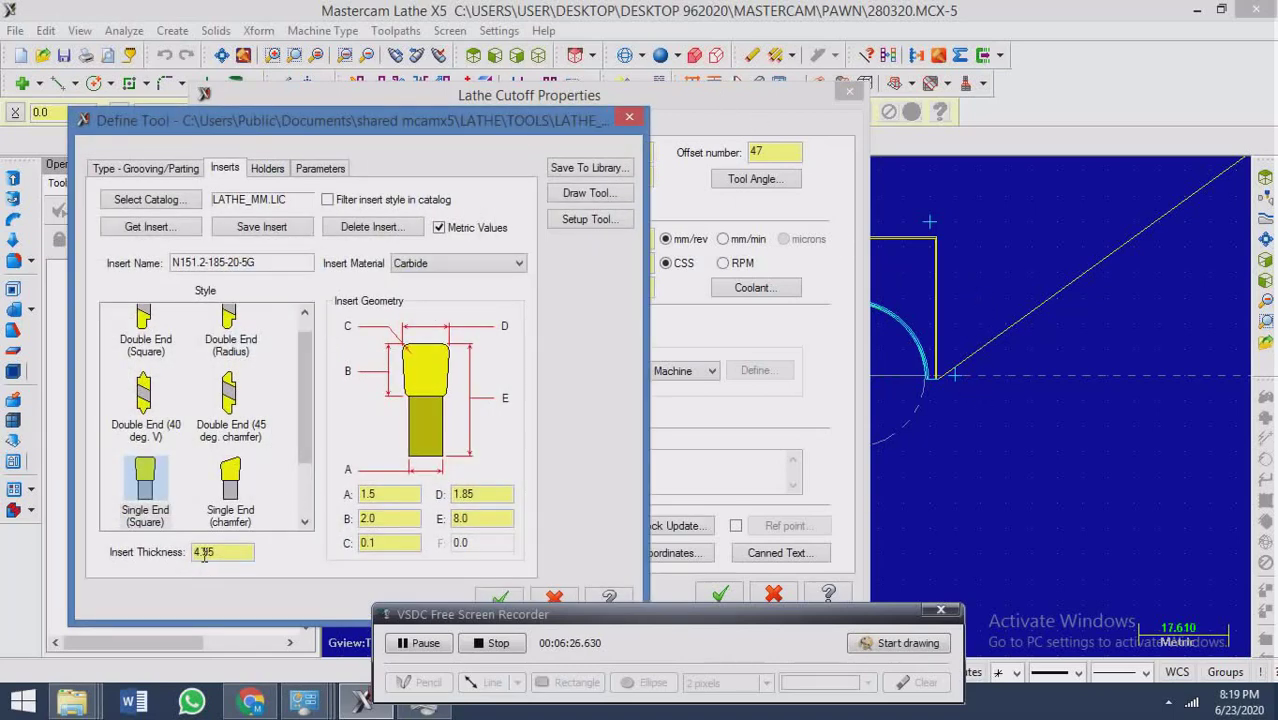
left_click(262, 168)
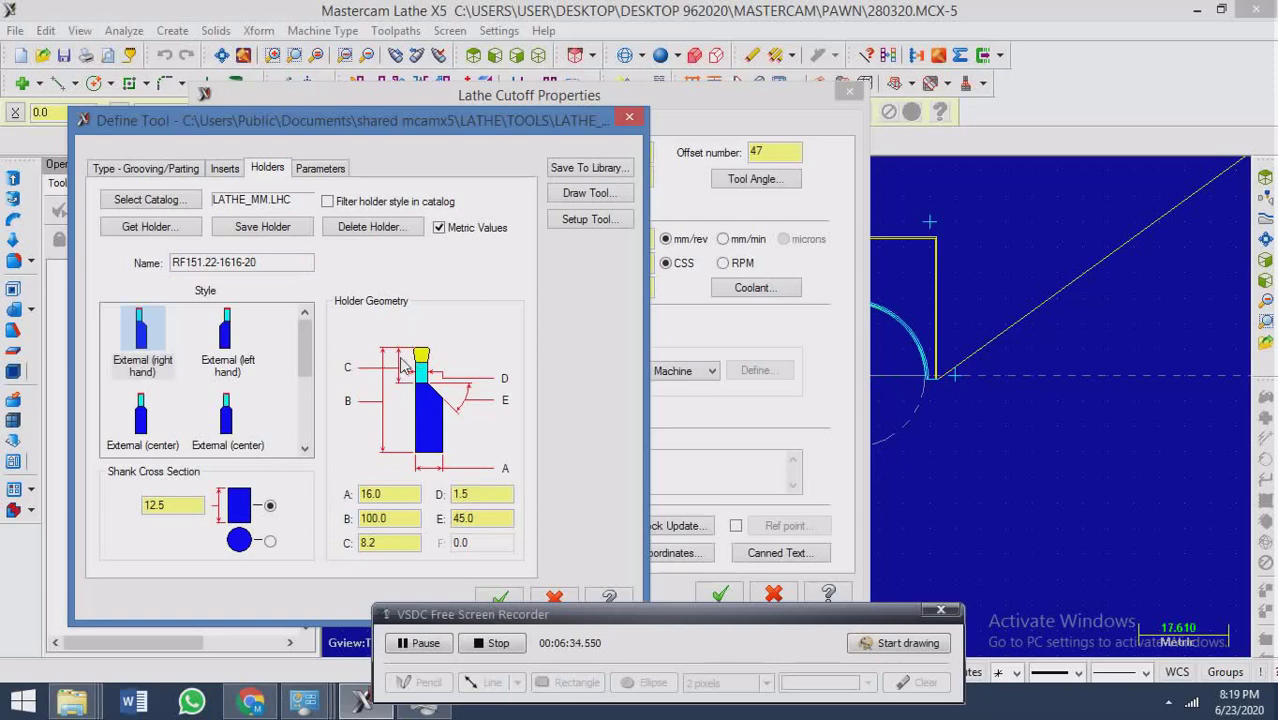
double_click(370, 543)
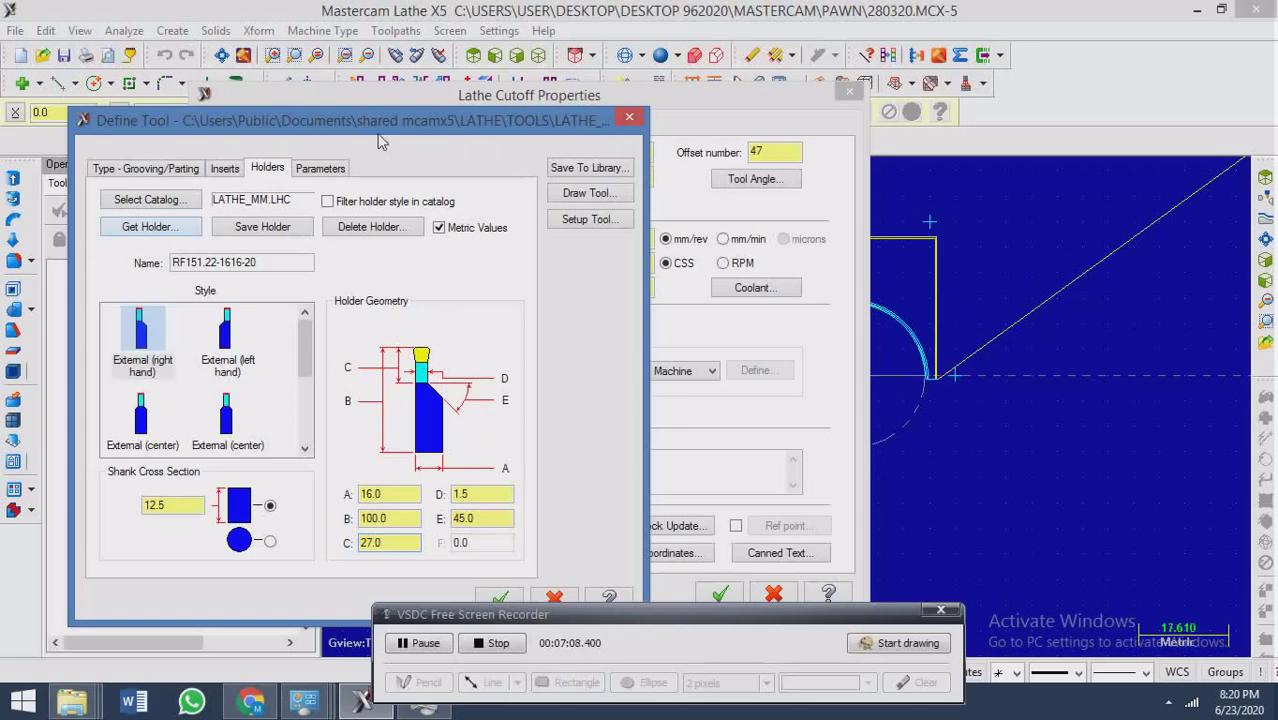
left_click(224, 171)
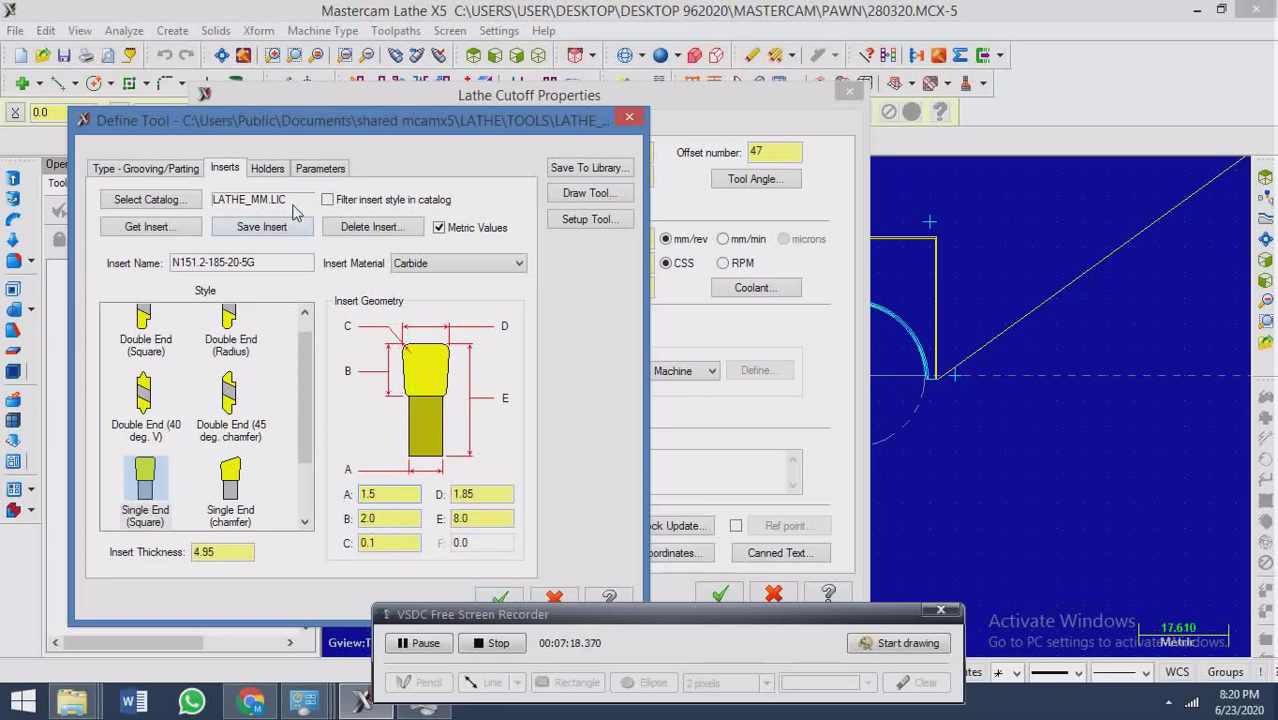
left_click(267, 168)
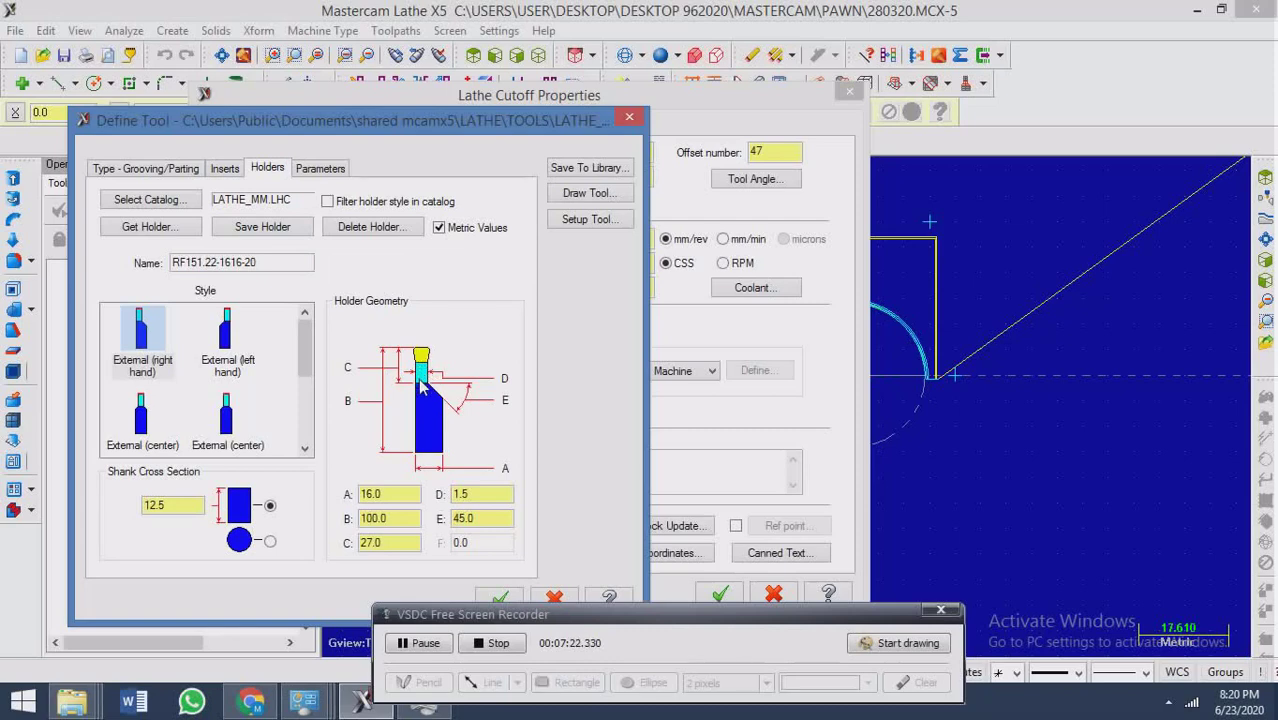
Compare the T4747 tool's insert geometry dimensions with its holder geometry dimensions.
left_click(225, 168)
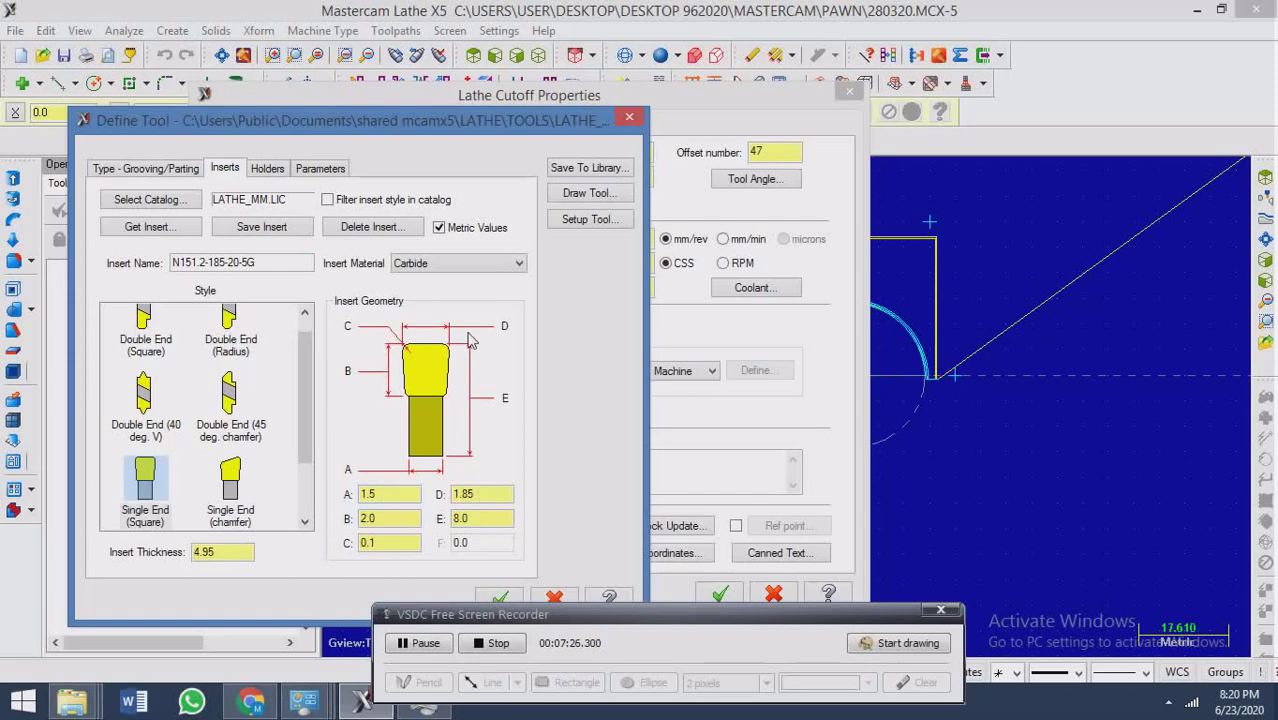
double_click(469, 495)
double_click(389, 494)
double_click(490, 494)
left_click(390, 494)
left_click(273, 172)
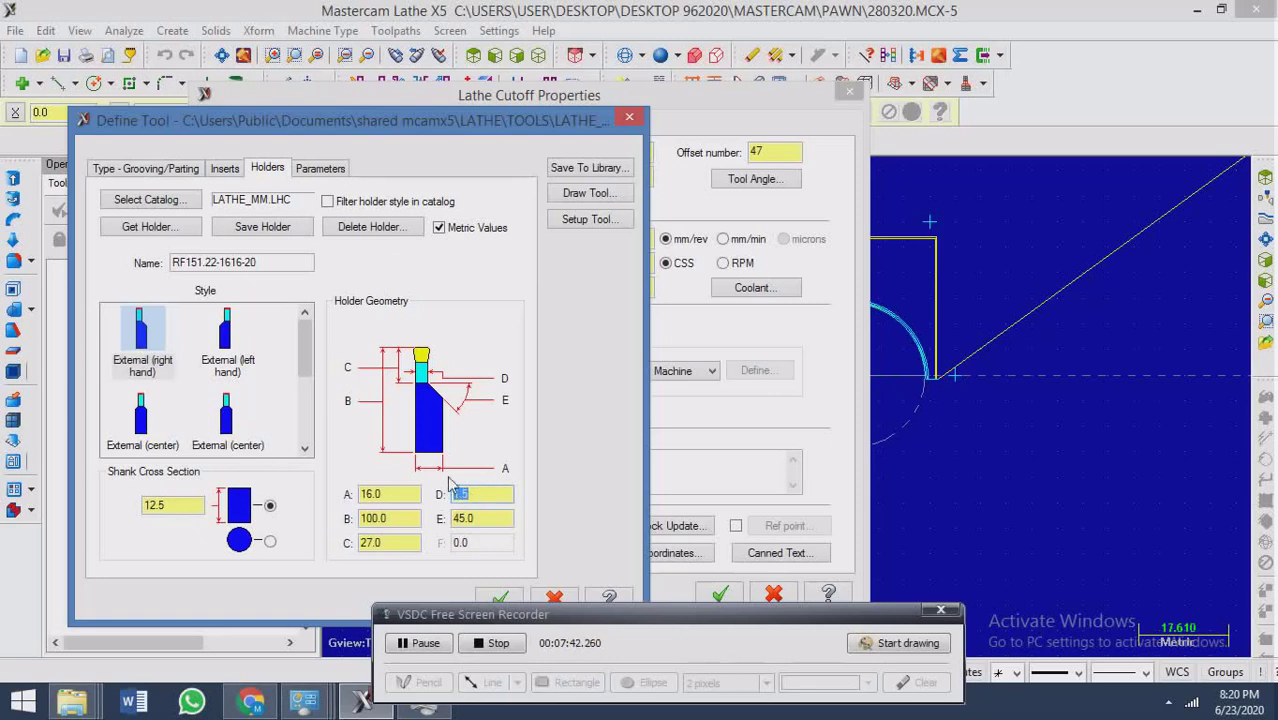
left_click(224, 168)
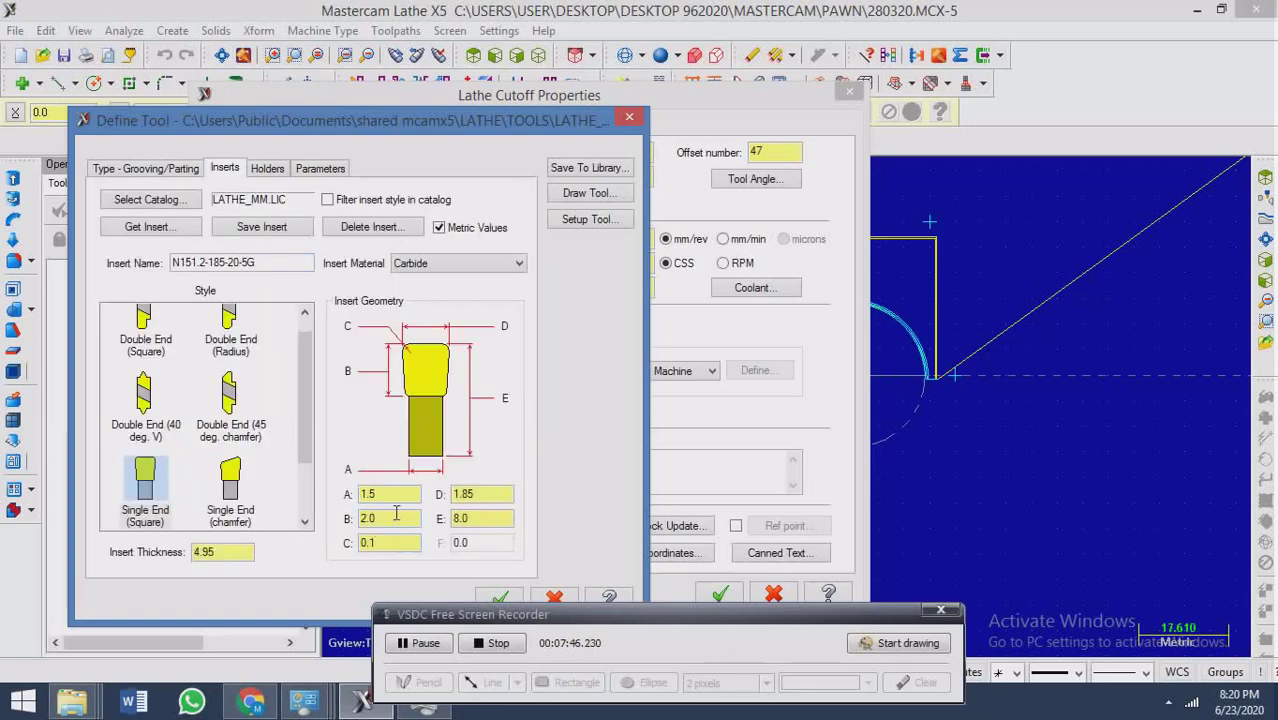
double_click(396, 517)
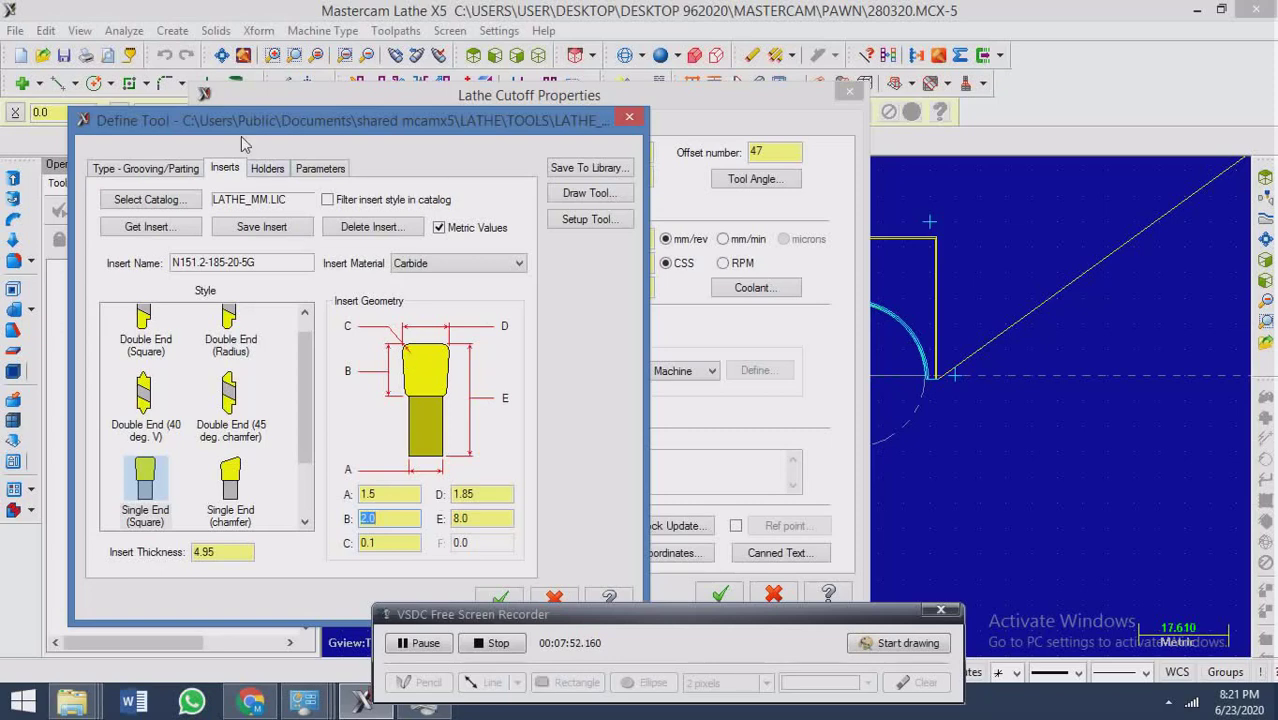
left_click(268, 170)
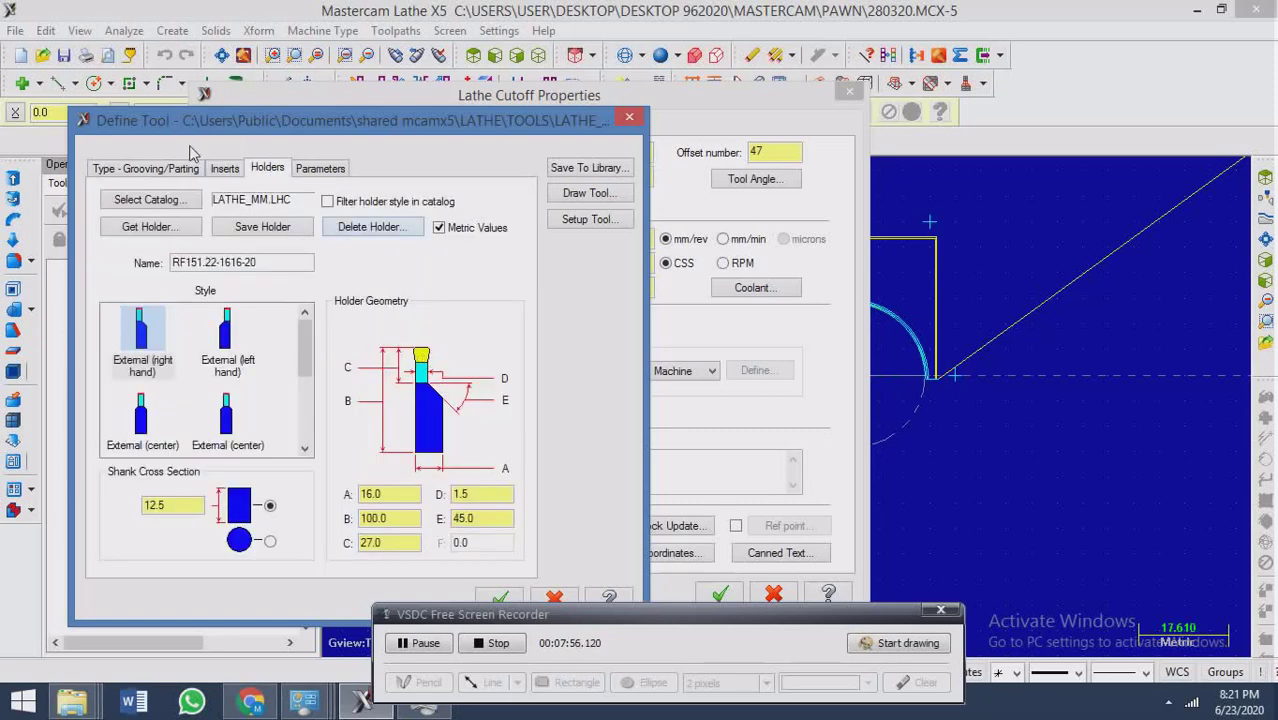
left_click(220, 170)
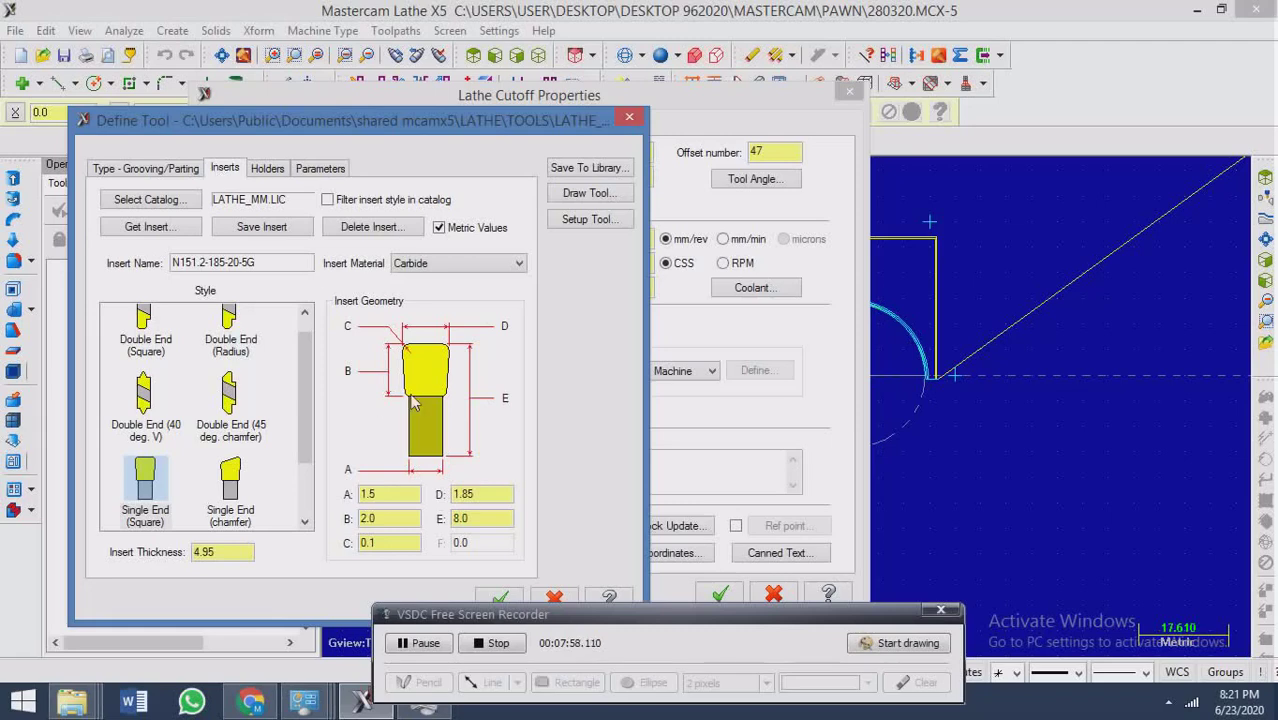
left_click(270, 170)
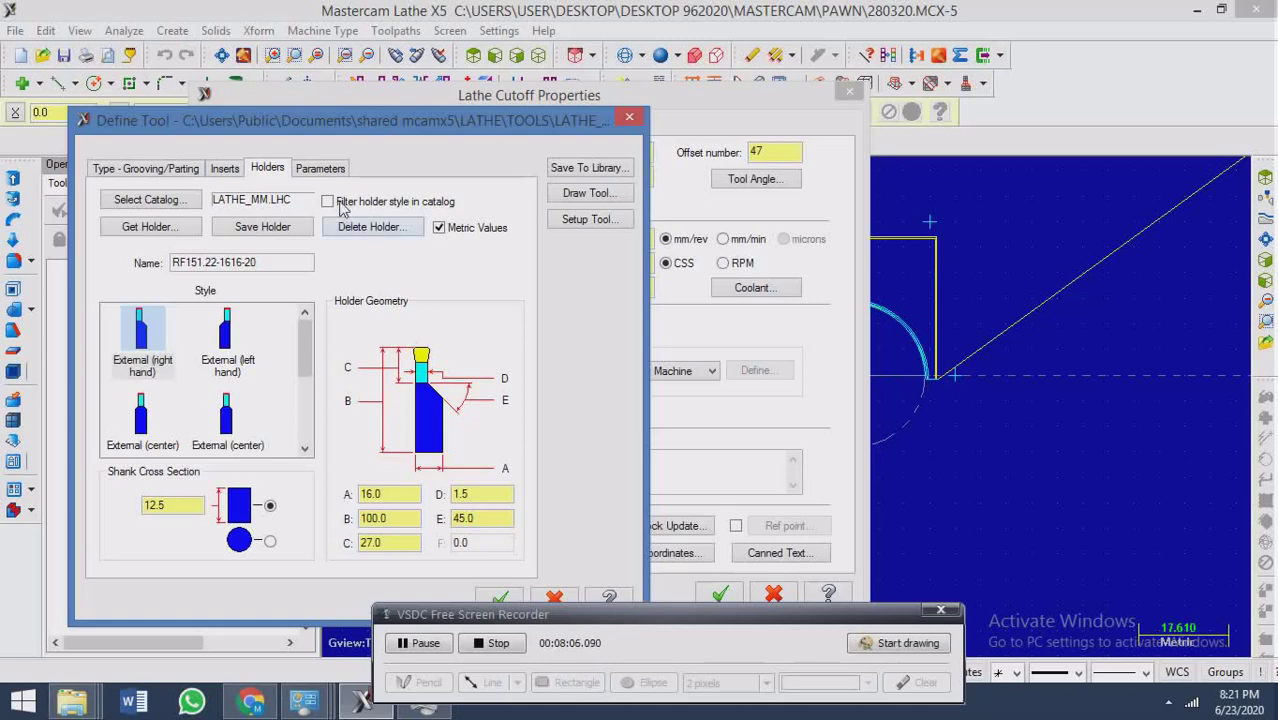
left_click(224, 170)
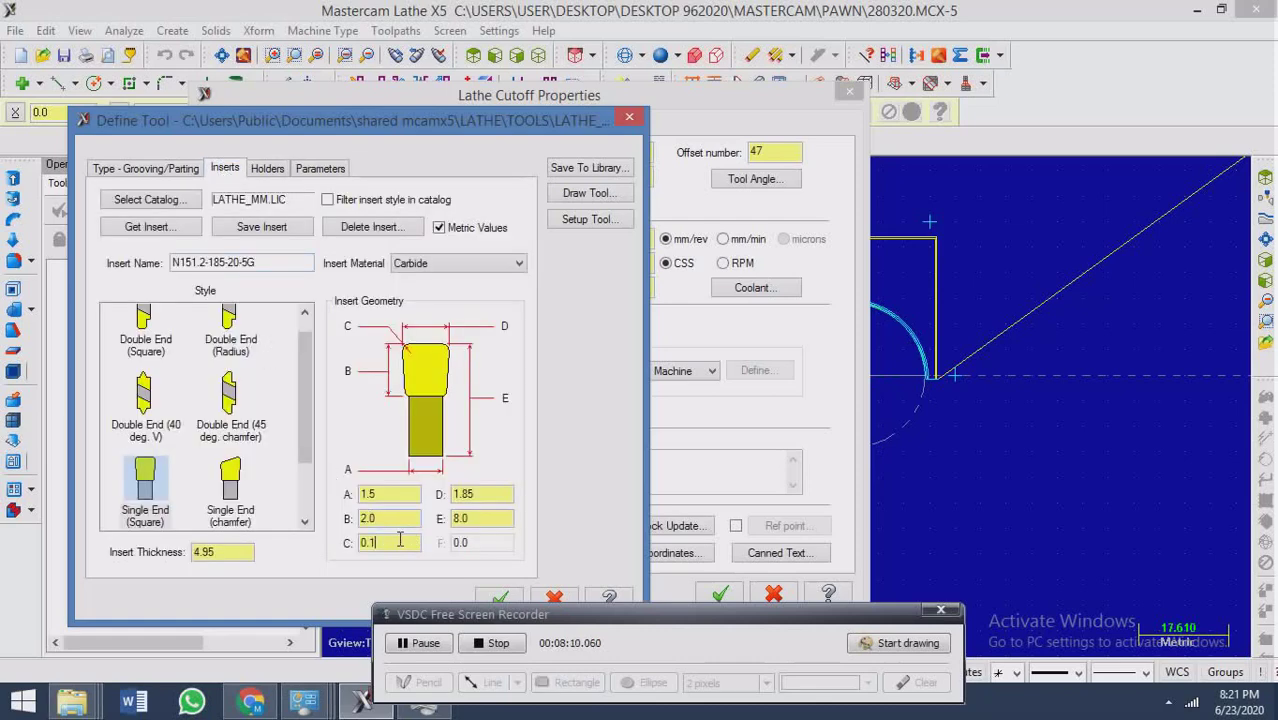
left_click_drag(399, 541, 362, 554)
Accept the edited T4747 tool definition and generate the lathe cutoff toolpath.
left_click(499, 597)
left_click(499, 598)
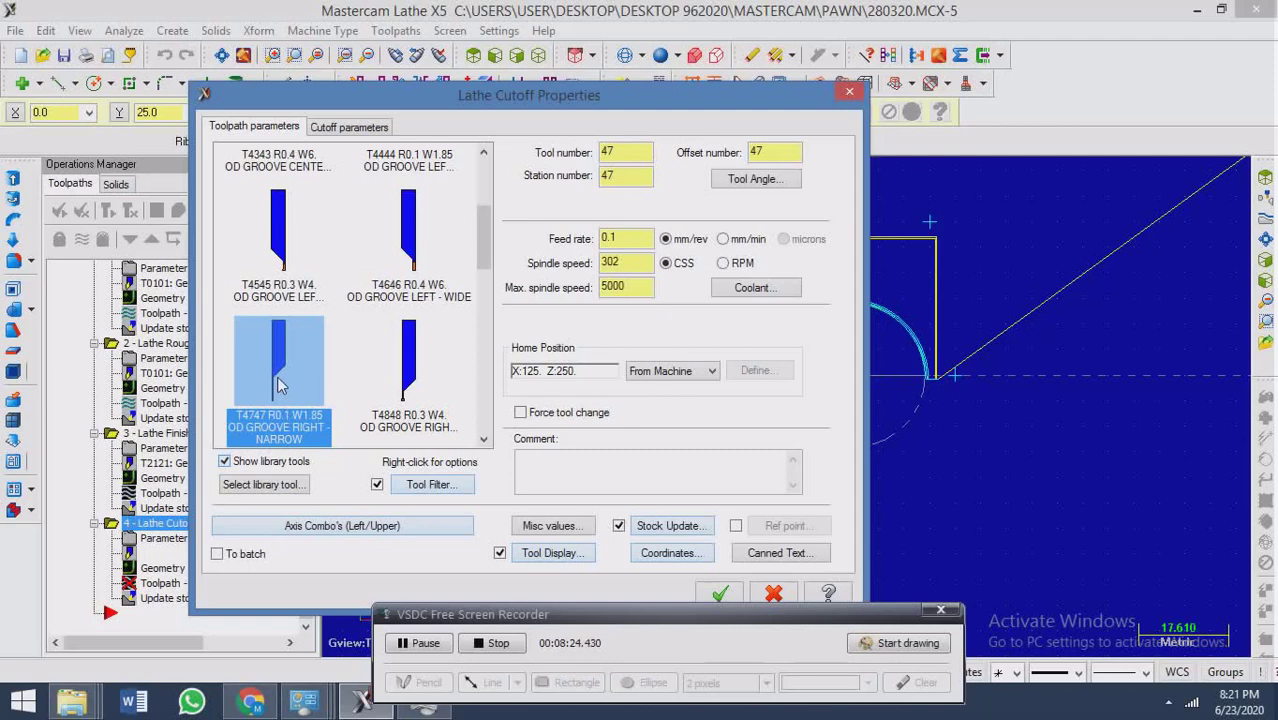
left_click(722, 595)
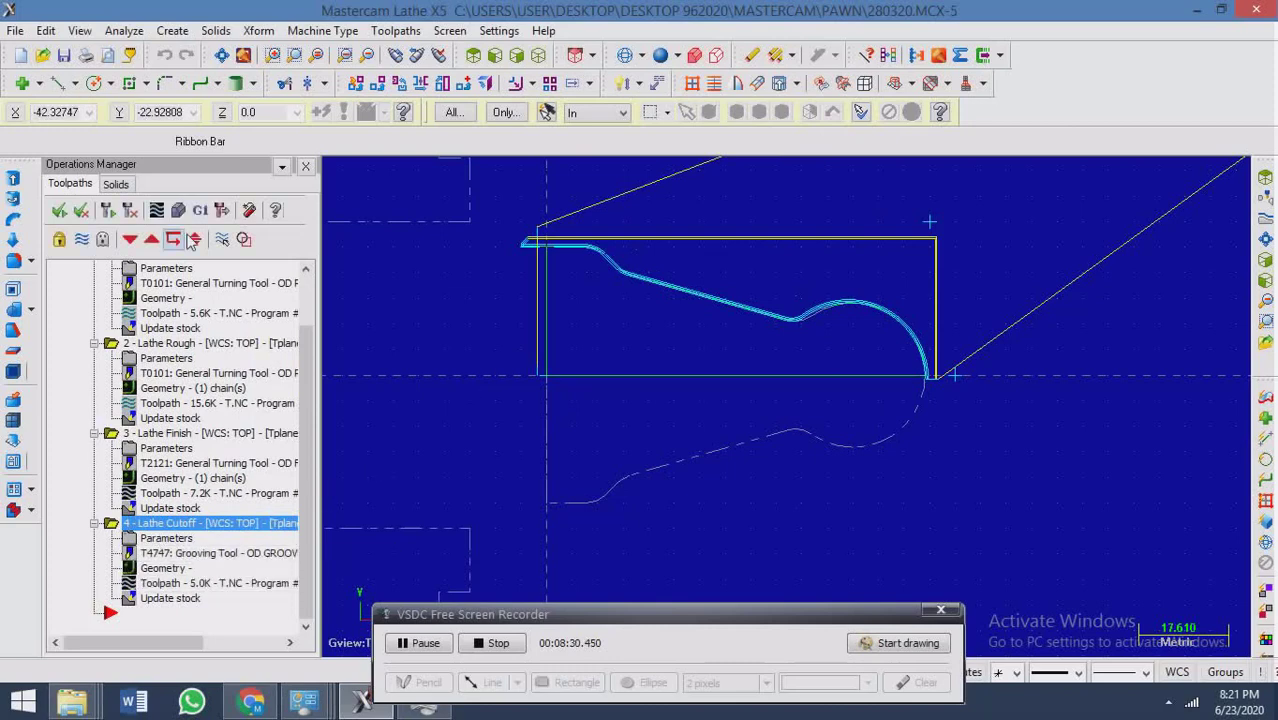
Run the solid verification of all four lathe operations, inspect the cutoff groove at the pawn's base, and close the simulation.
left_click(179, 210)
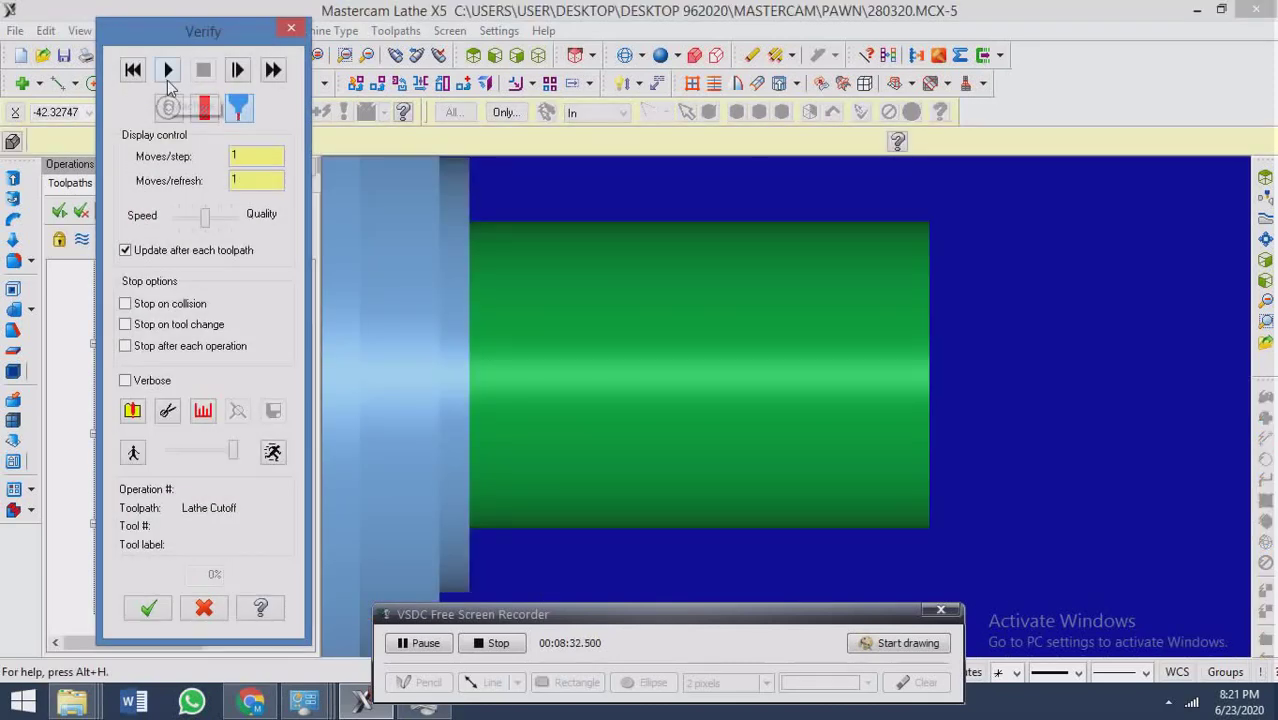
left_click(168, 72)
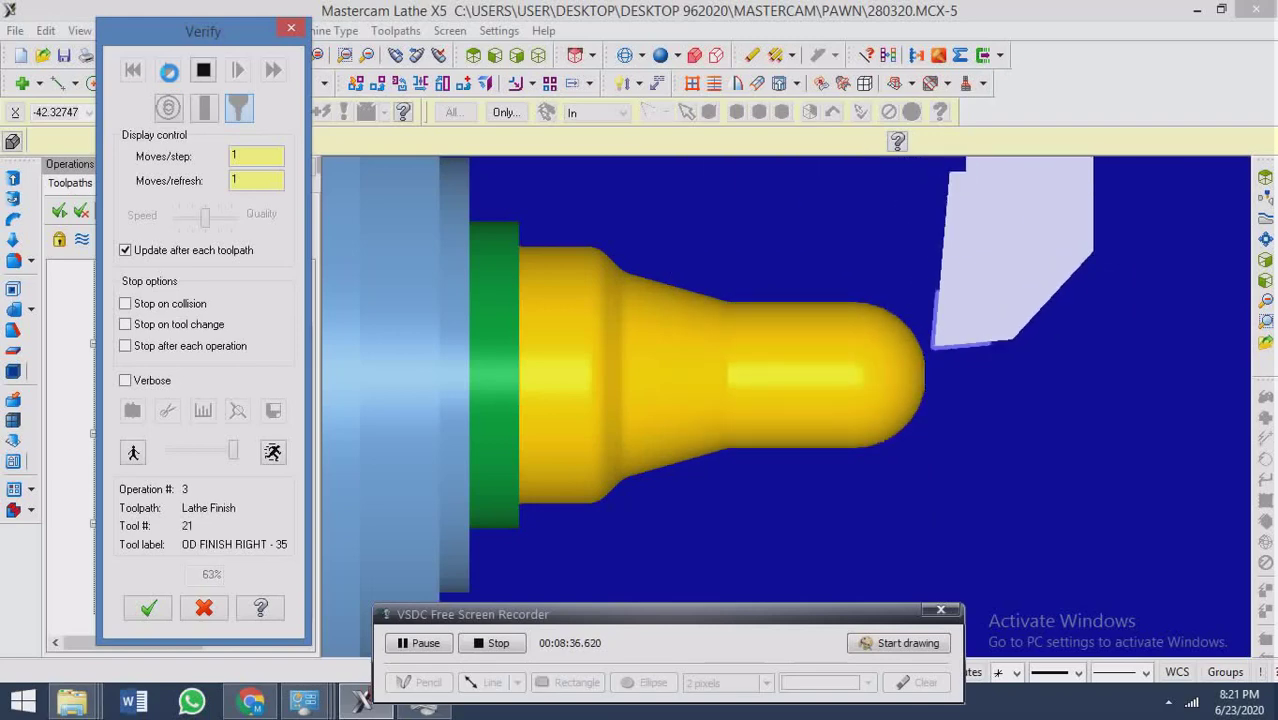
scroll(648, 336, "down", 4)
scroll(590, 209, "up", 4)
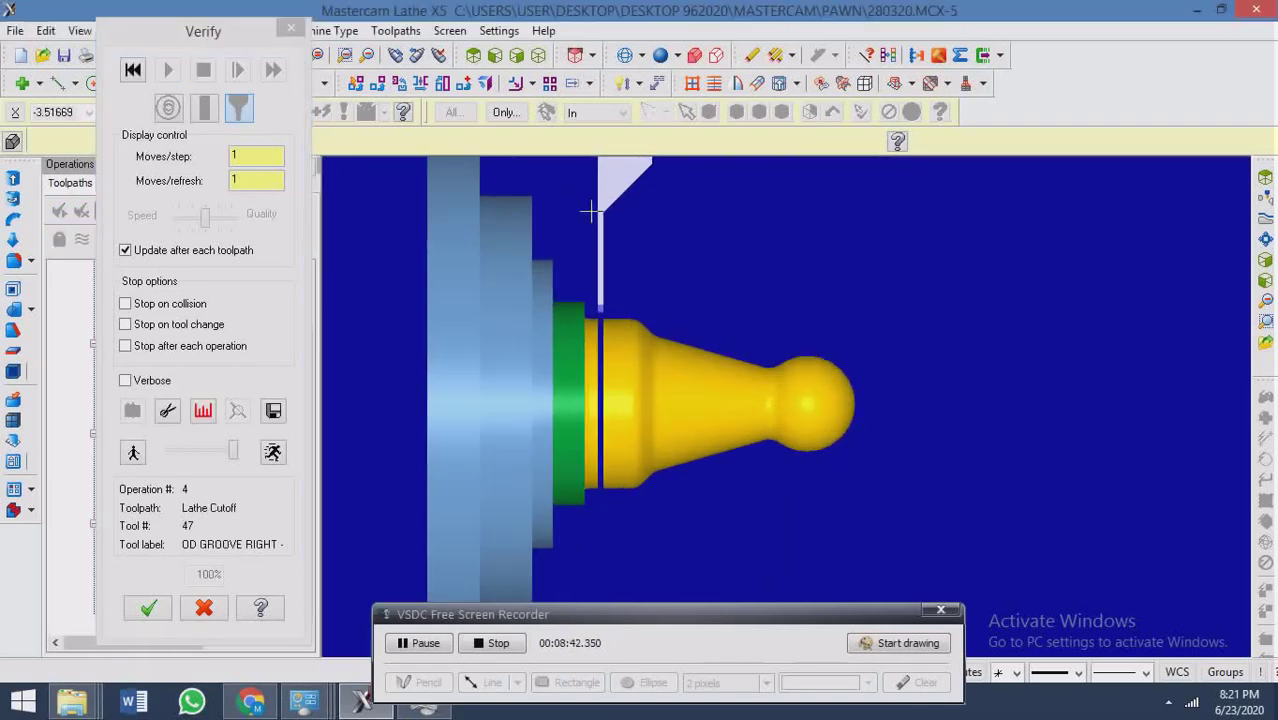
left_click(292, 29)
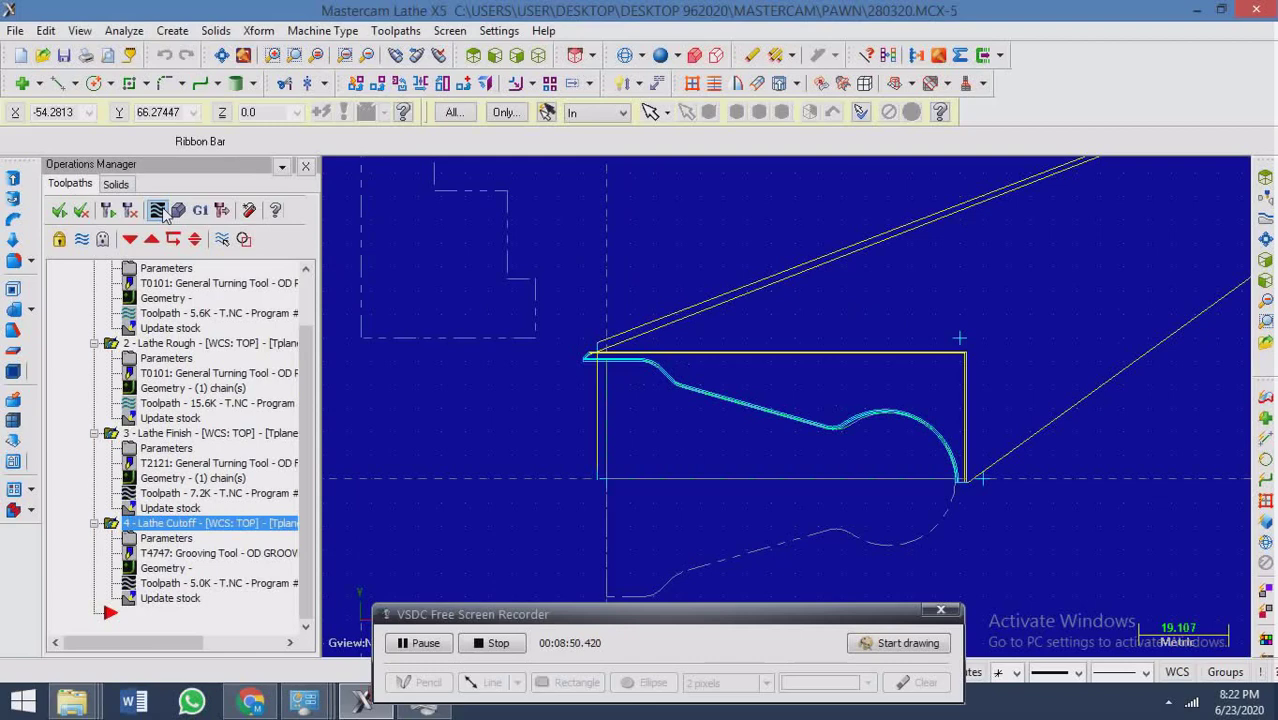
Backplot all lathe operations at varying speeds, slowing playback to the minimum for the finish and cutoff passes, and close the backplot.
left_click(157, 210)
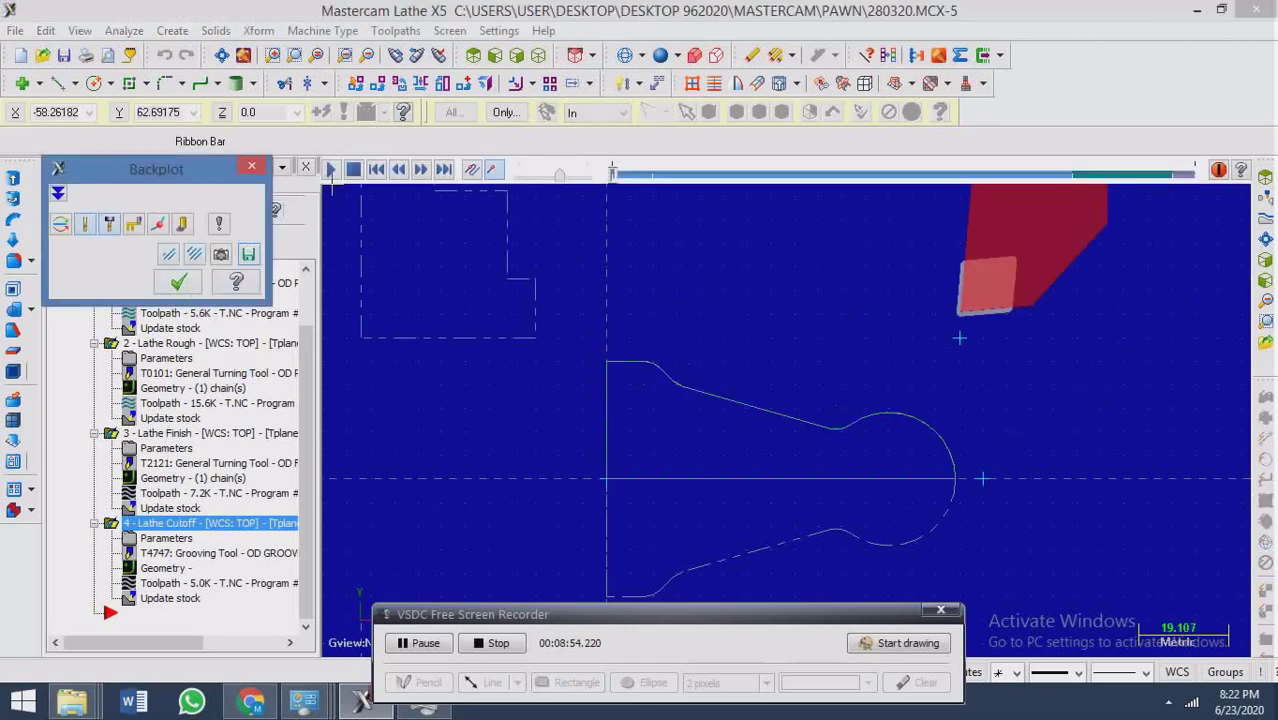
left_click(330, 169)
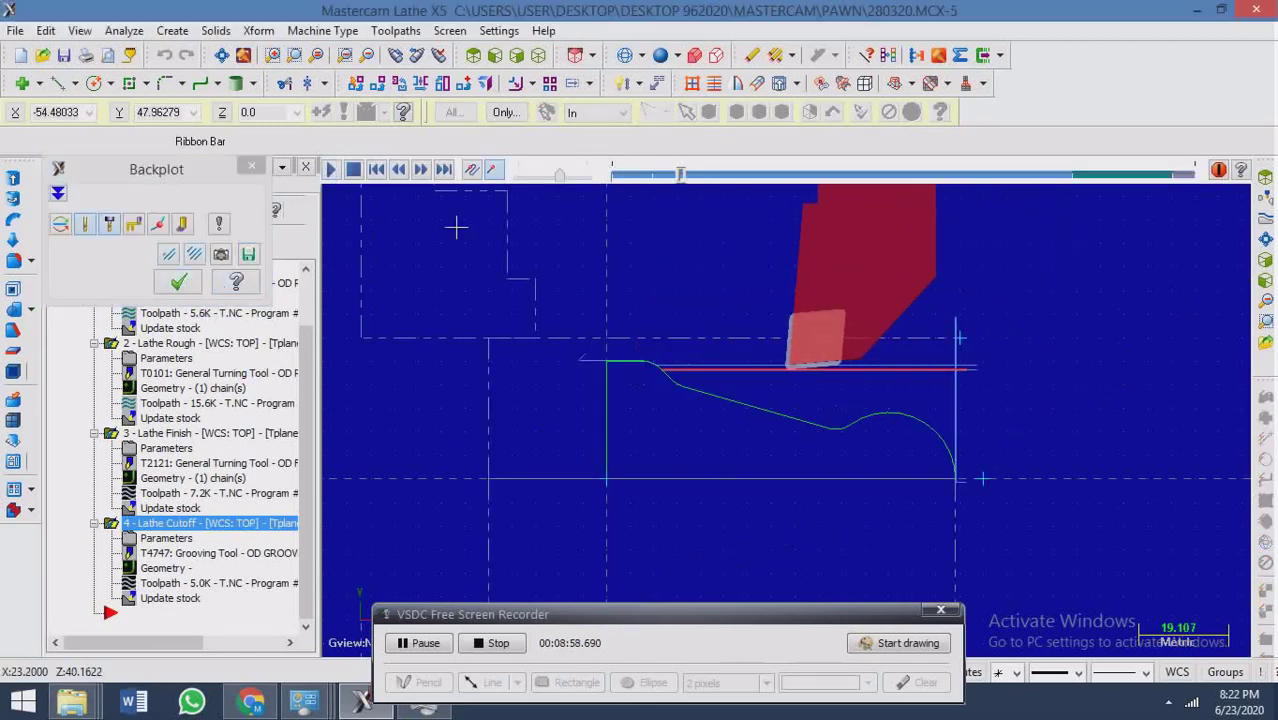
left_click(549, 176)
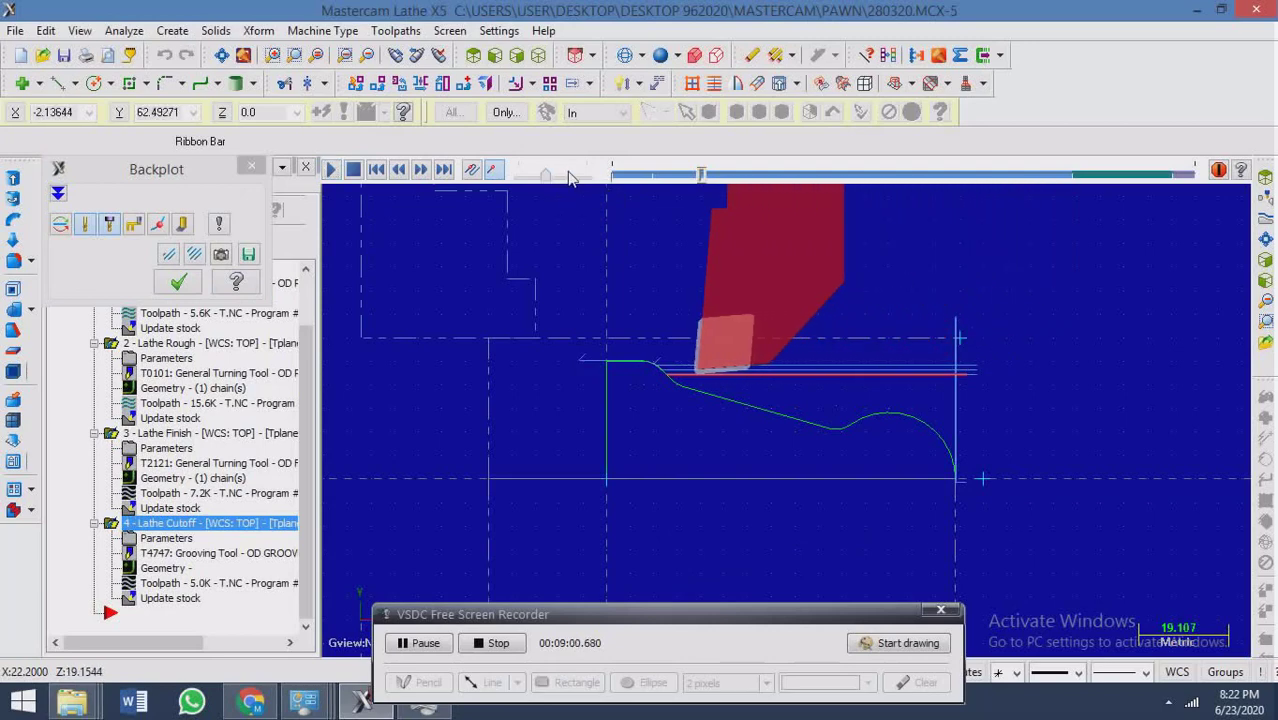
left_click(571, 174)
left_click(584, 176)
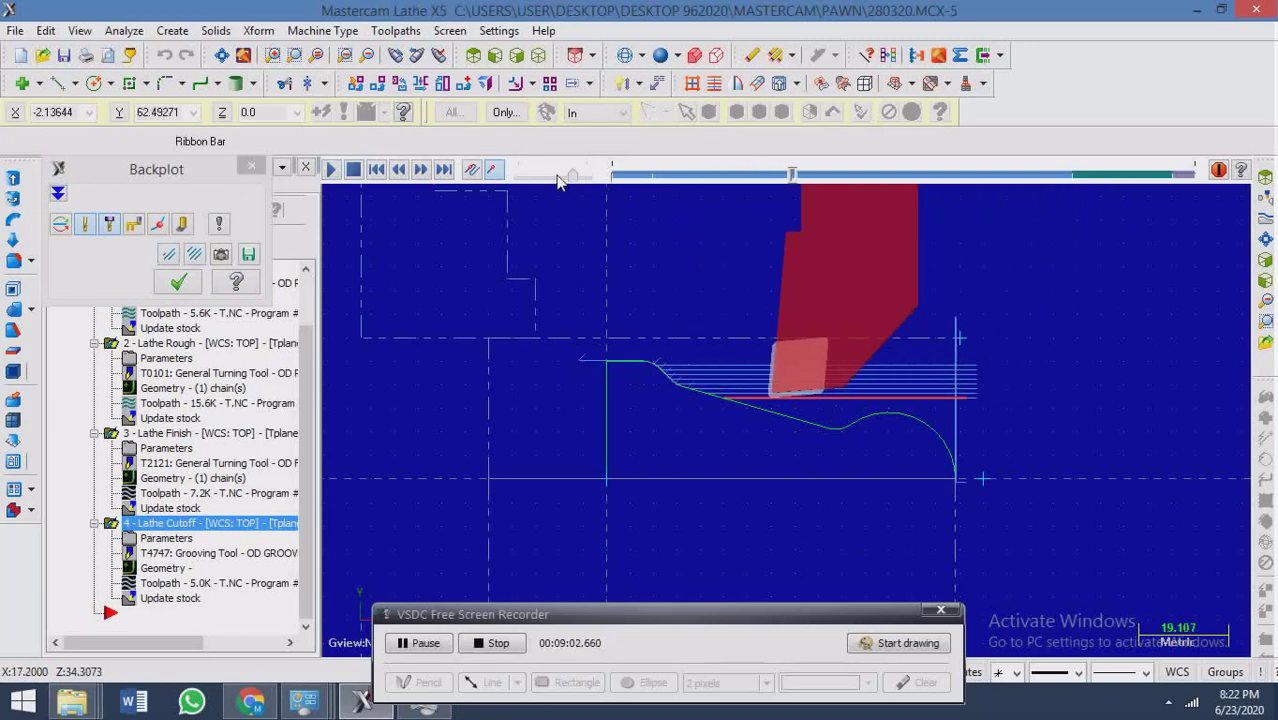
left_click(584, 179)
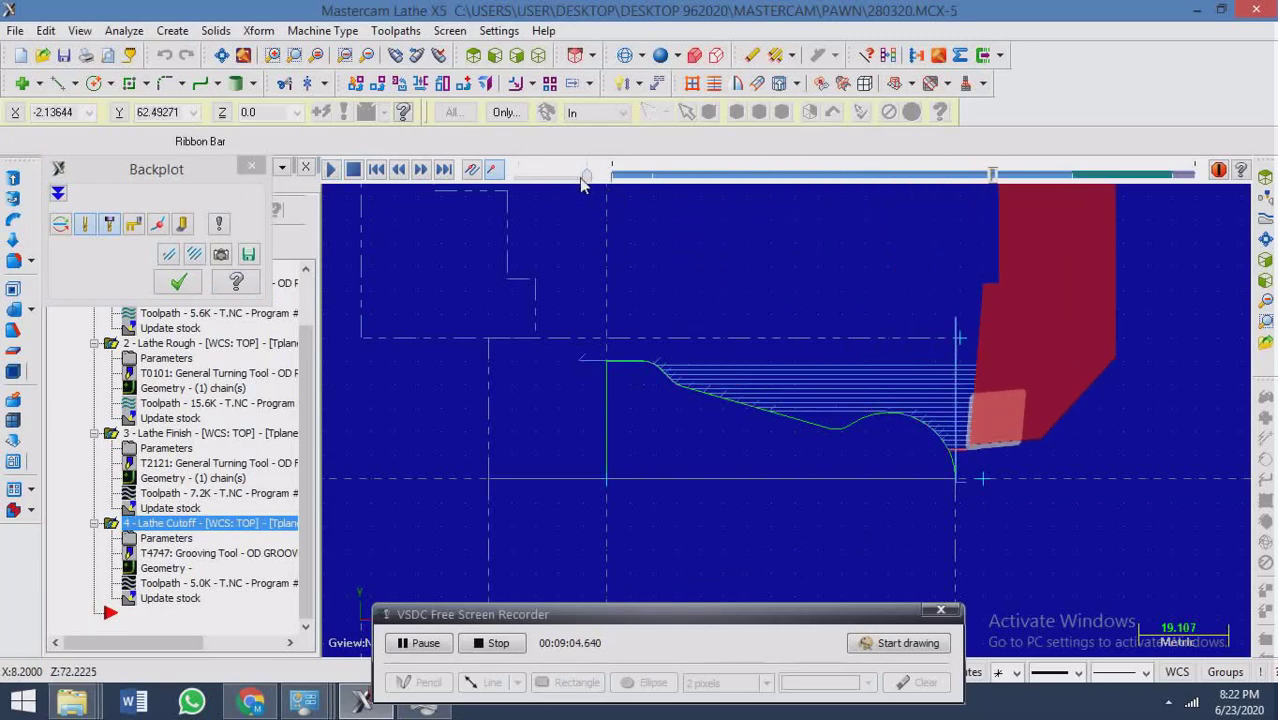
left_click(555, 177)
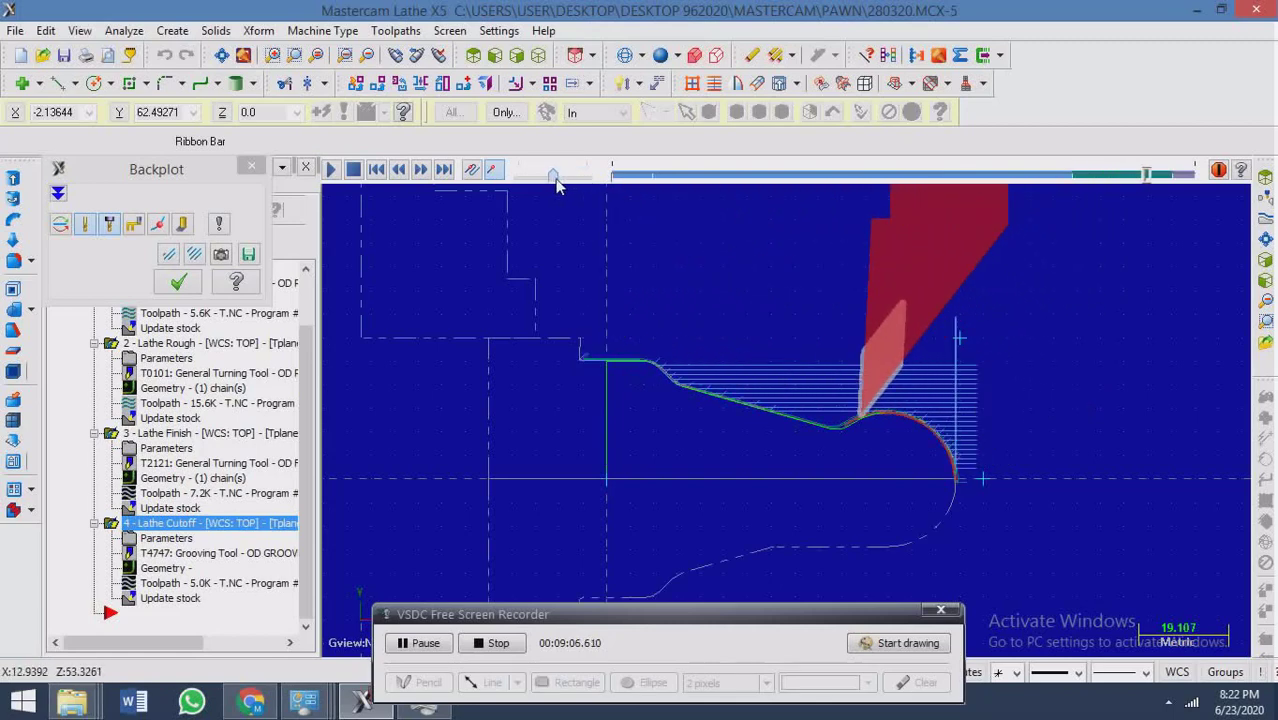
left_click_drag(556, 180, 518, 177)
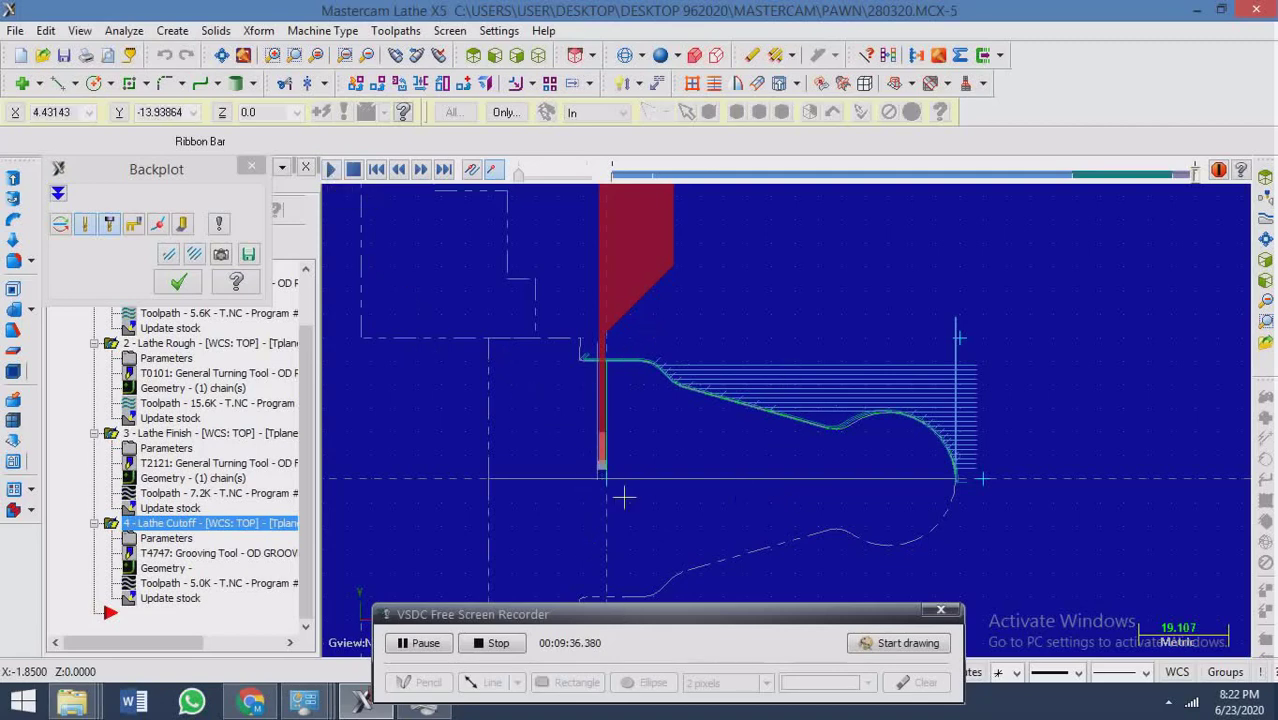
left_click(331, 170)
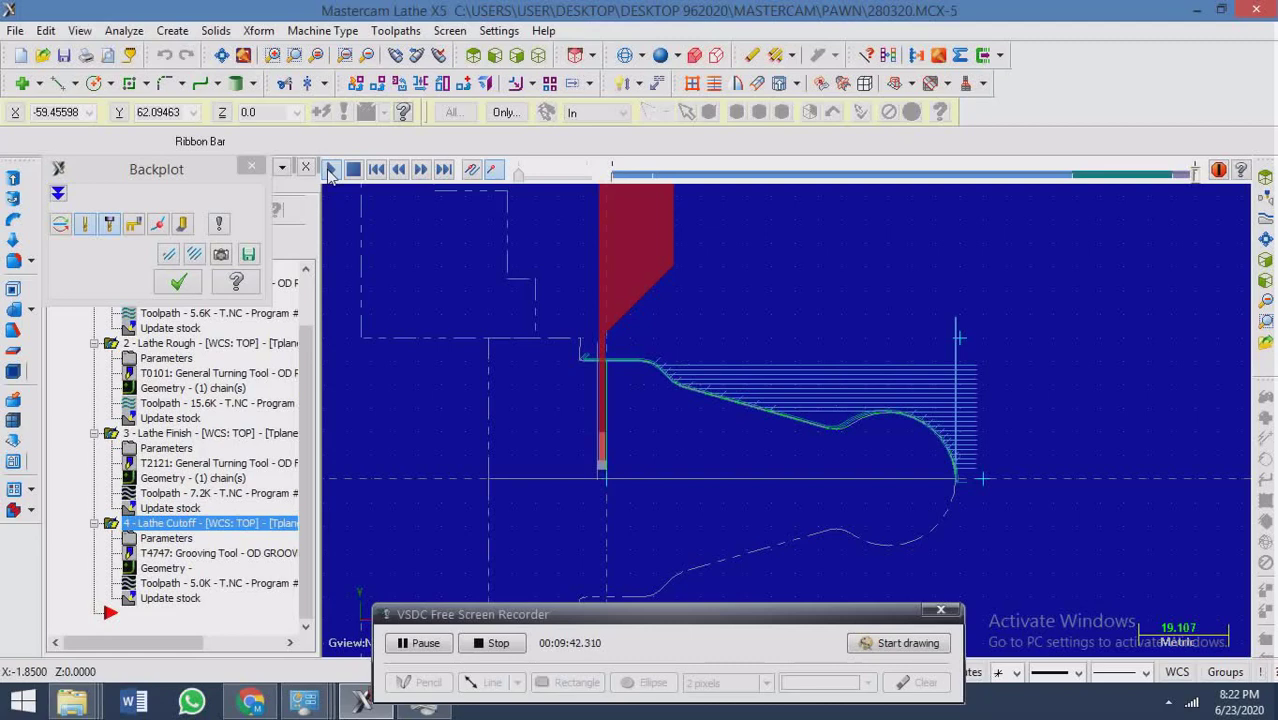
left_click(178, 282)
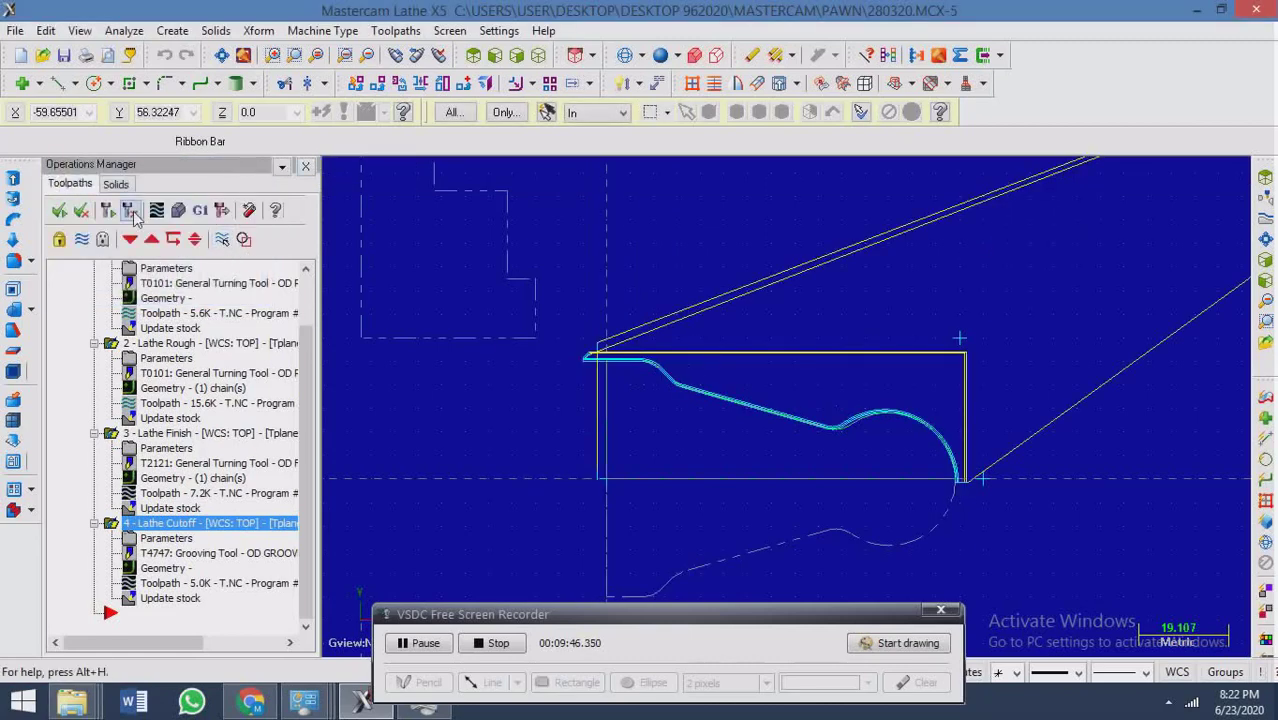
Verify the complete machining again, inspect the cut-off pawn from an angled 3D view, and return to the top view.
left_click(177, 213)
left_click(168, 70)
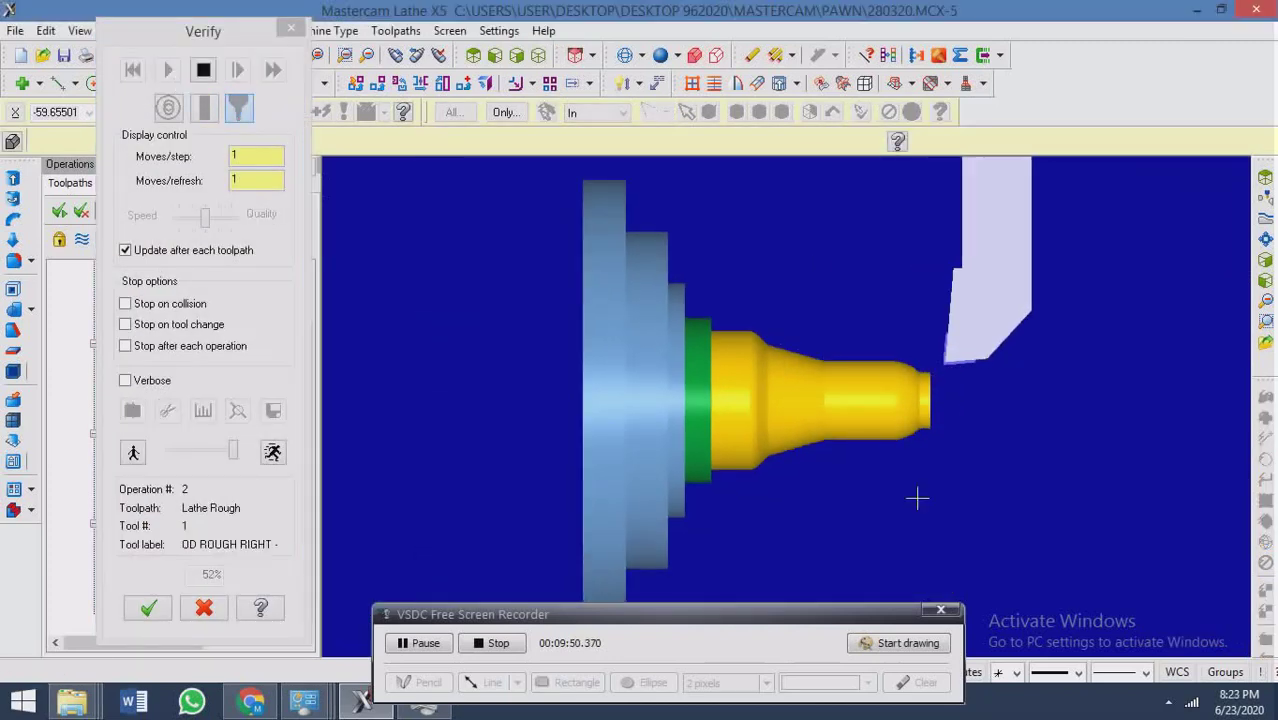
middle_click_drag(836, 592, 922, 472)
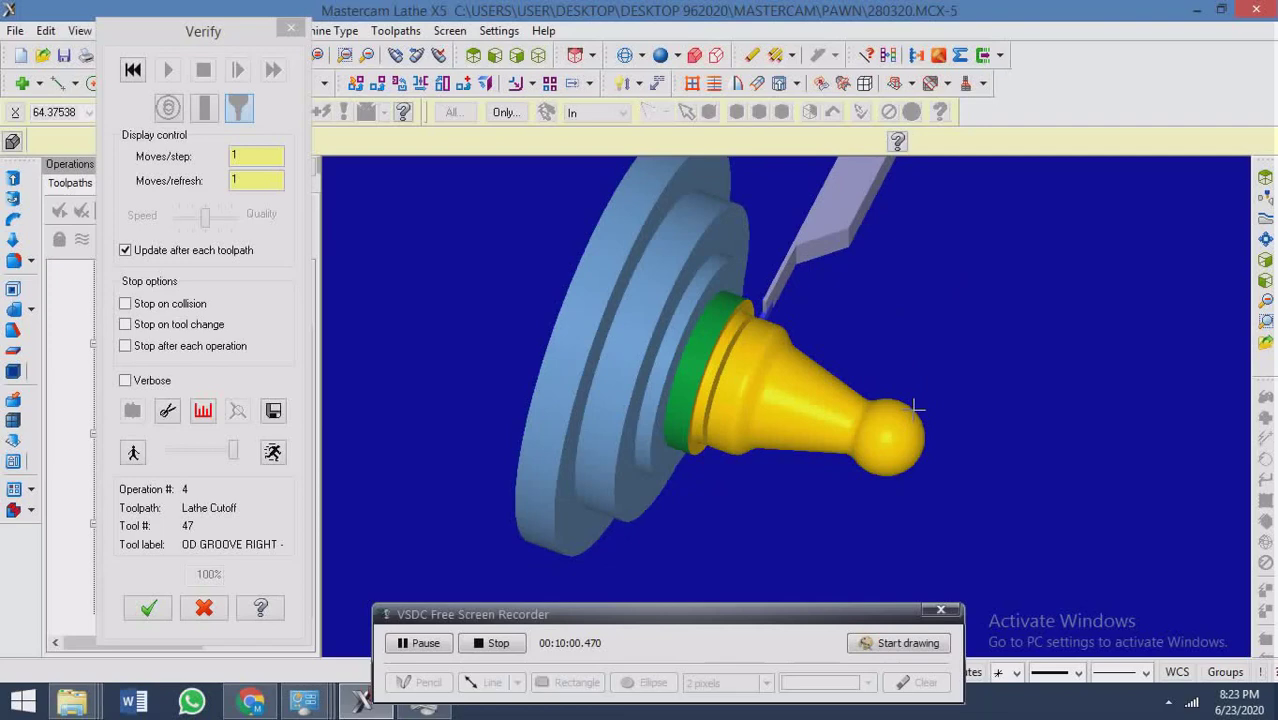
left_click(148, 608)
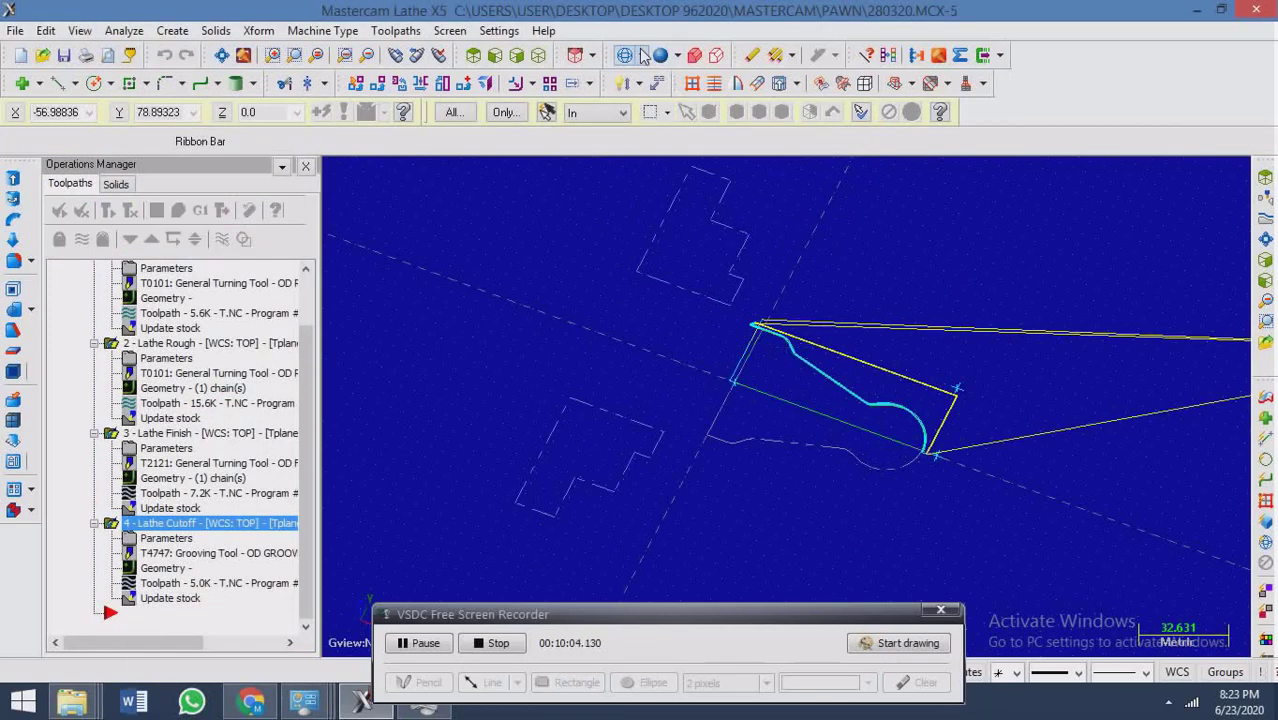
left_click(487, 58)
left_click(474, 56)
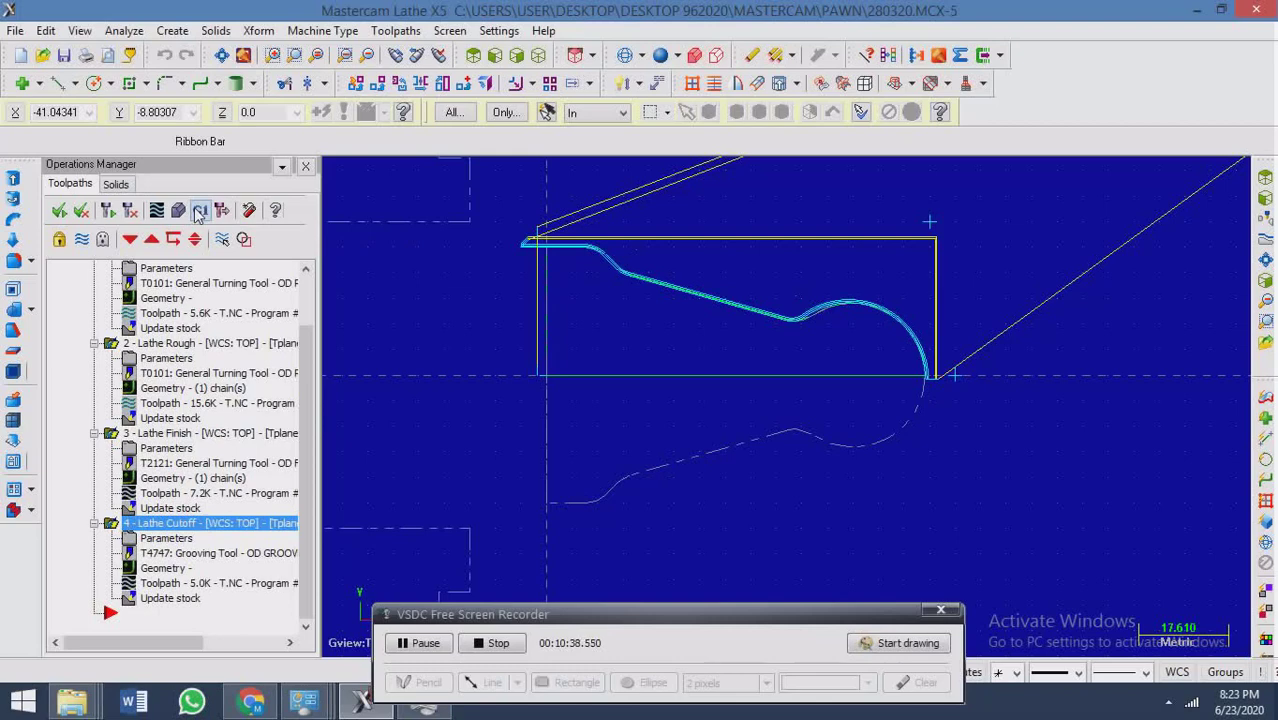
Post-process the lathe operations to an NC file with editing enabled and the .NC extension.
scroll(215, 343, "up", 2)
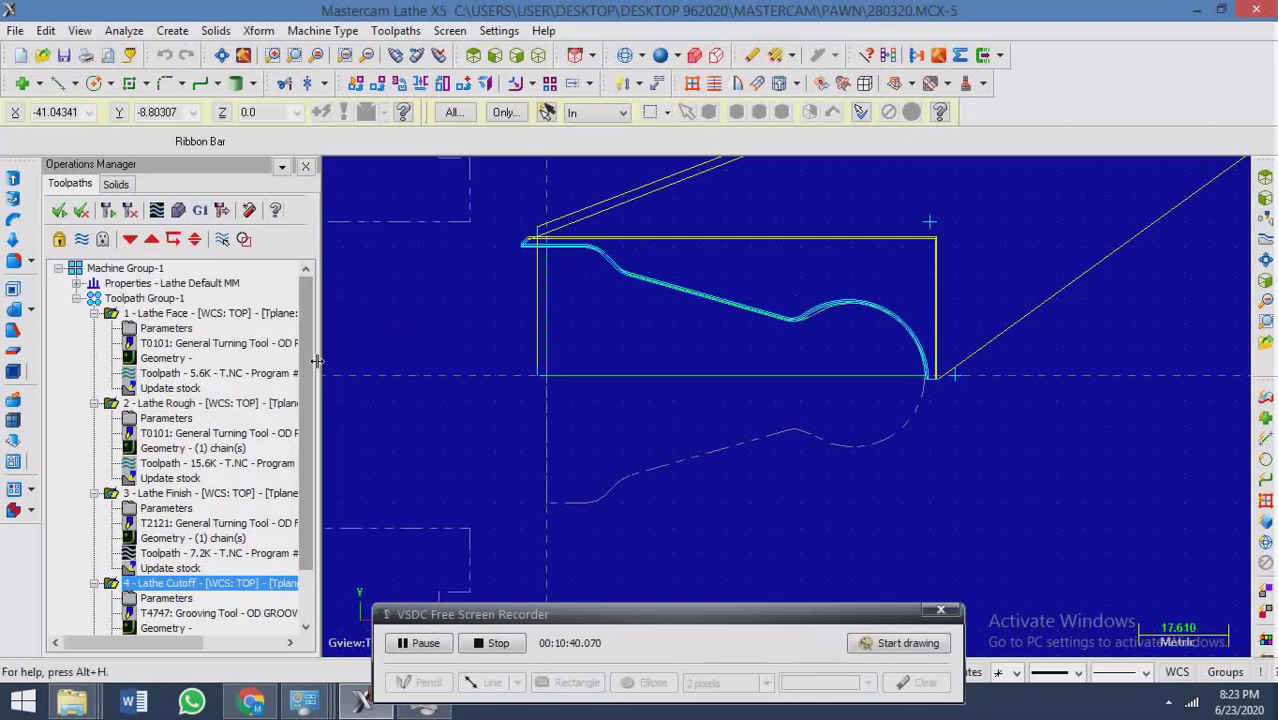
left_click(201, 211)
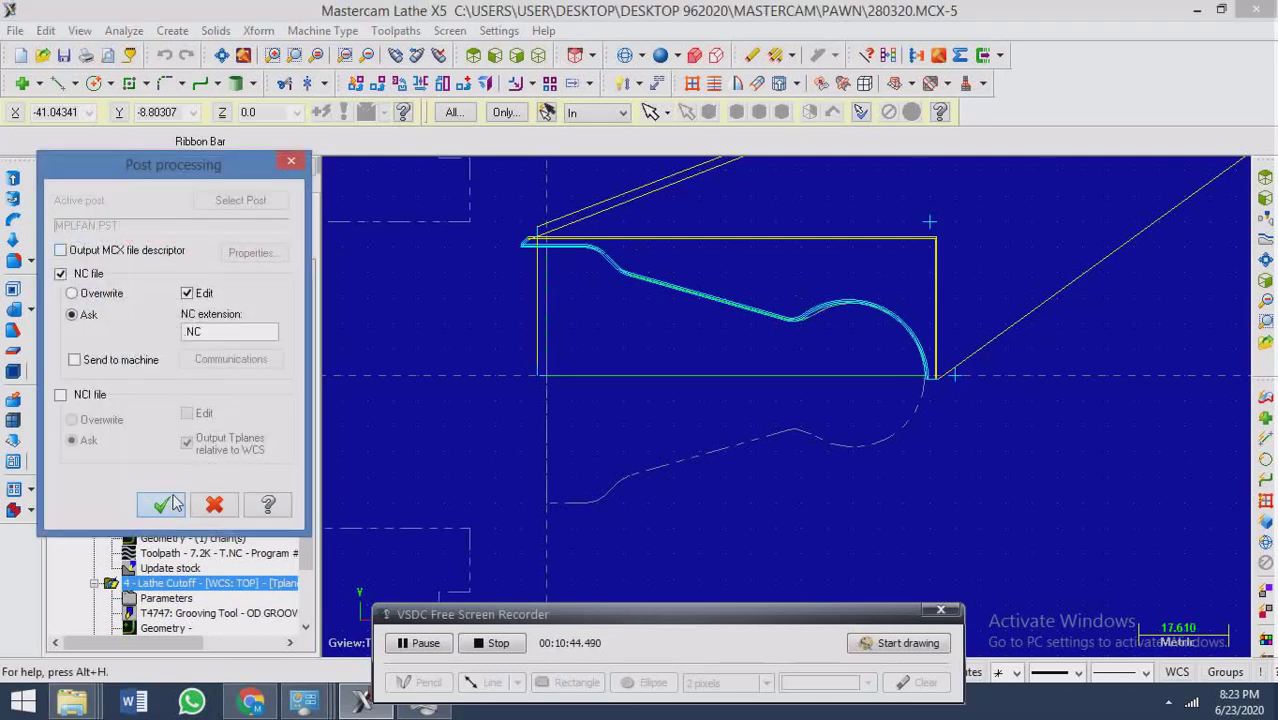
left_click(173, 503)
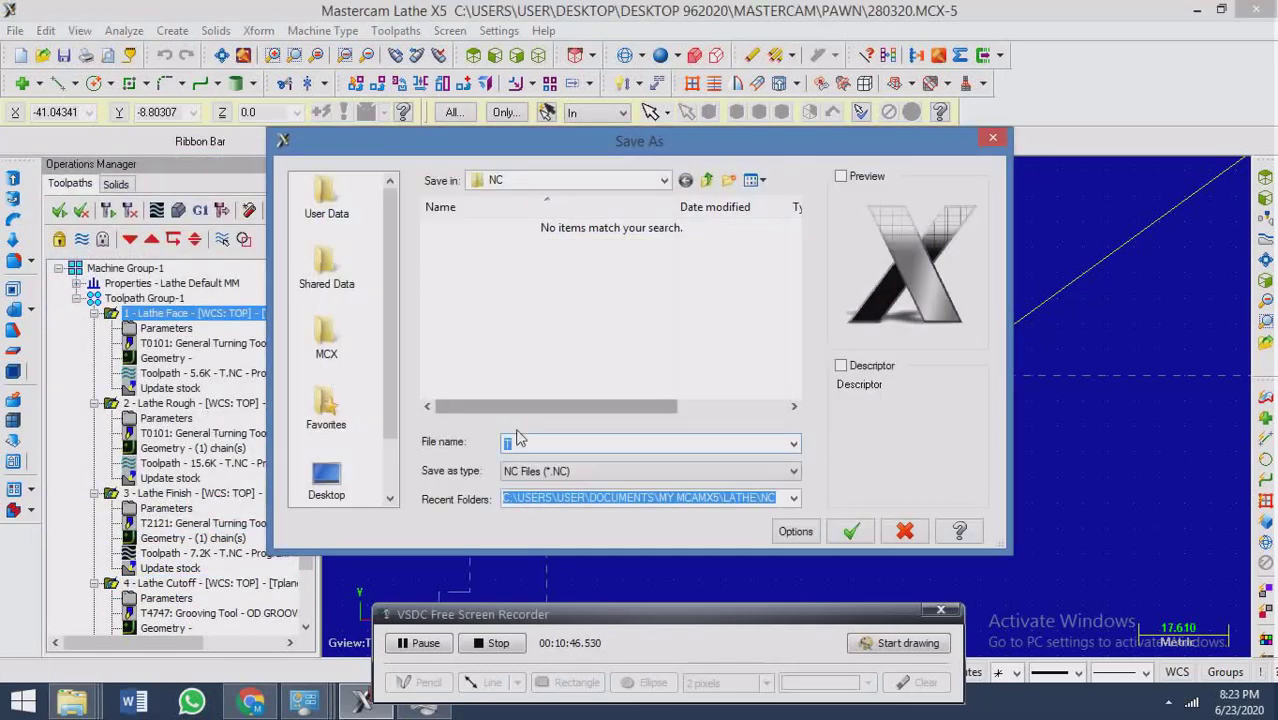
Save the NC program as 001 in the pawn folder inside desktop 962020's MasterCAM folder.
left_click(706, 180)
left_click(706, 180)
left_click(706, 180)
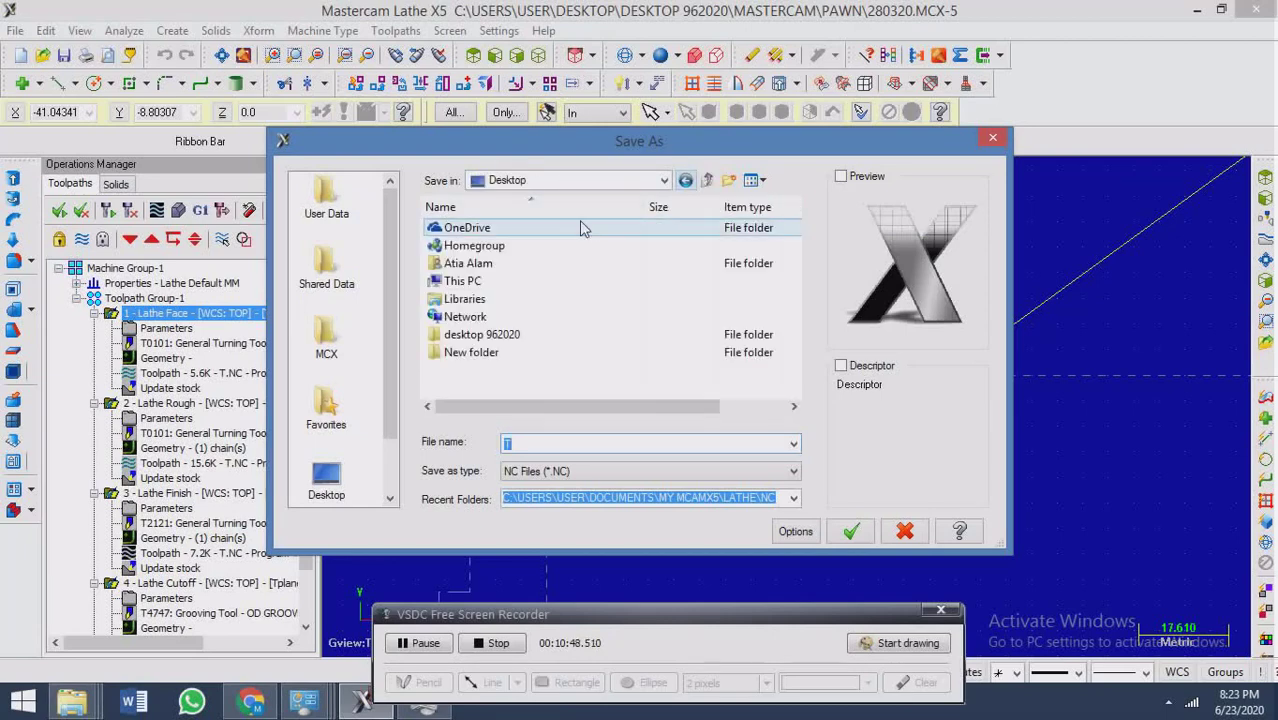
double_click(489, 338)
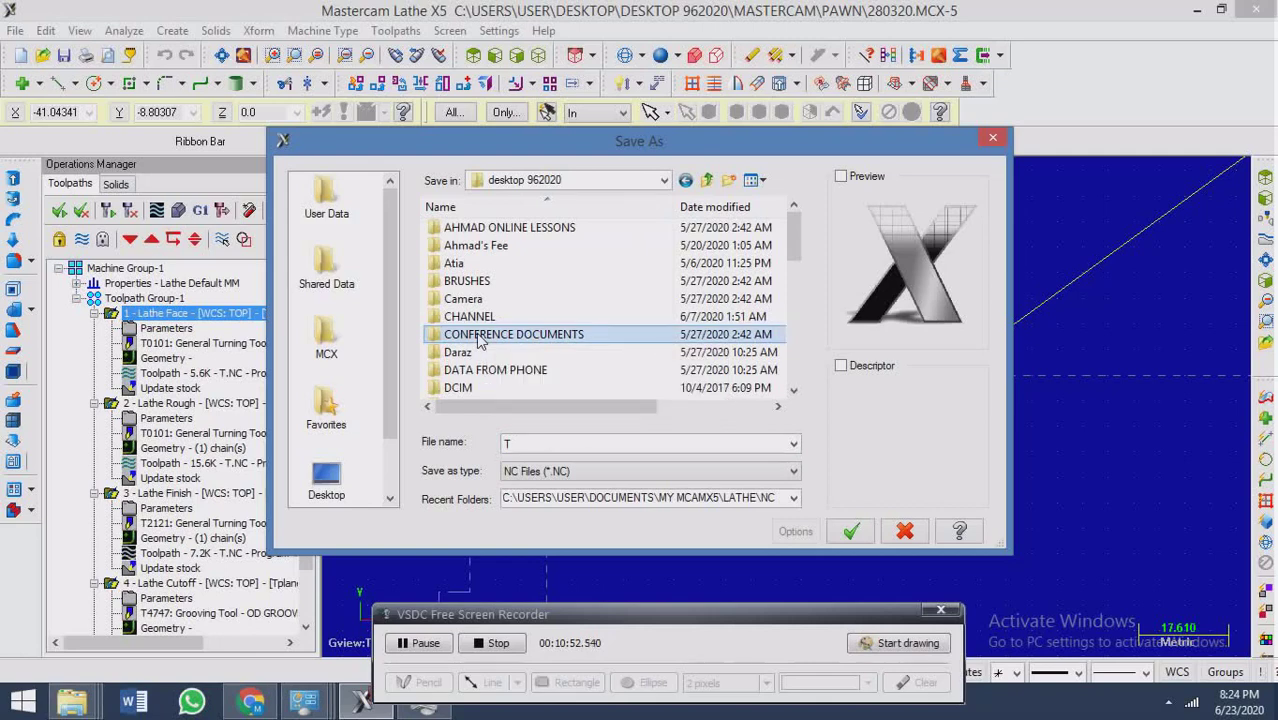
scroll(478, 340, "down", 5)
double_click(465, 228)
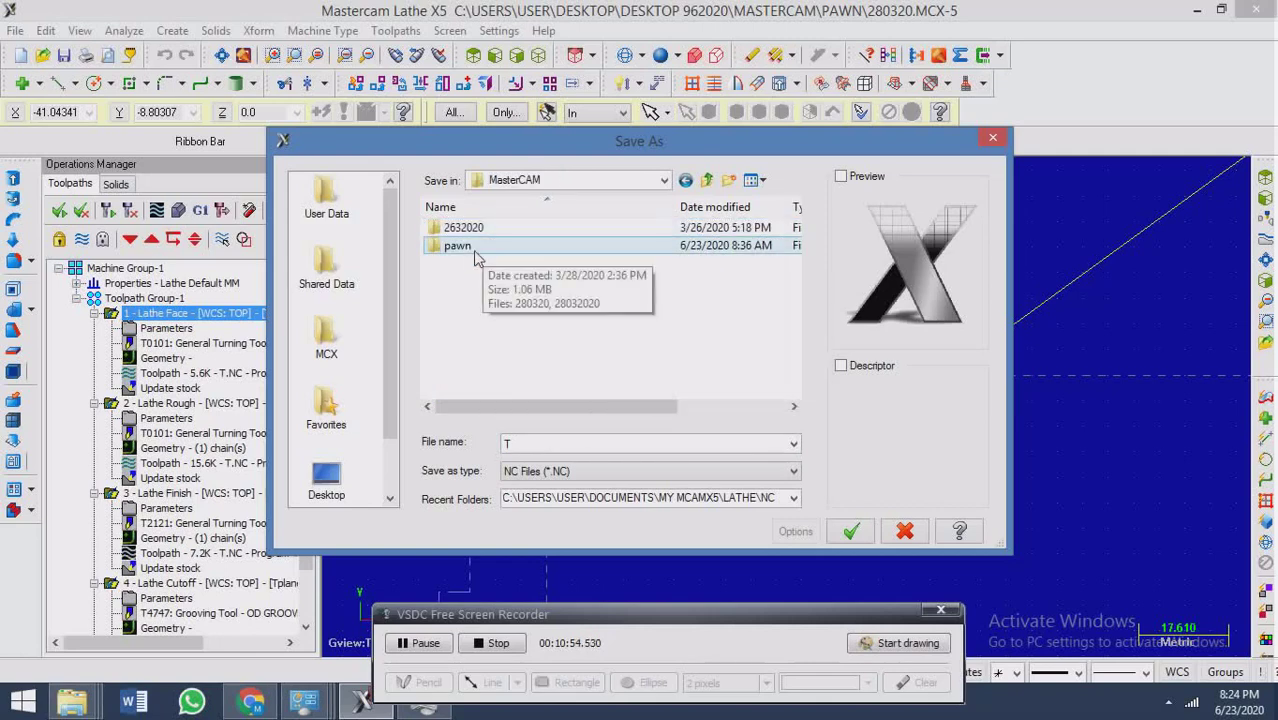
double_click(476, 250)
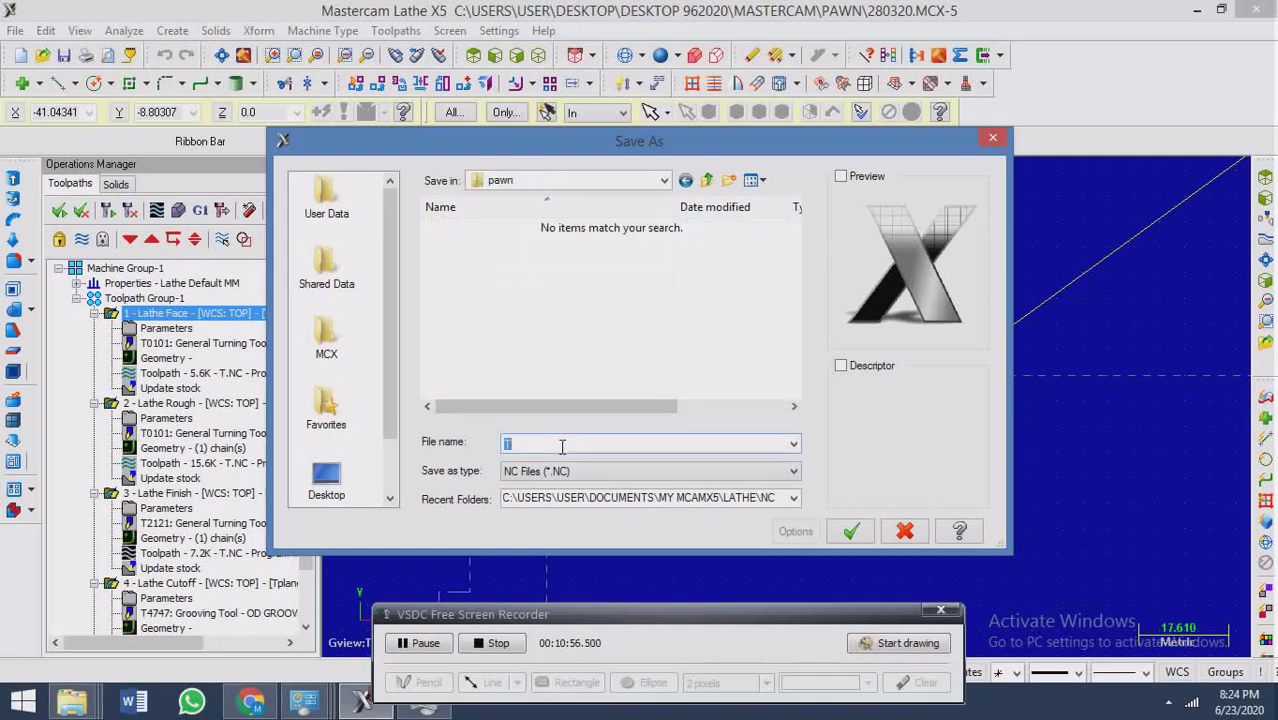
type("001")
key("Return")
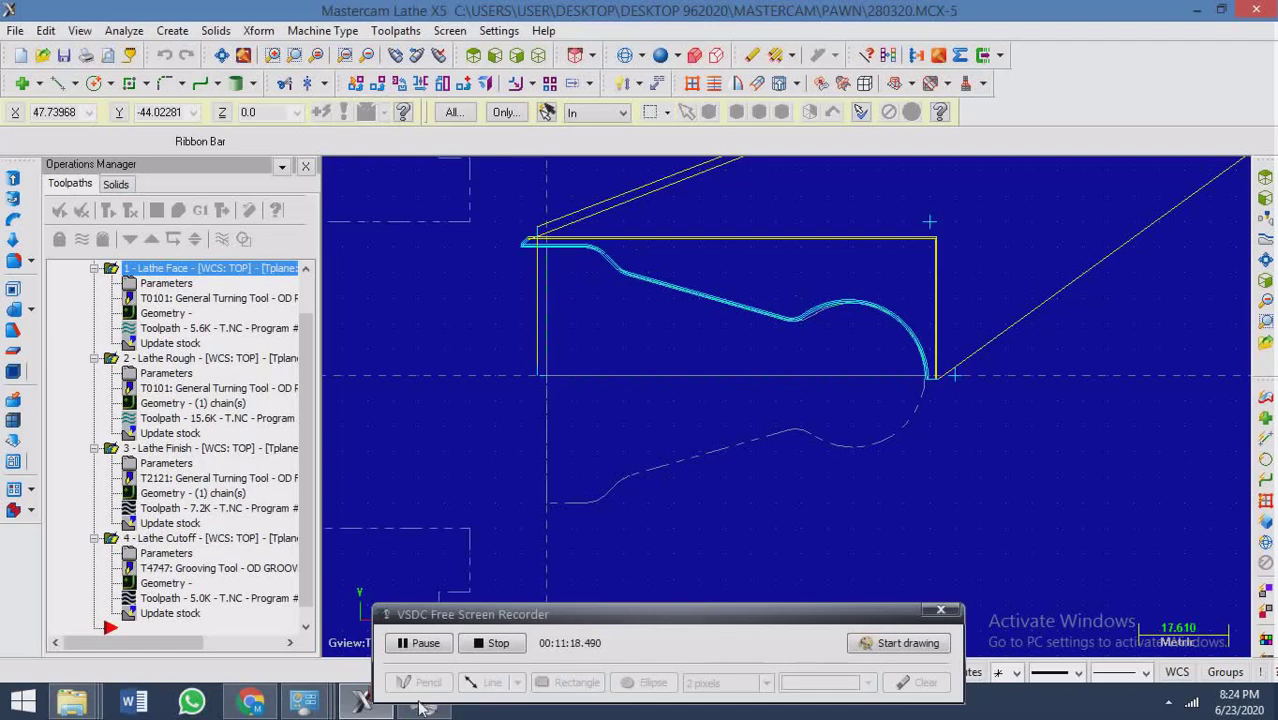
Maximize the Mastercam X Editor window and examine the header comments of 001.NC, from the program name to the material.
mouse_move(419, 708)
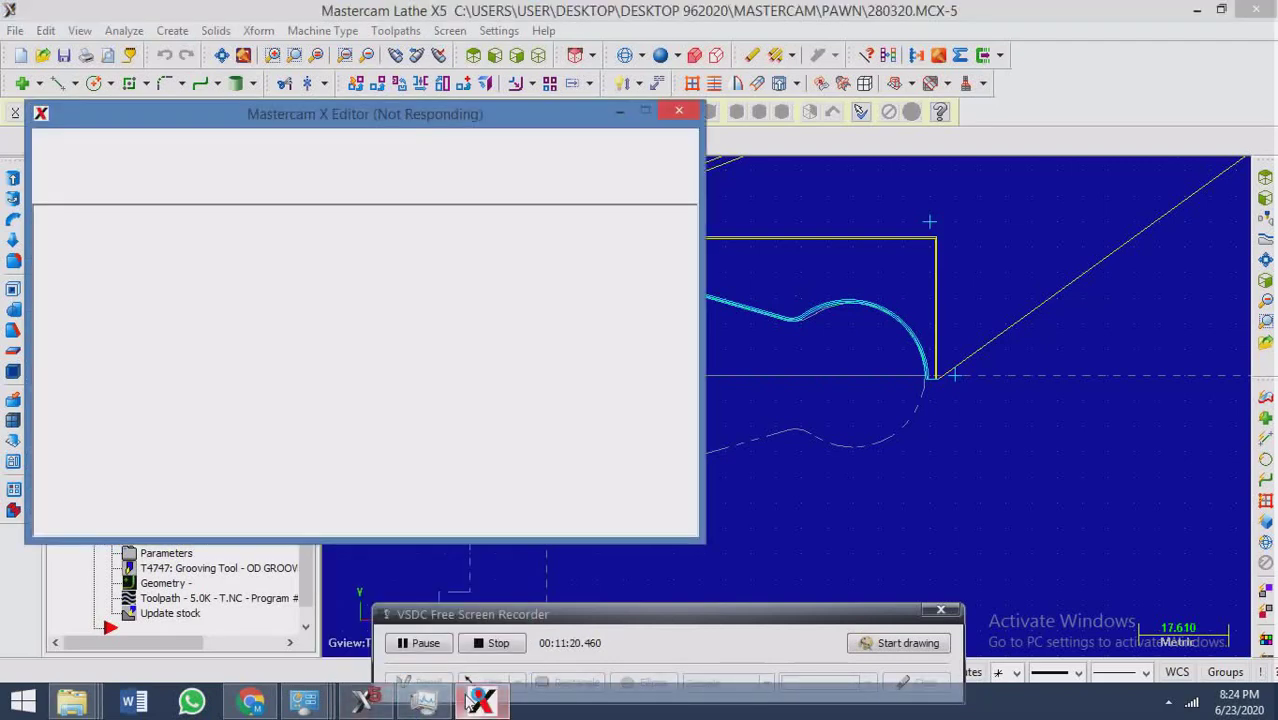
left_click(645, 110)
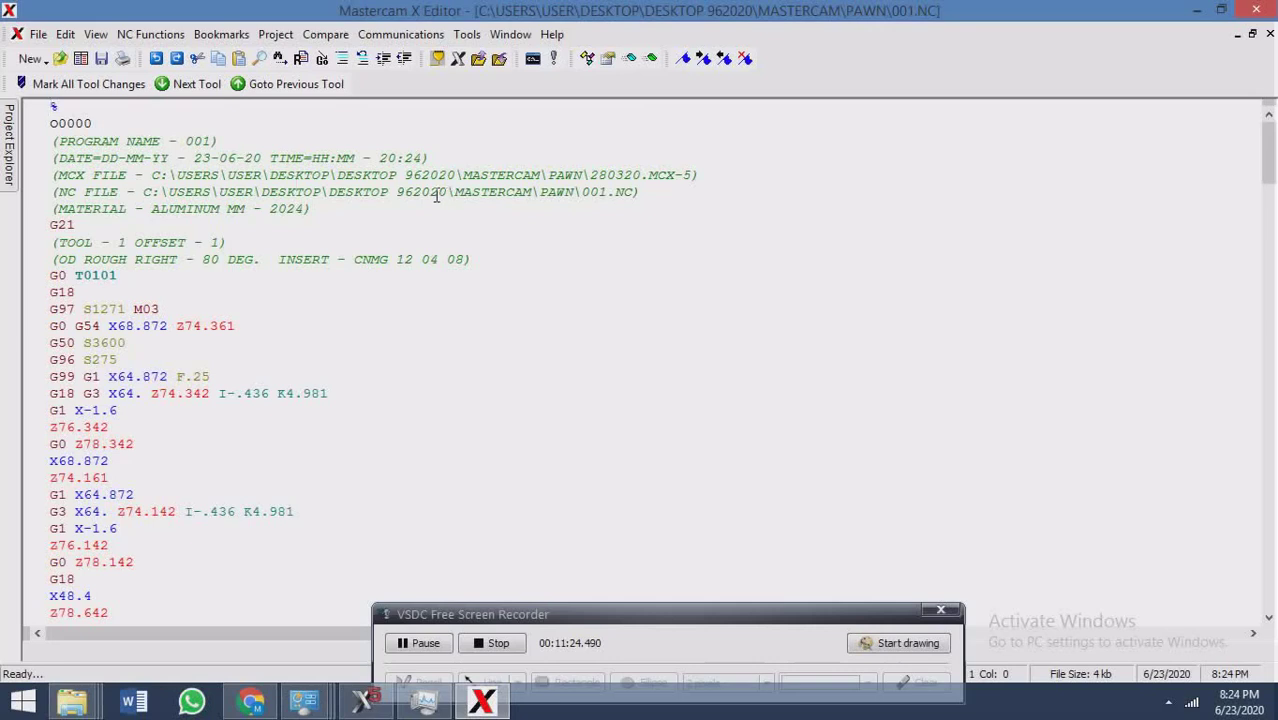
left_click(339, 209)
left_click_drag(348, 218, 55, 142)
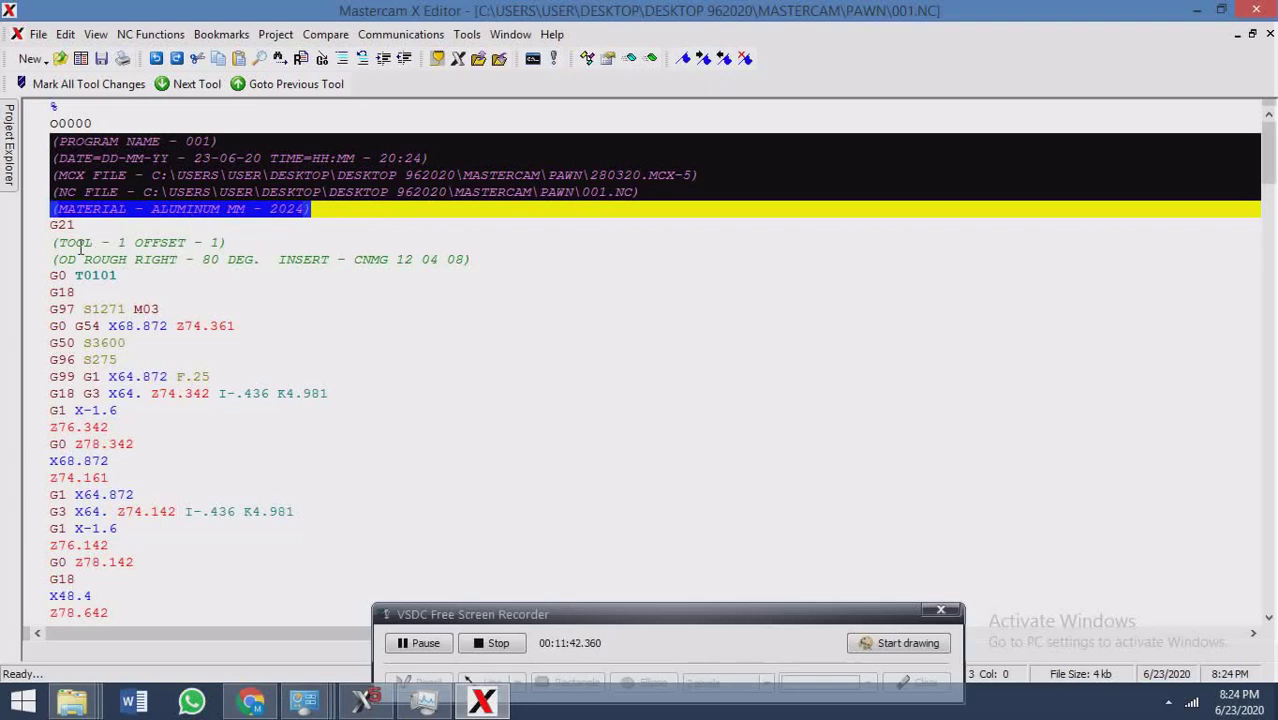
left_click_drag(36, 244, 108, 259)
left_click(118, 244)
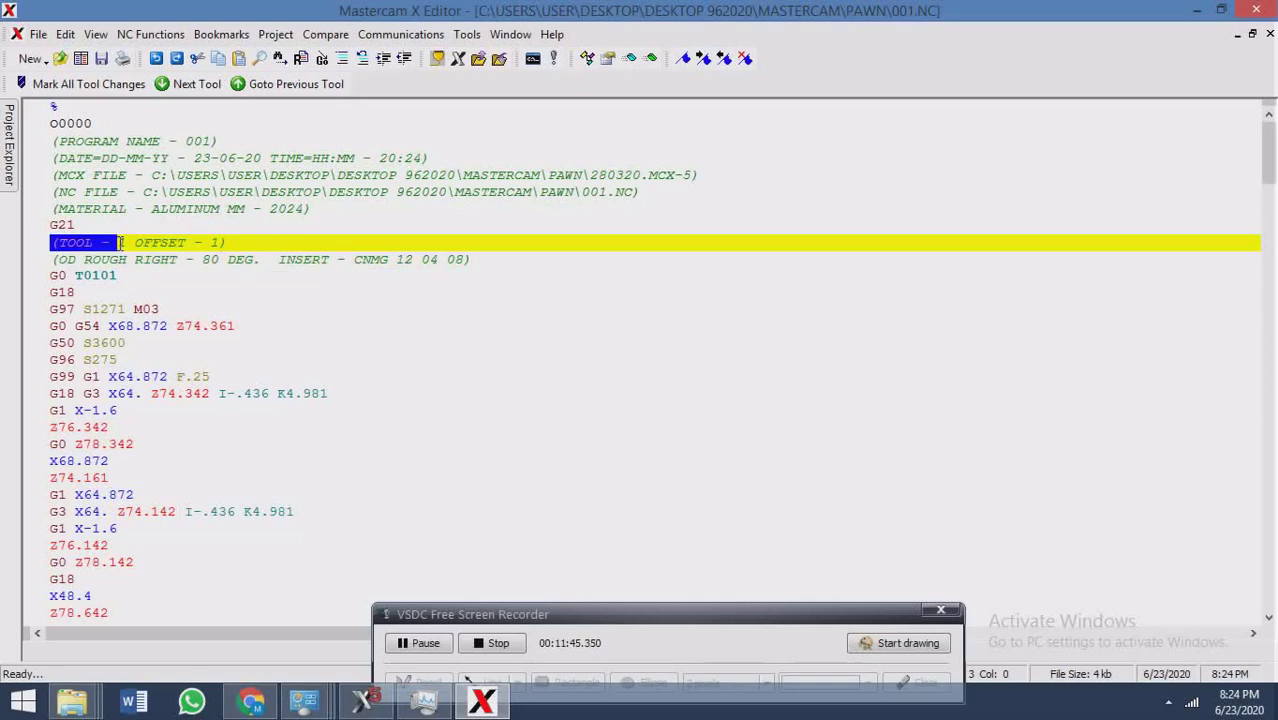
left_click(320, 205)
left_click_drag(320, 205, 47, 150)
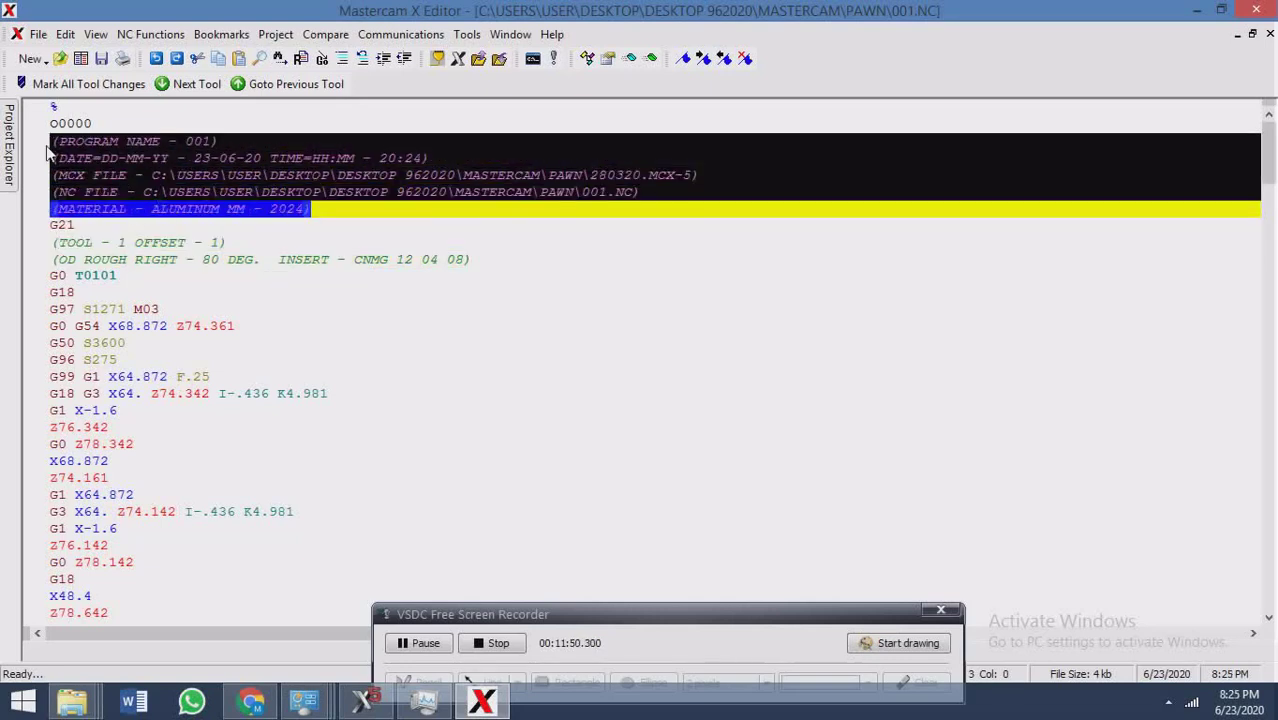
Examine the first tool's offset, description and insert code comments, along with its tool call line.
left_click(53, 244)
left_click_drag(53, 244, 477, 260)
left_click(477, 260)
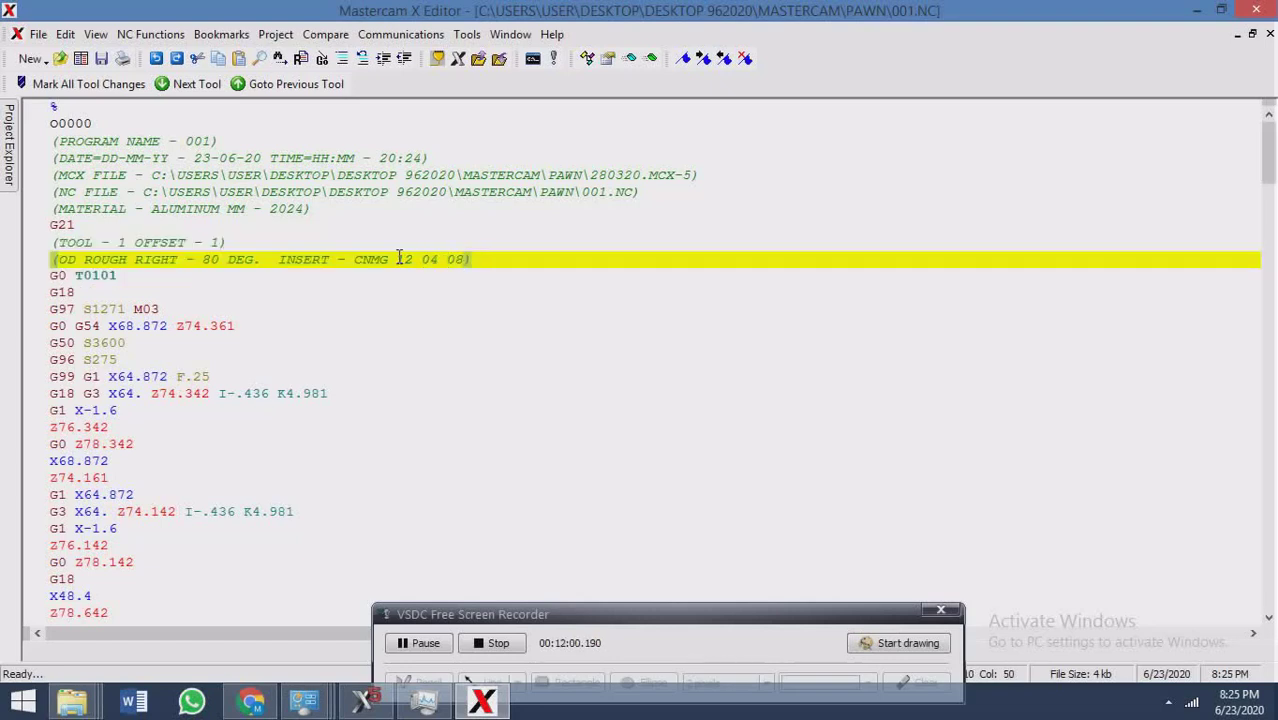
left_click_drag(397, 260, 414, 260)
left_click_drag(421, 260, 469, 262)
left_click(203, 260)
left_click(55, 276)
left_click_drag(55, 276, 128, 280)
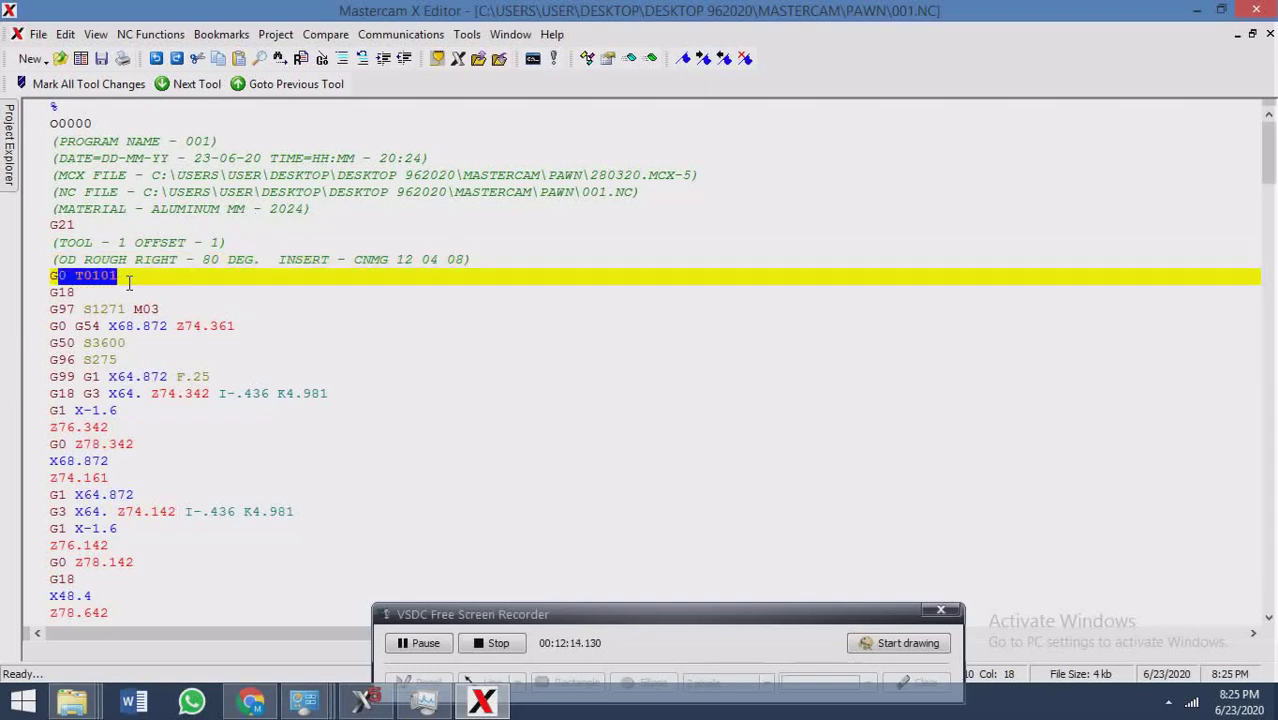
Examine the first tool's plane, spindle start, rapid positioning and surface speed lines.
left_click_drag(50, 293, 160, 310)
left_click(177, 326)
left_click_drag(82, 300, 170, 310)
left_click(174, 316)
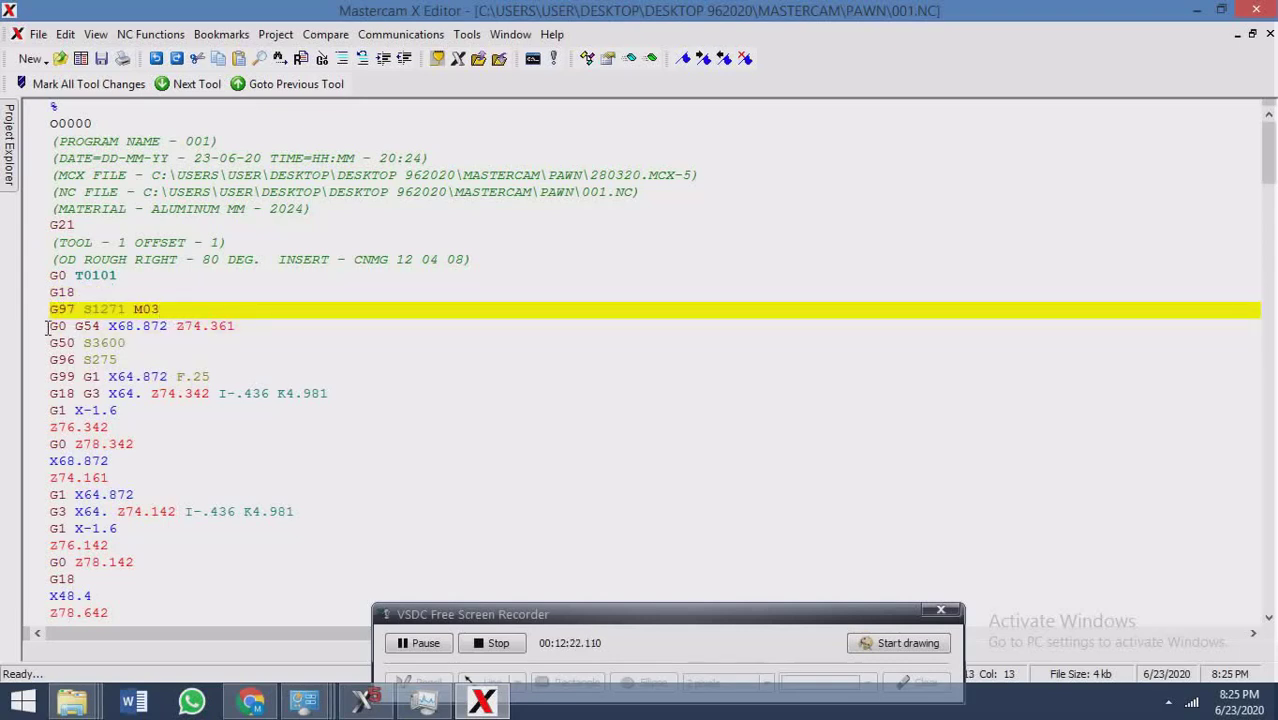
left_click_drag(52, 326, 264, 328)
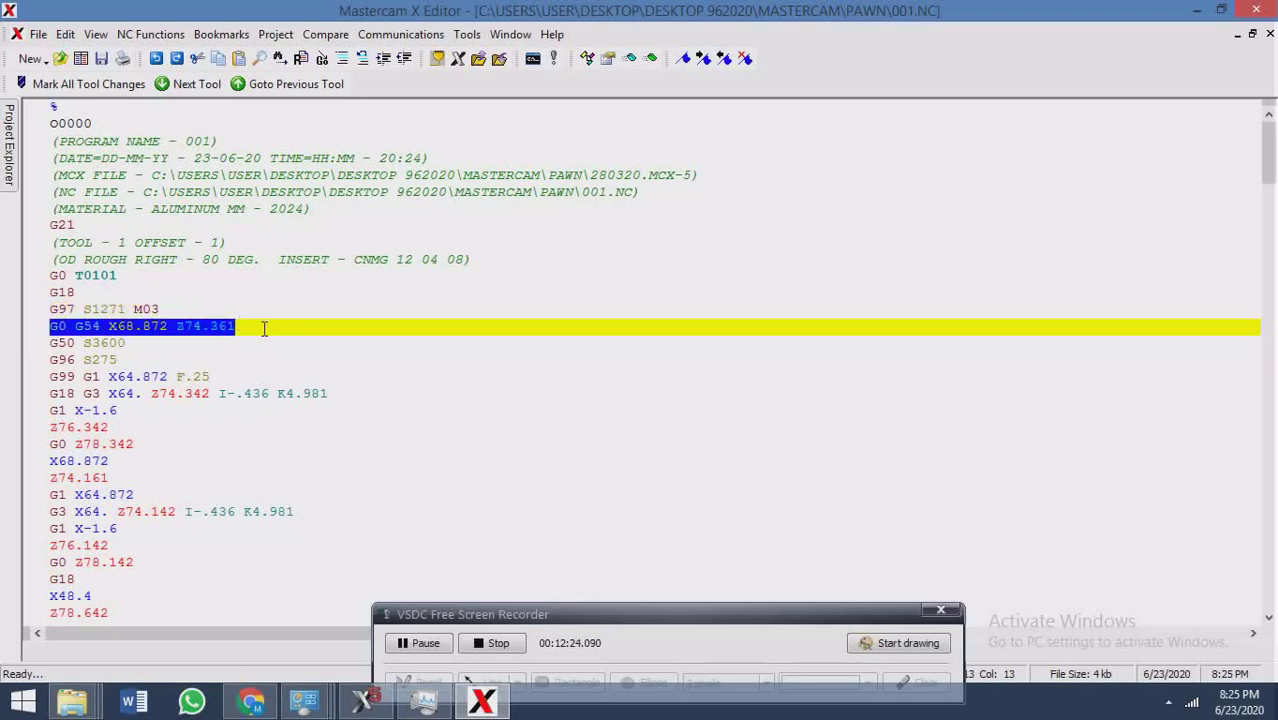
left_click(94, 327)
left_click(58, 328)
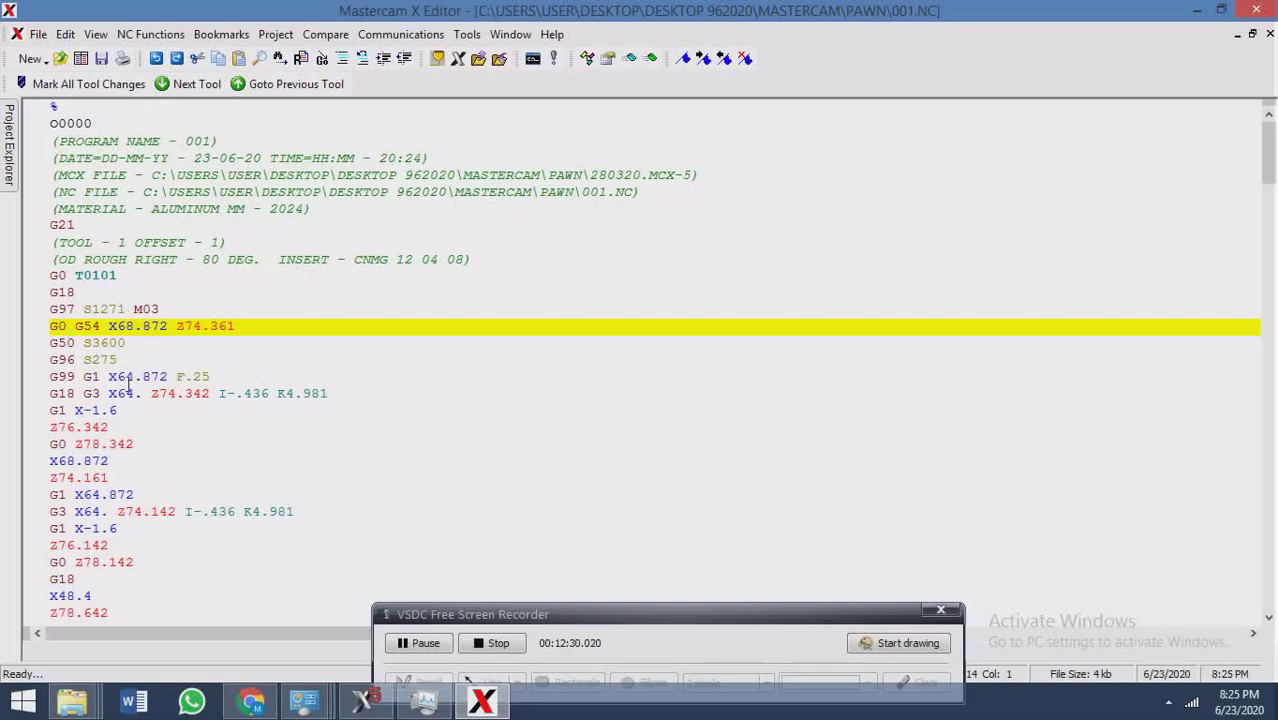
scroll(125, 343, "down", 1)
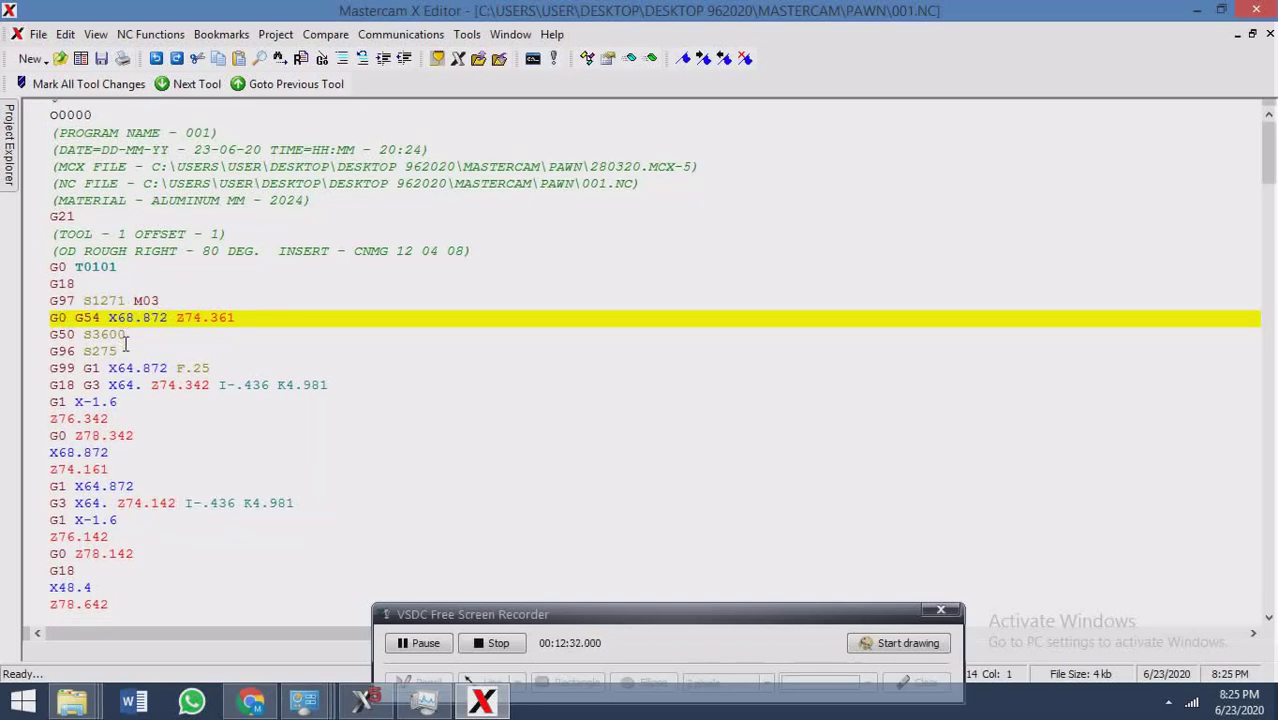
left_click_drag(126, 310, 38, 312)
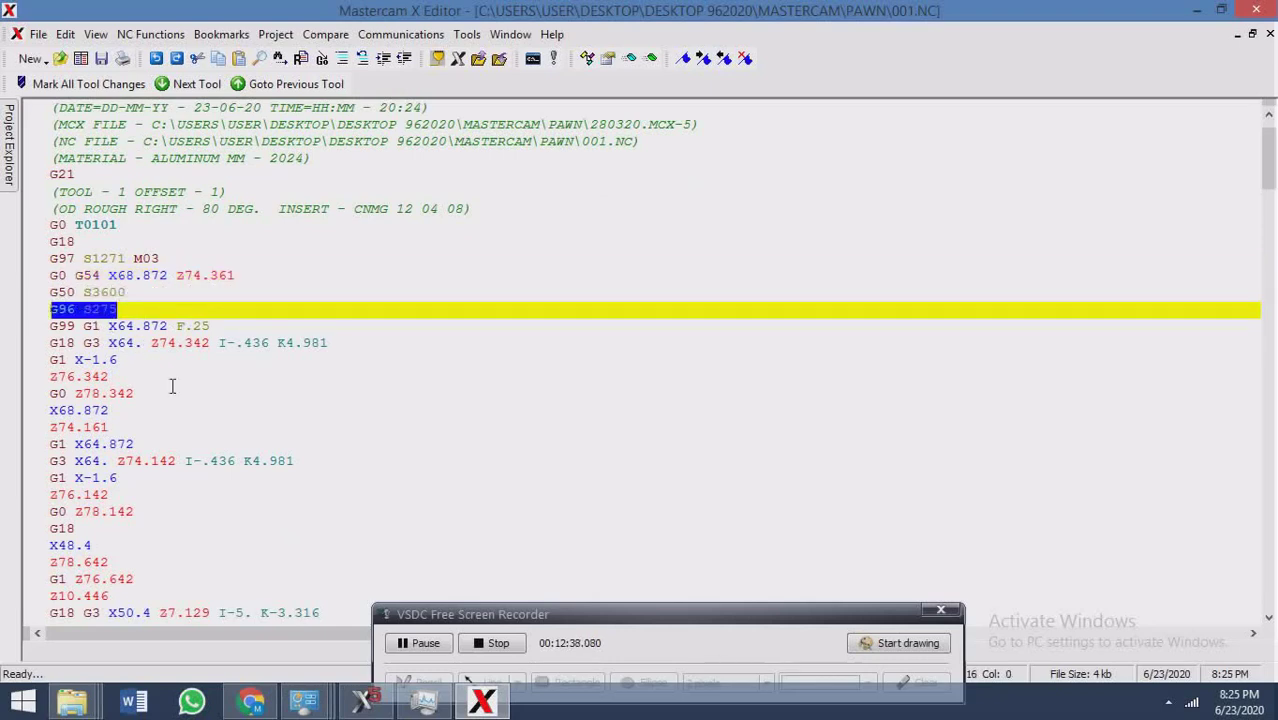
Read through the roughing moves down to the M01 stop and examine the finishing tool's comment lines.
scroll(265, 511, "down", 15)
scroll(240, 480, "down", 15)
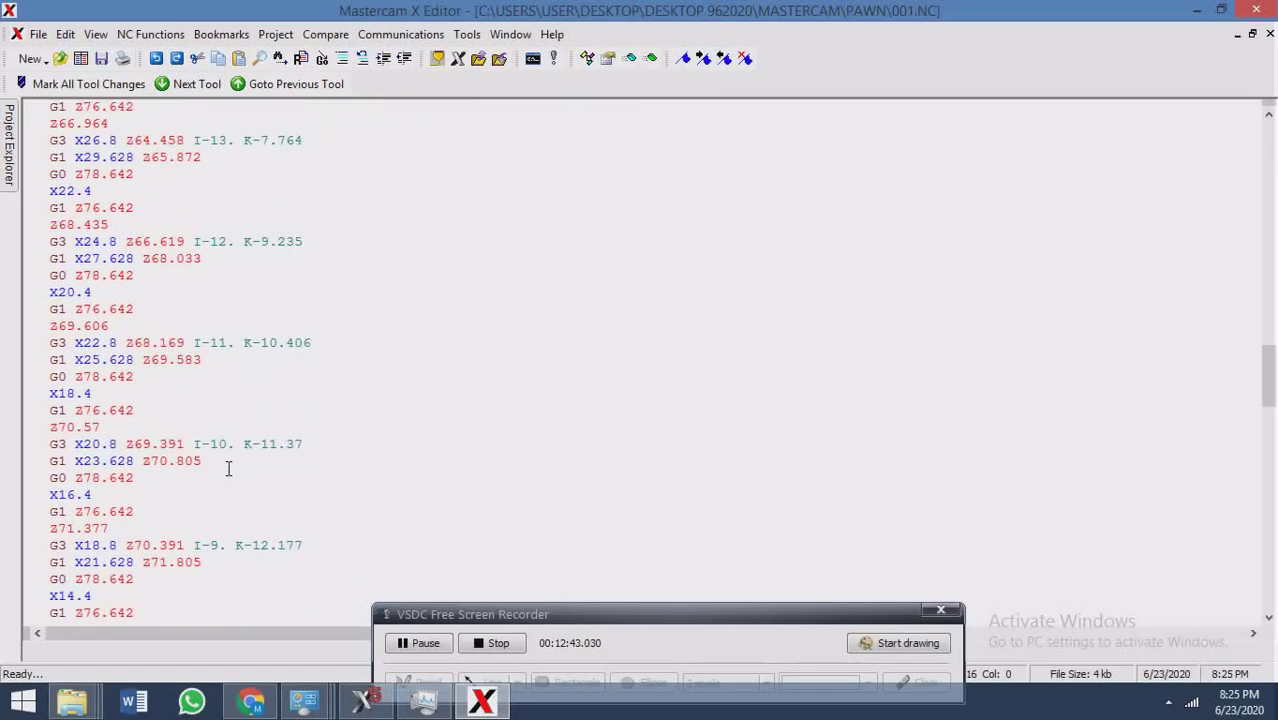
scroll(230, 470, "down", 8)
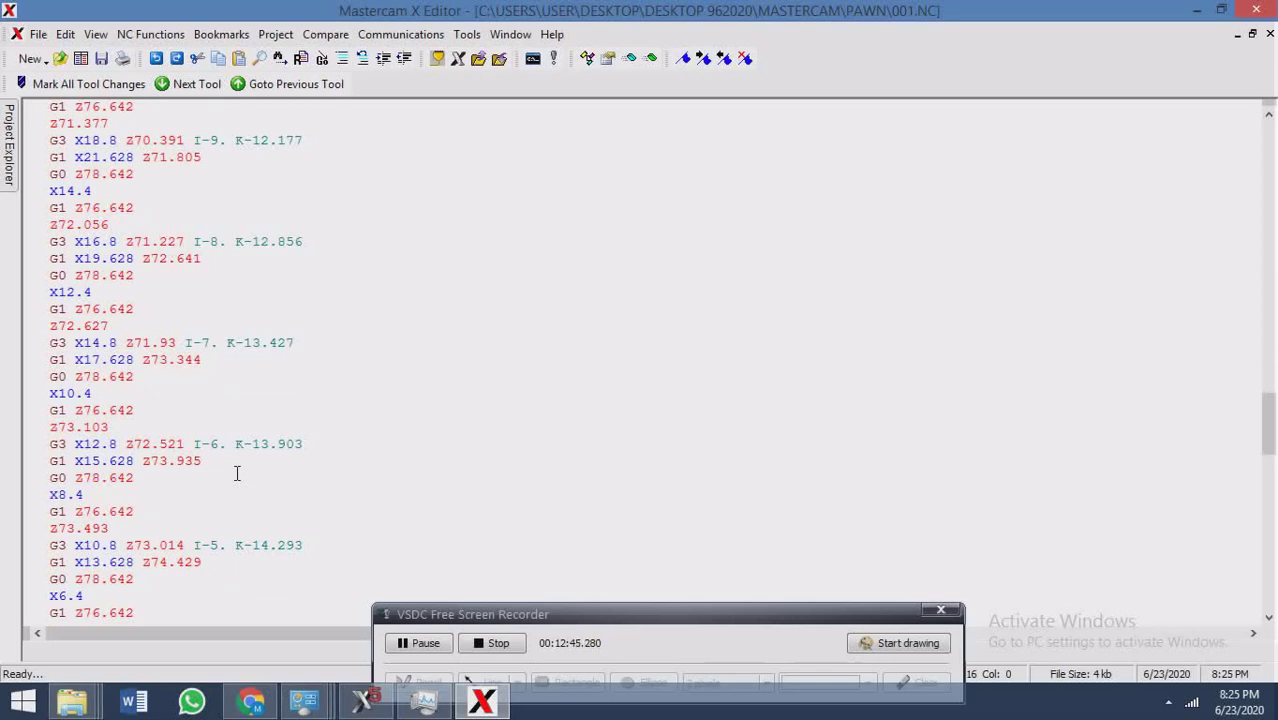
scroll(237, 473, "down", 15)
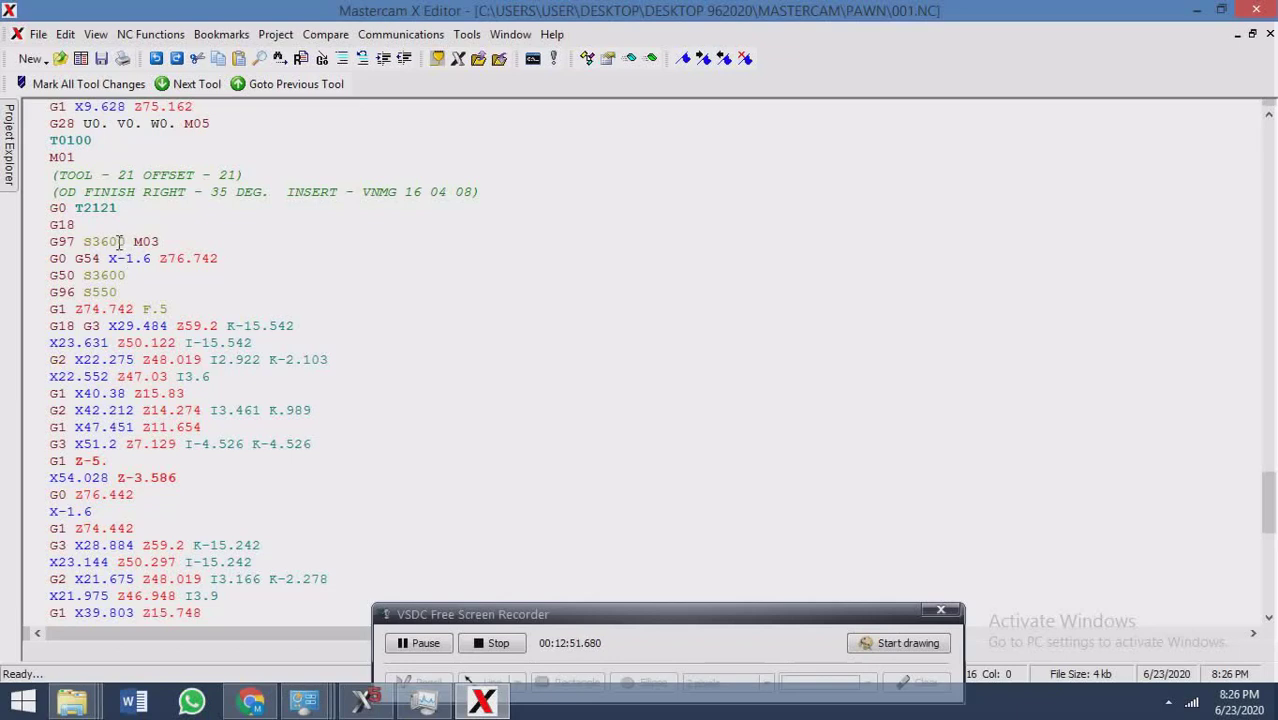
double_click(50, 159)
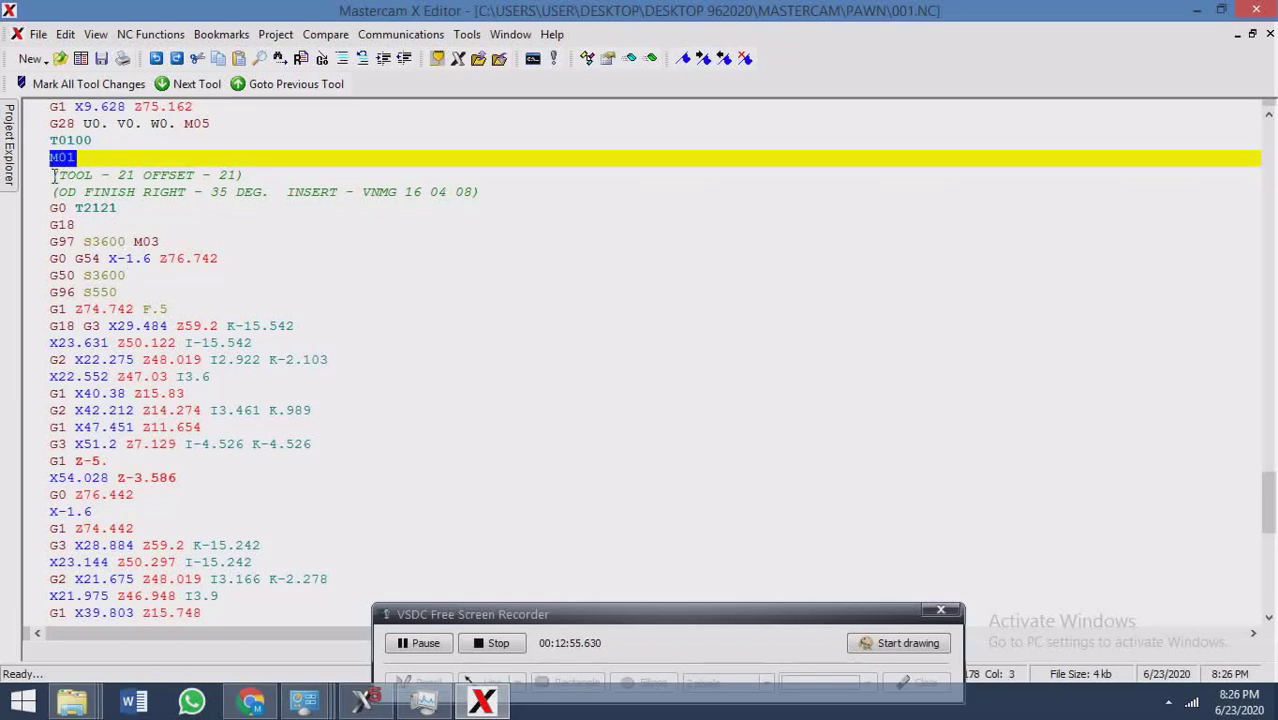
left_click_drag(53, 176, 493, 190)
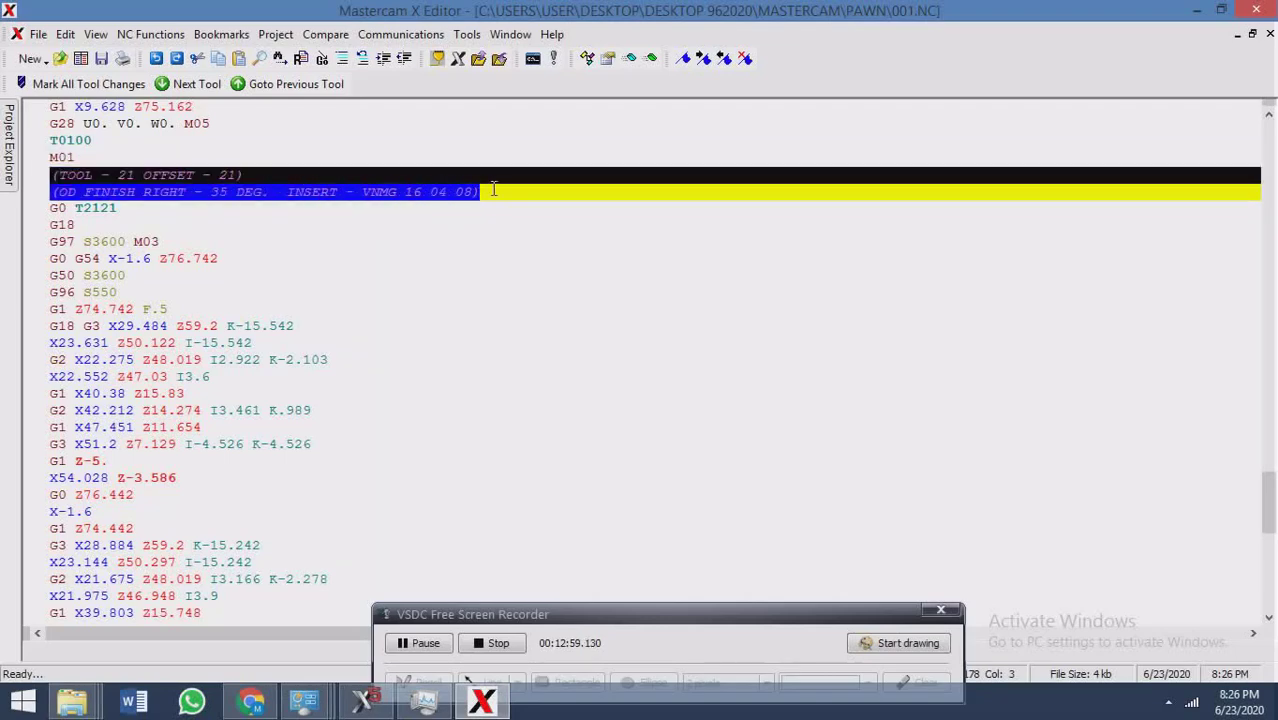
left_click(249, 199)
Examine the grooving tool's comments and the cutoff code block through M30 at the program's end.
scroll(328, 478, "down", 12)
scroll(328, 478, "up", 3)
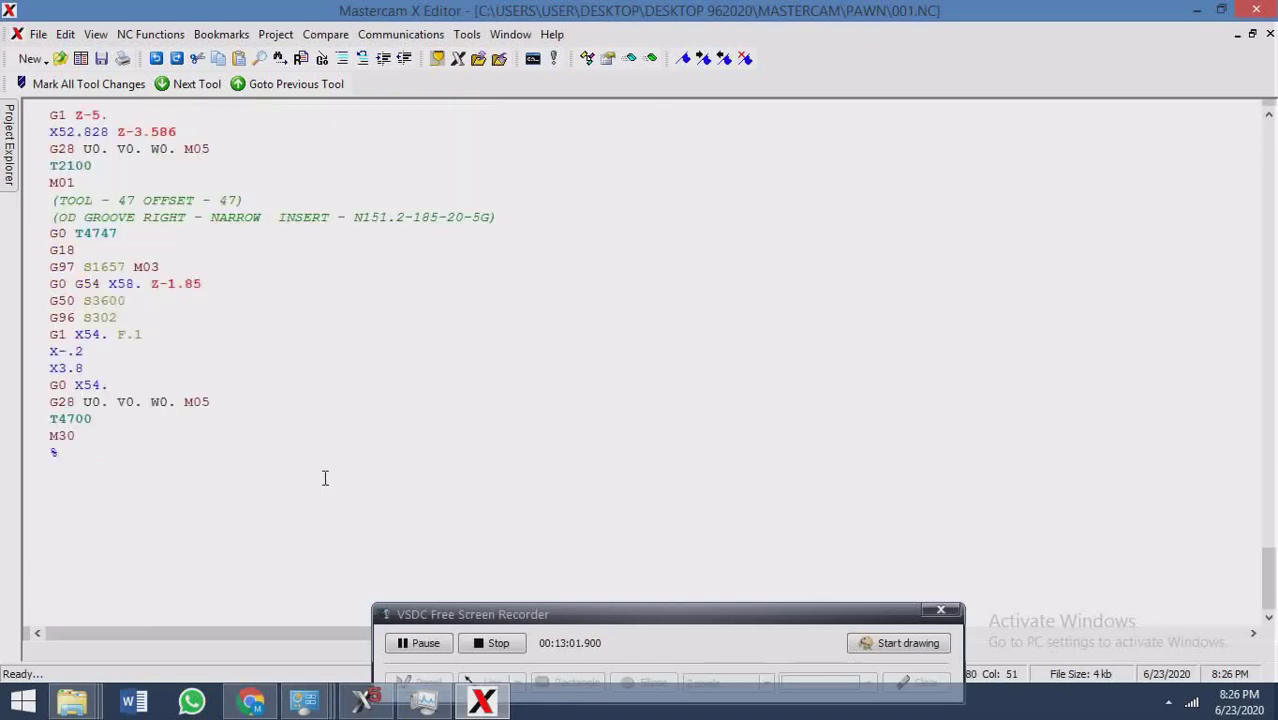
left_click_drag(52, 243, 242, 244)
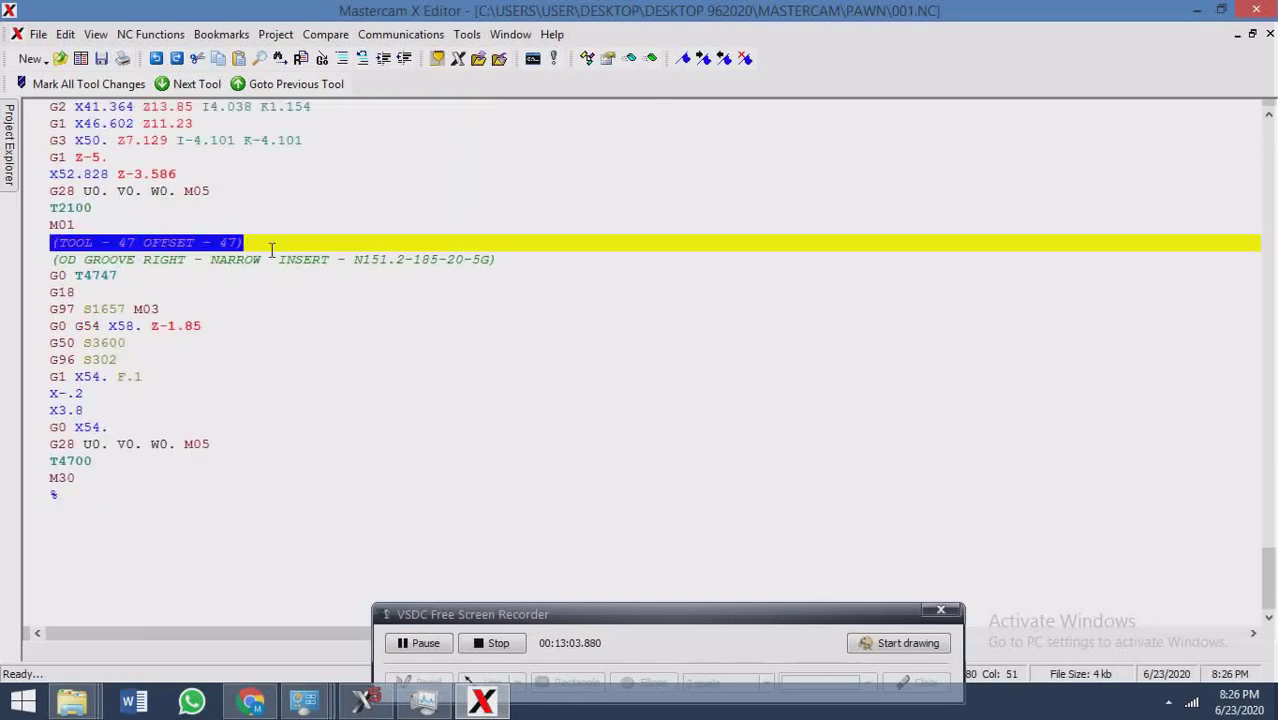
left_click_drag(53, 260, 518, 275)
left_click(472, 248)
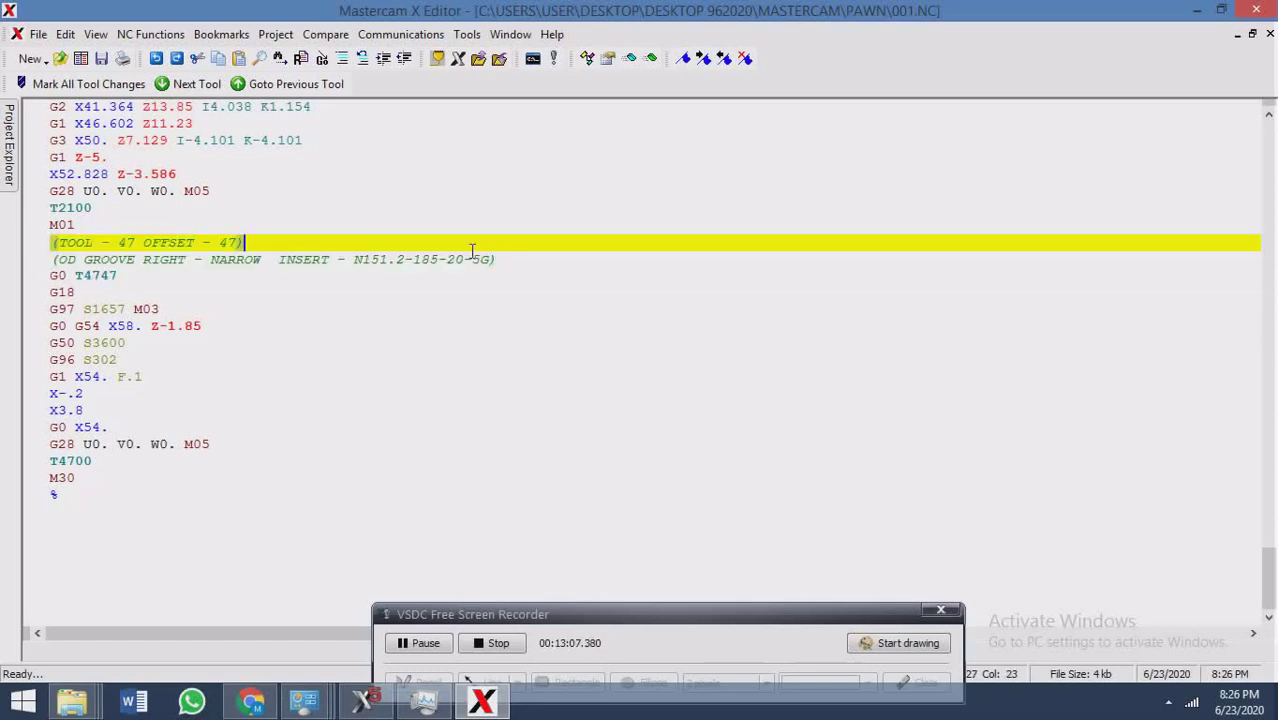
left_click(388, 260)
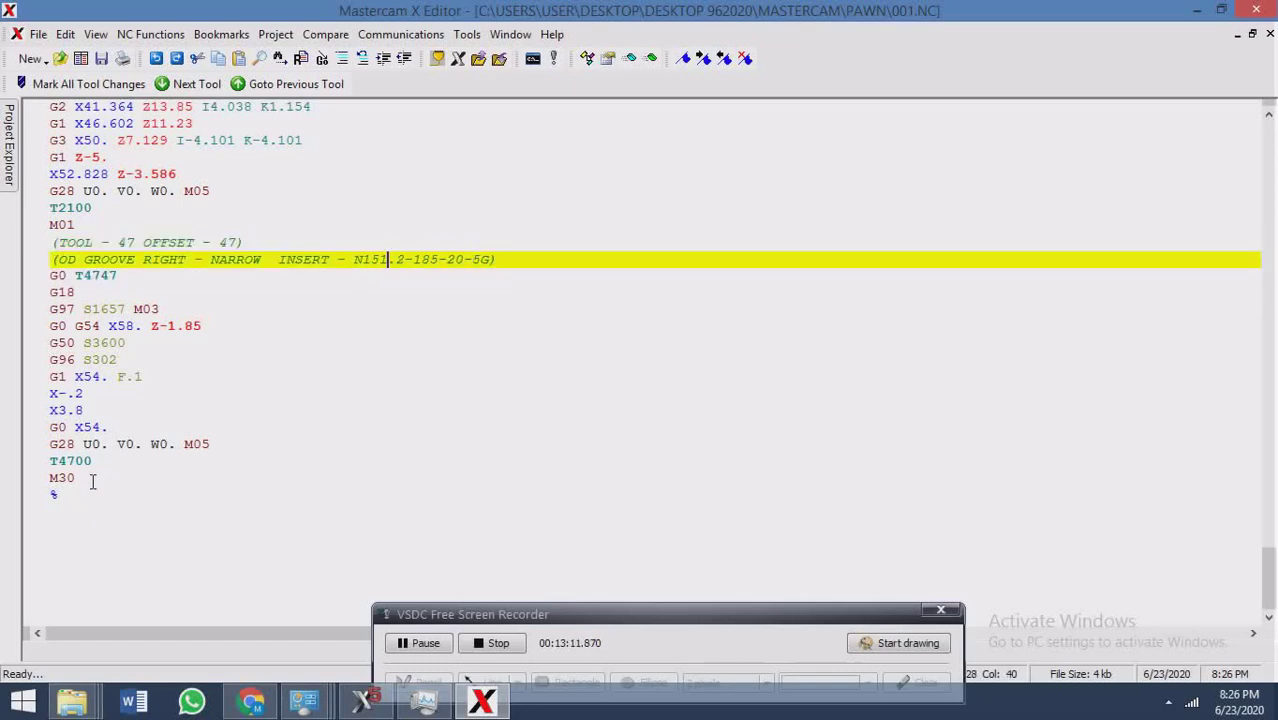
left_click_drag(90, 480, 38, 271)
left_click(190, 490)
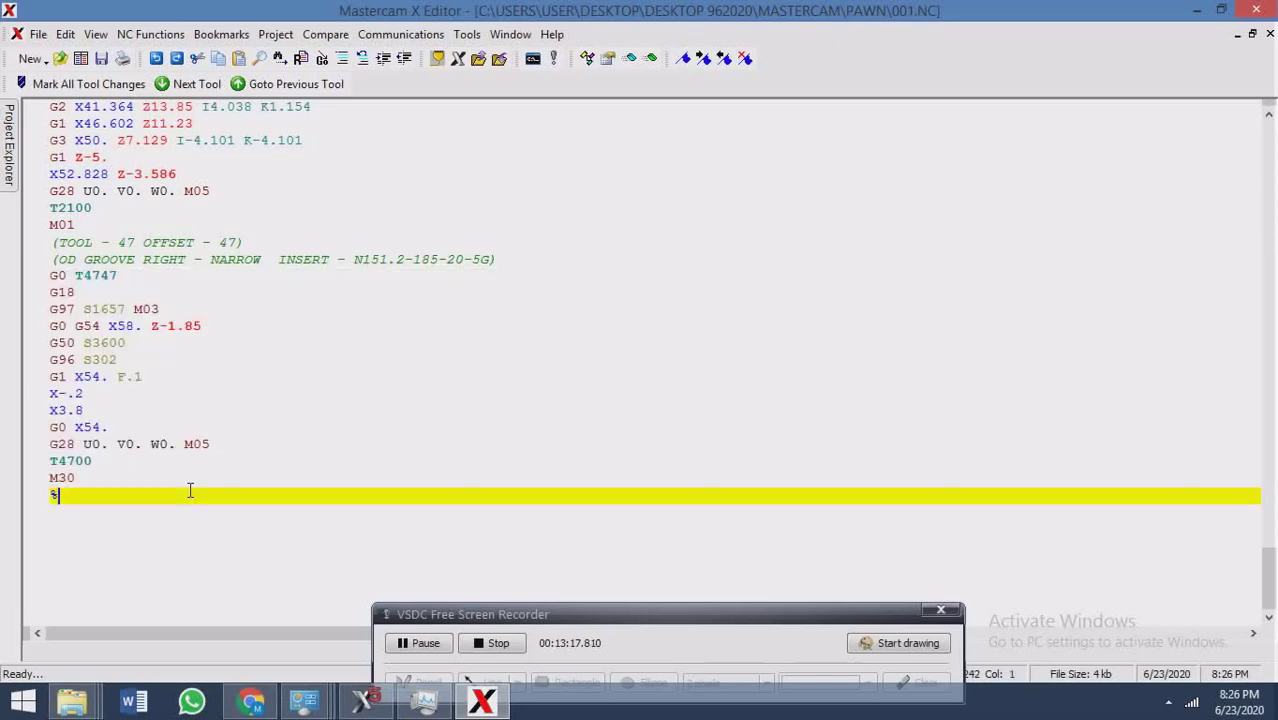
Return to the start of the NC program and minimize the editor to get back to Mastercam Lathe.
scroll(479, 510, "up", 20)
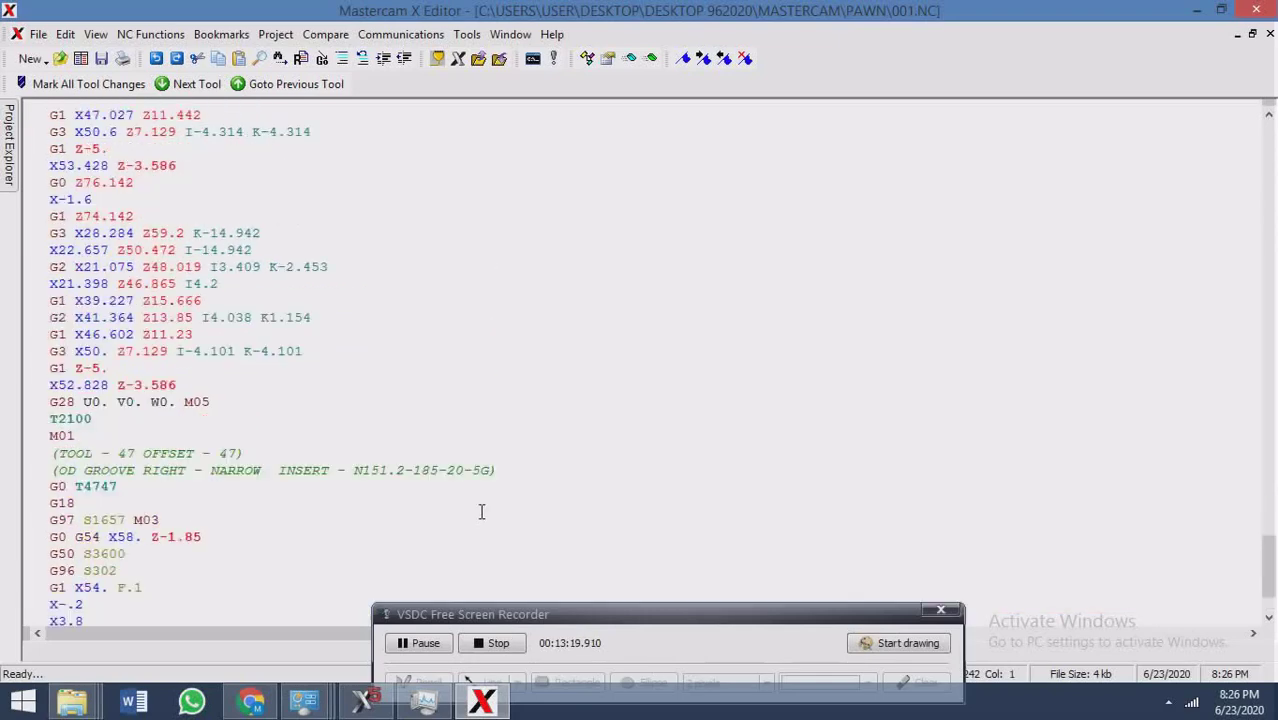
scroll(481, 511, "up", 9)
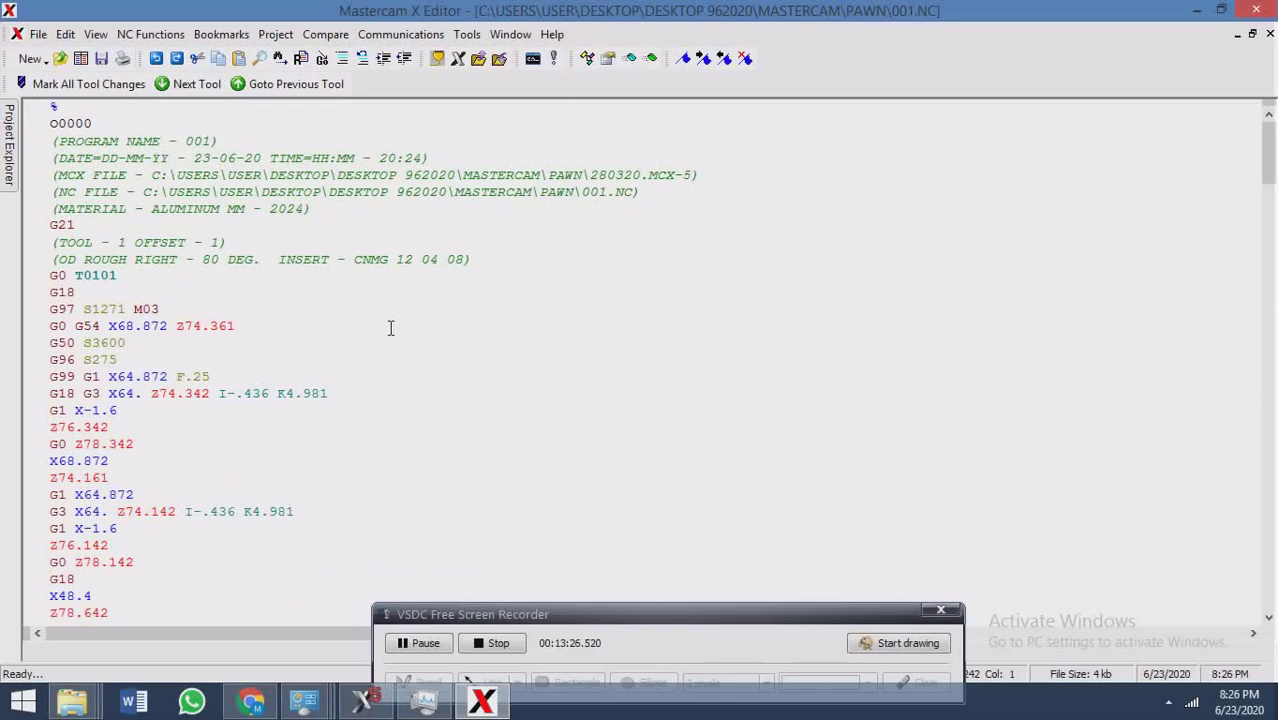
left_click(1197, 10)
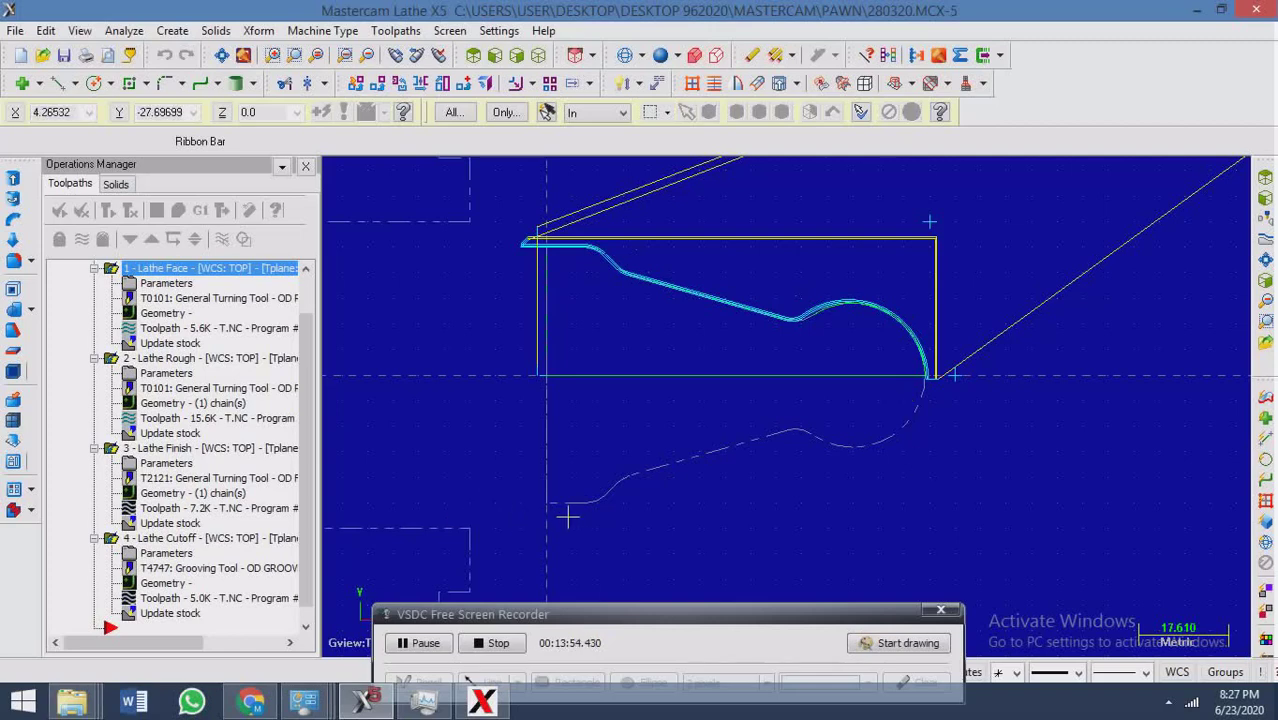
left_click(487, 708)
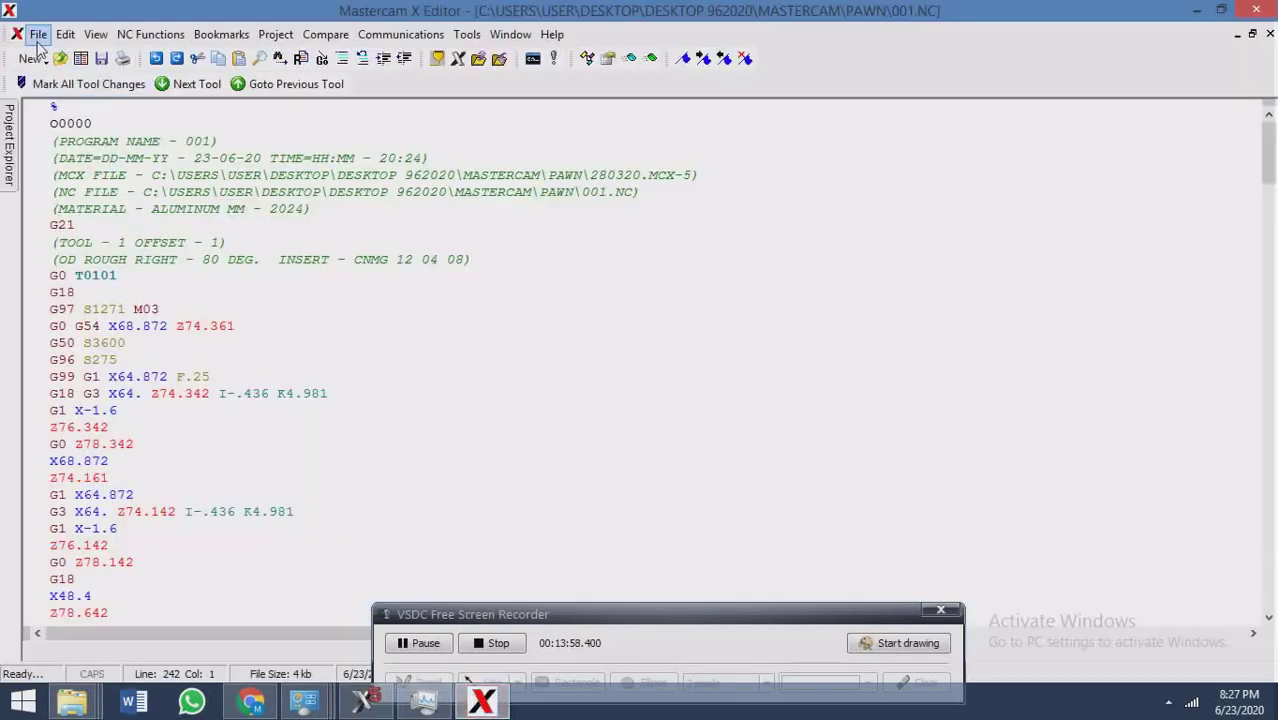
left_click(1197, 10)
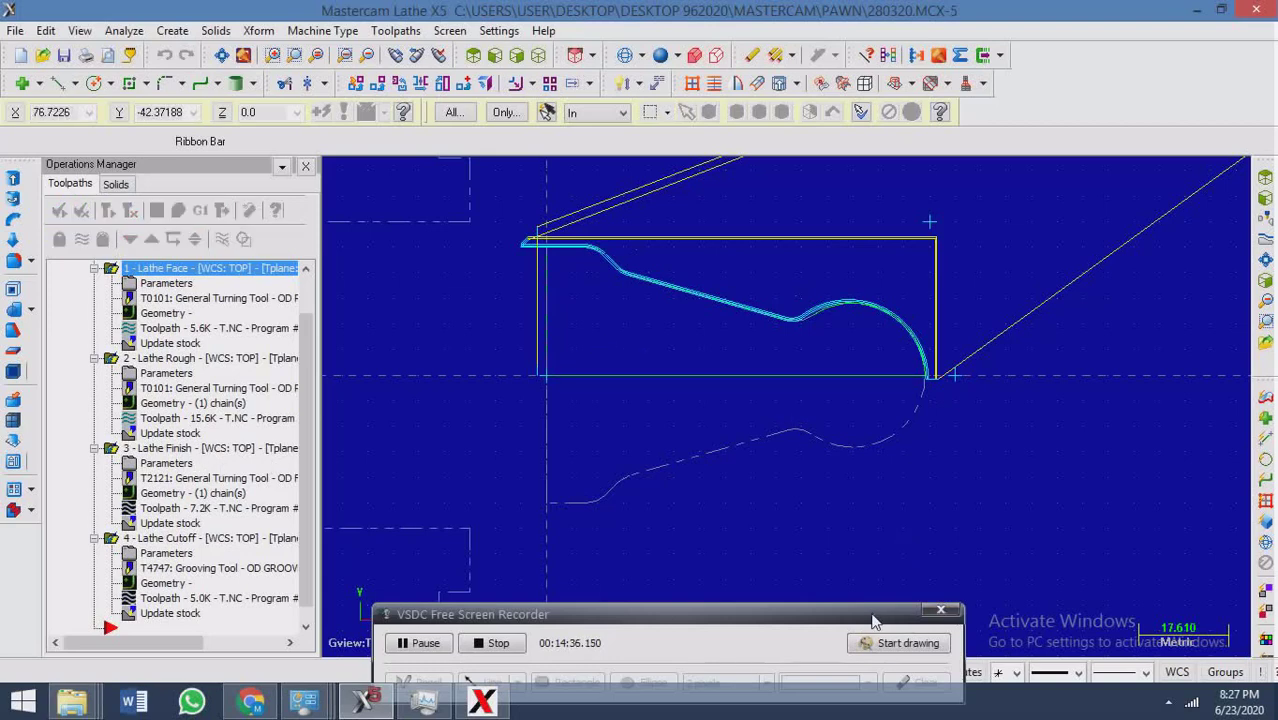
left_click(727, 628)
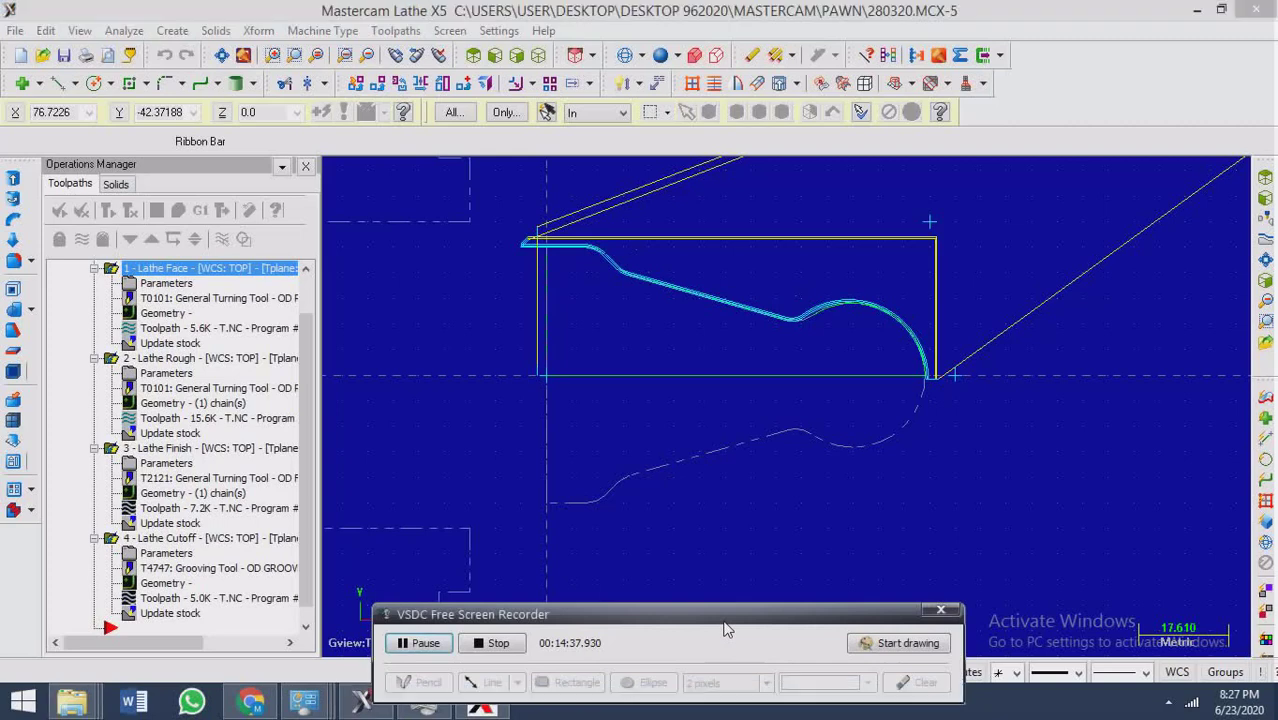
left_click_drag(727, 628, 770, 480)
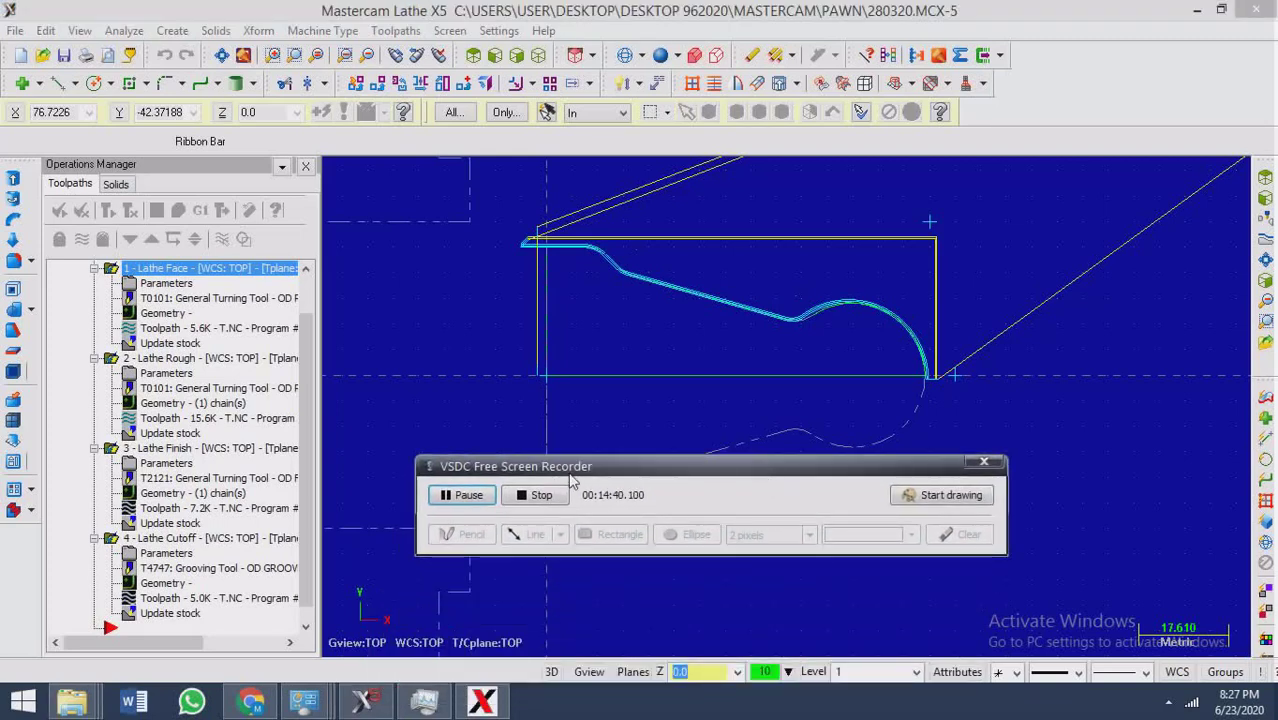